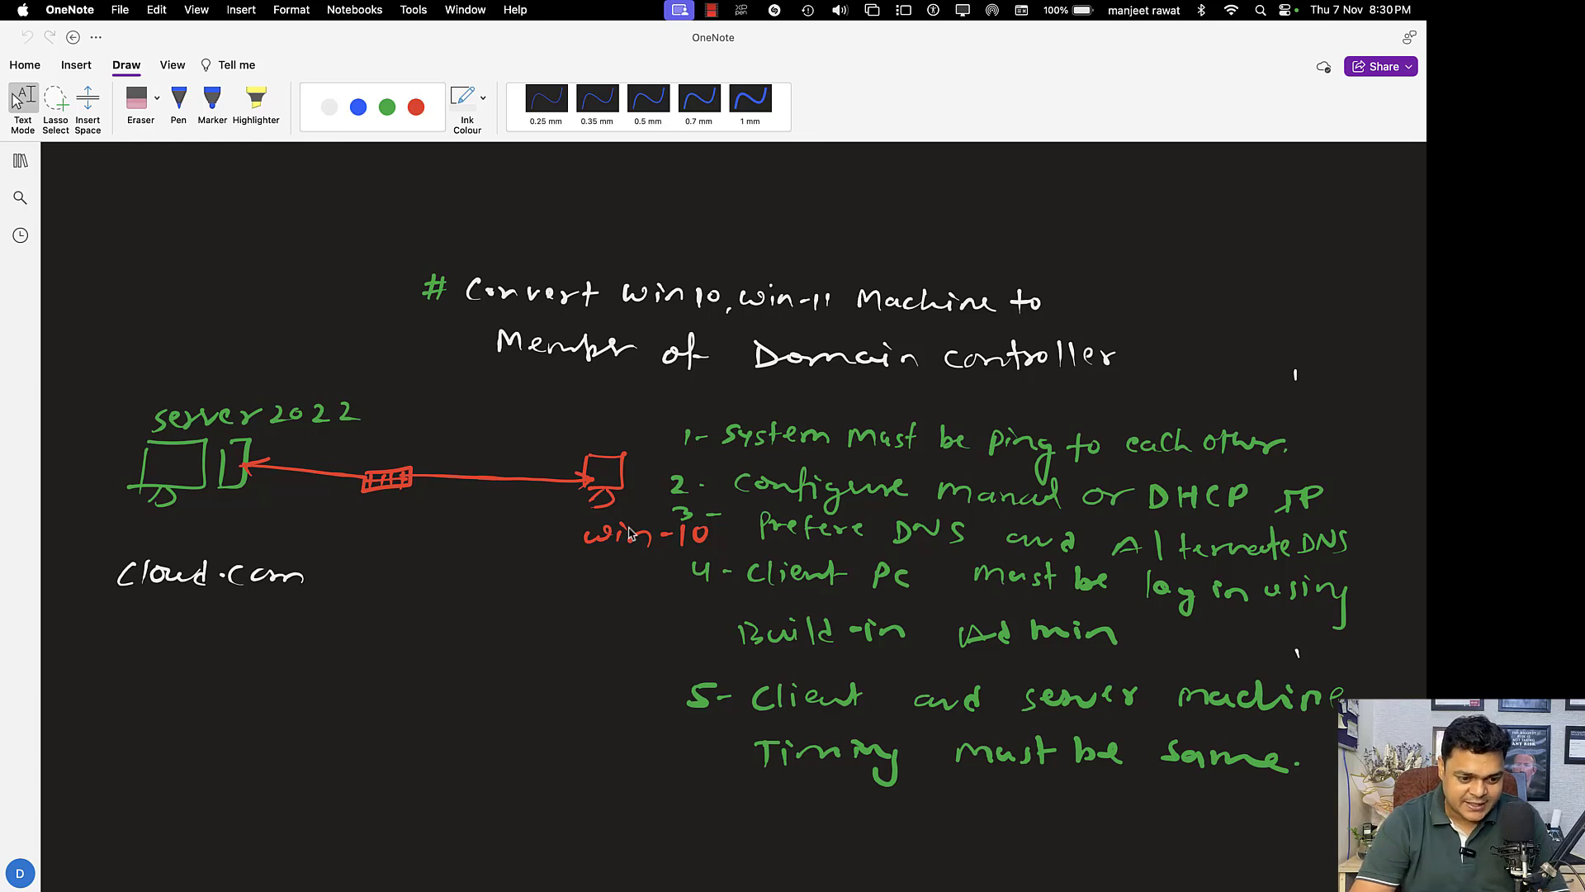
Review the OneNote list of five domain-join prerequisites, then bring up the Windows Server 2022 VM
{"action": "scroll", "coordinate": [629, 533], "scroll_direction": "down", "scroll_amount": 3}
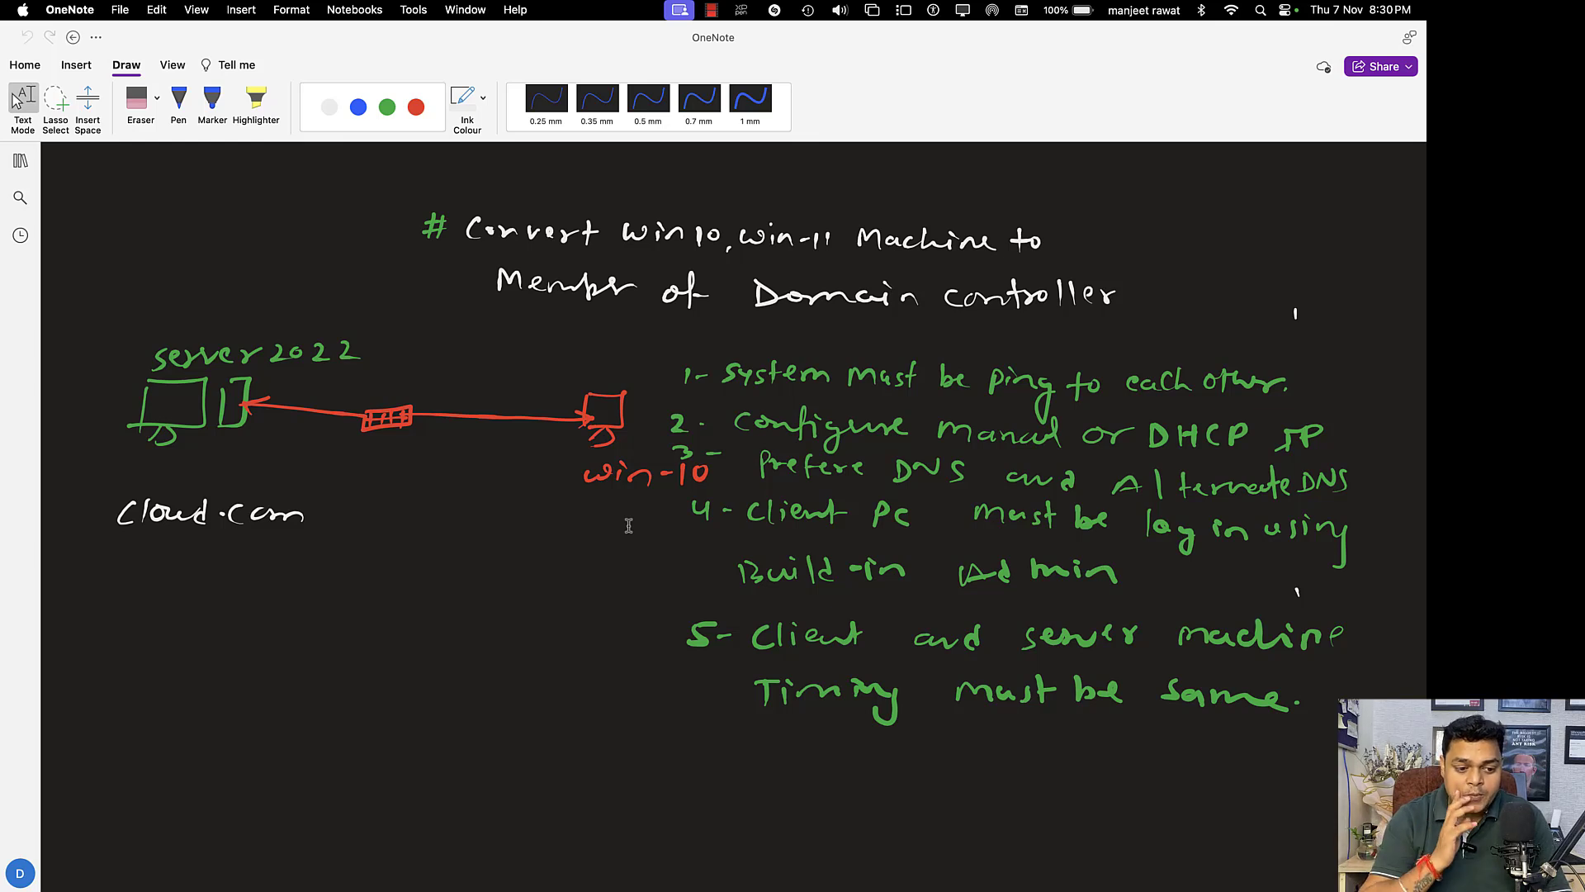
{"action": "scroll", "coordinate": [628, 525], "scroll_direction": "down", "scroll_amount": 15}
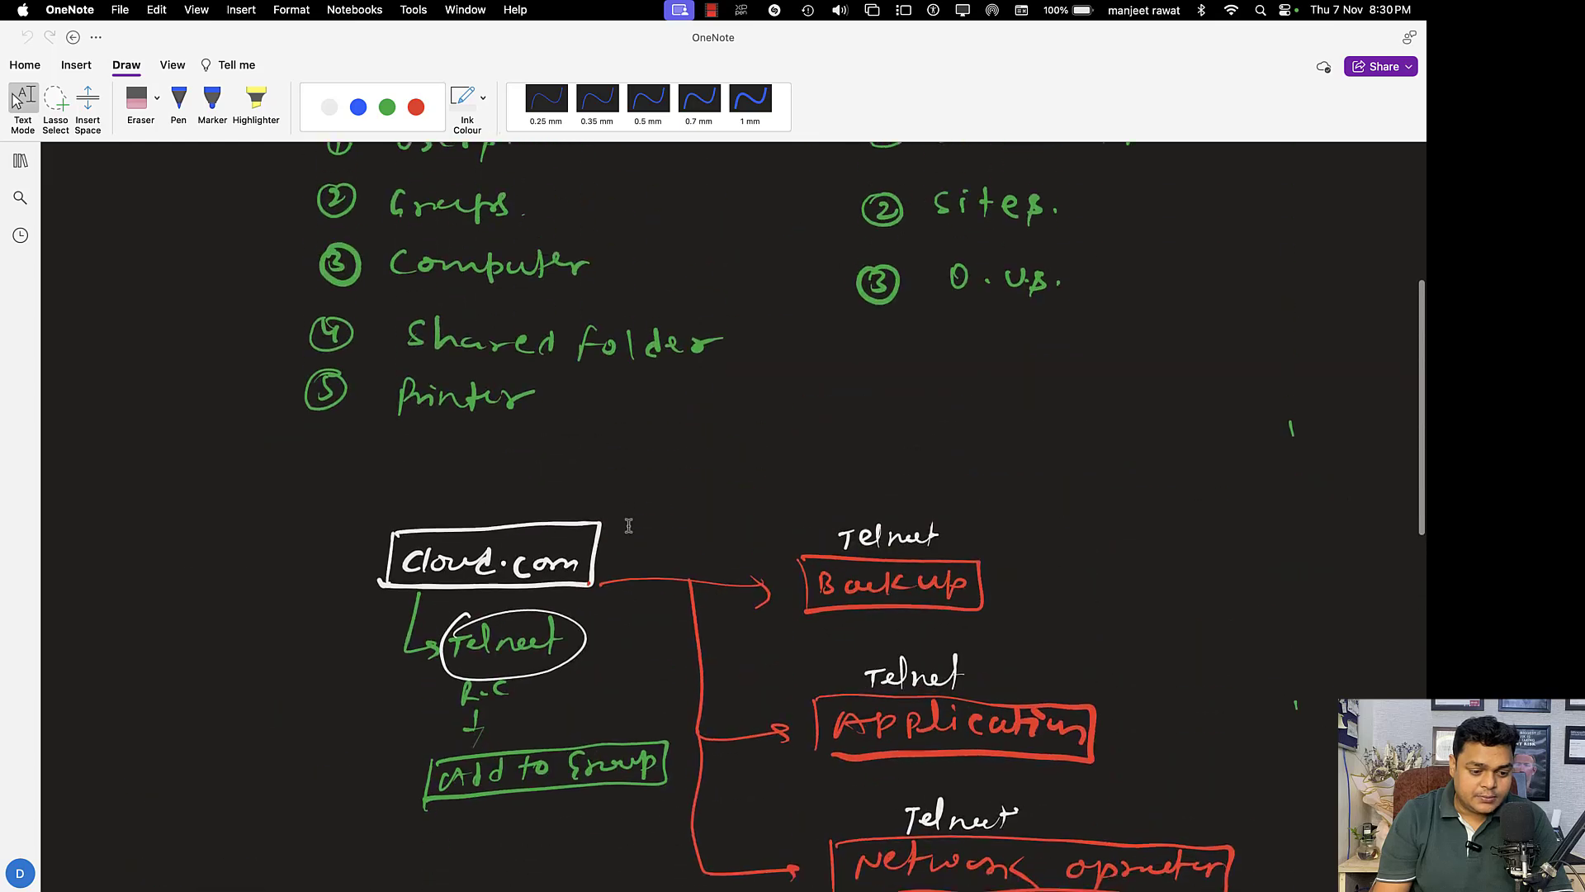
{"action": "scroll", "coordinate": [628, 525], "scroll_direction": "up", "scroll_amount": 10}
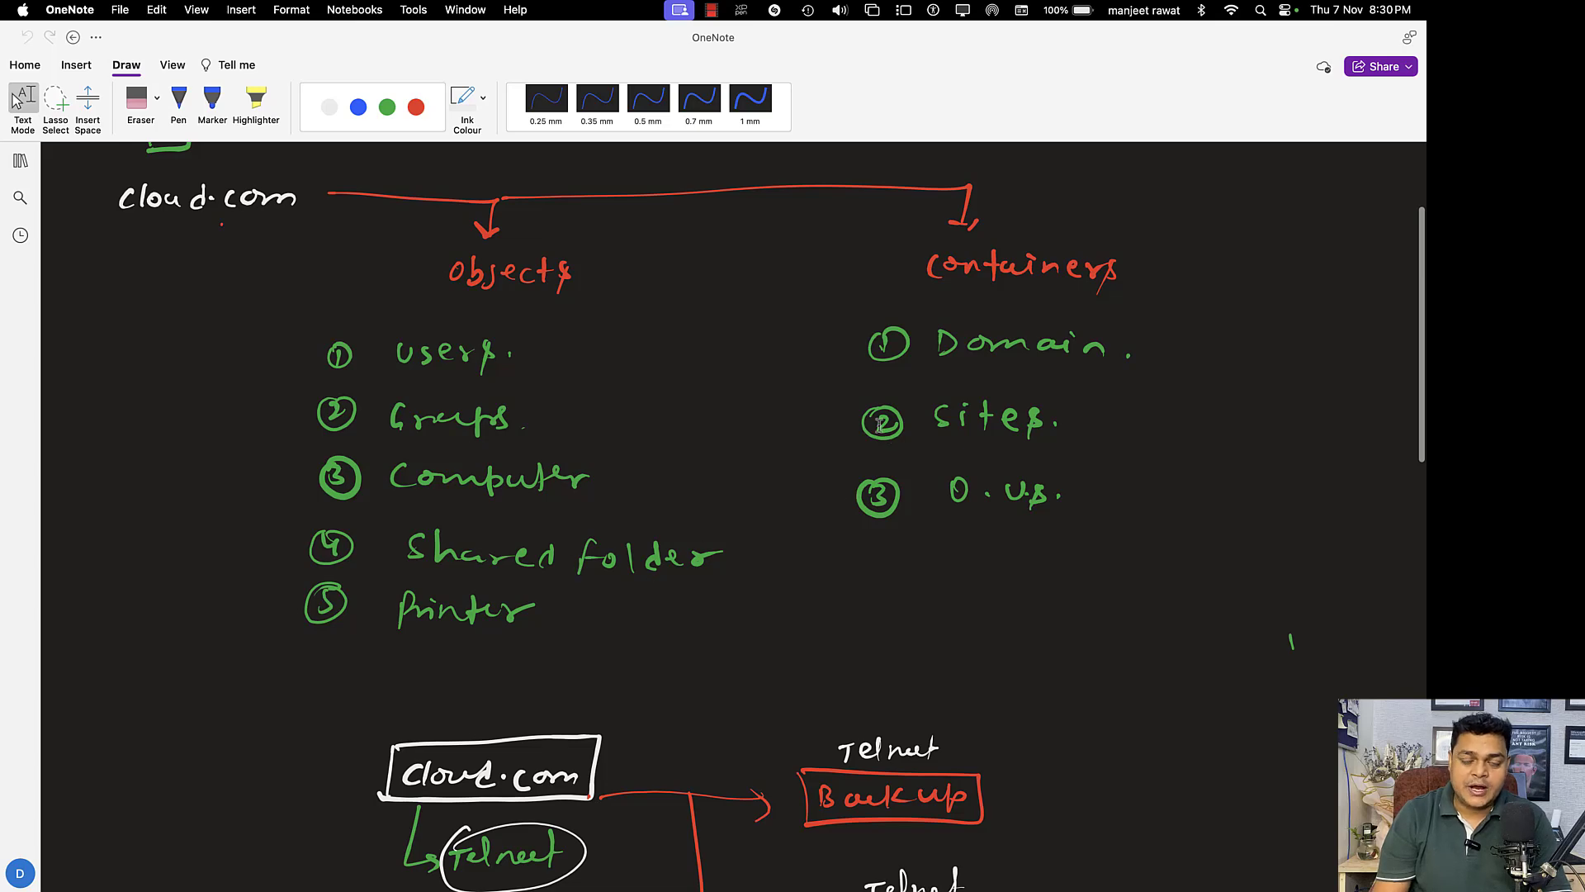
{"action": "scroll", "coordinate": [768, 455], "scroll_direction": "down", "scroll_amount": 15}
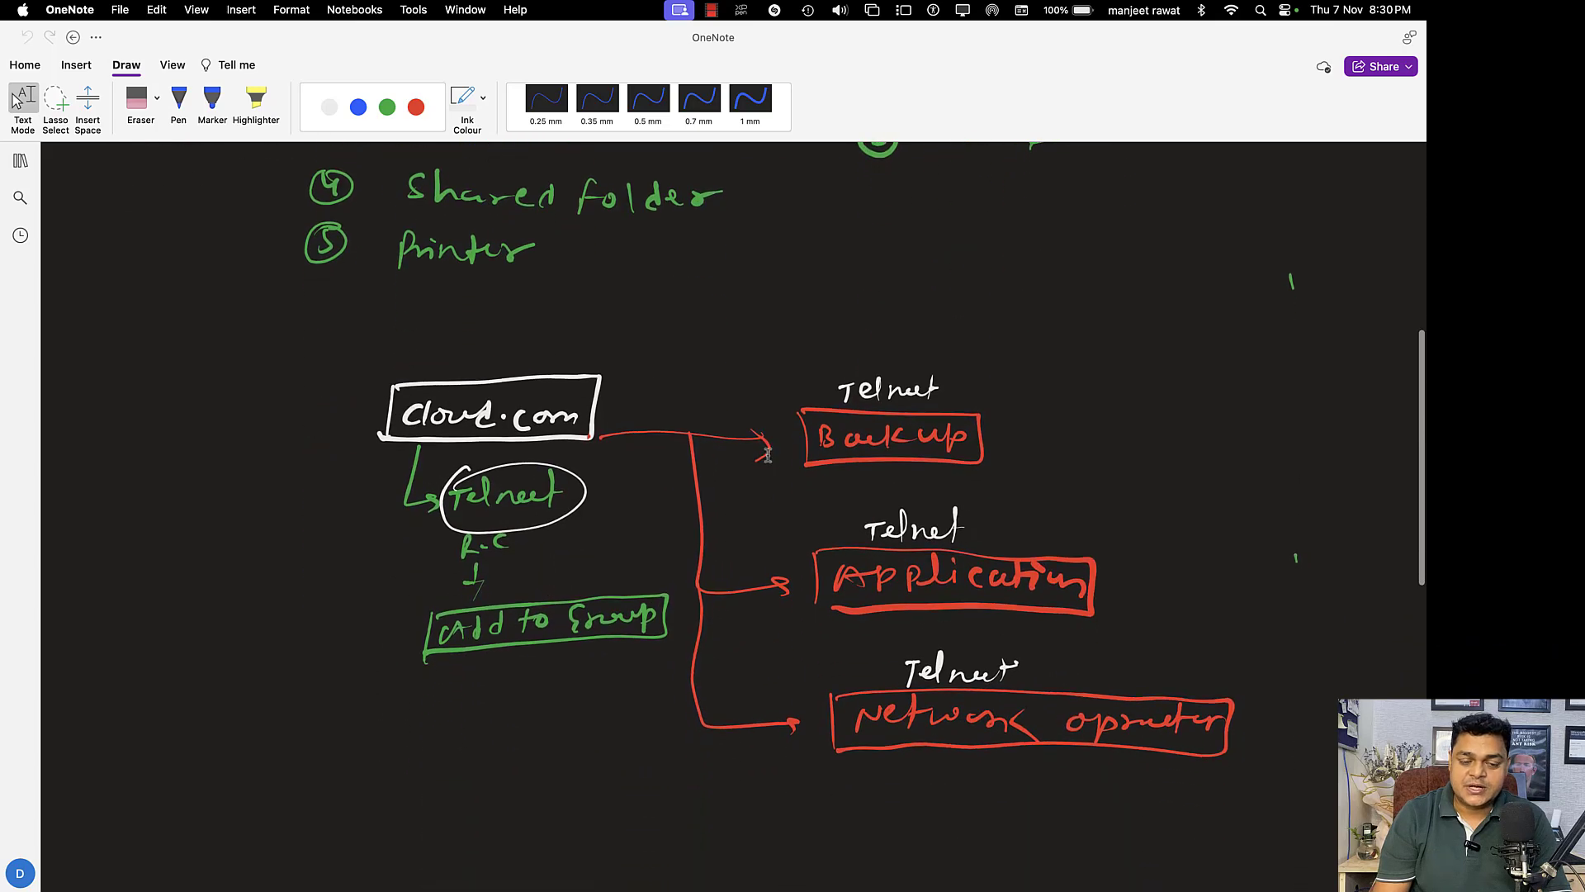
{"action": "scroll", "coordinate": [768, 455], "scroll_direction": "down", "scroll_amount": 9}
{"action": "key", "text": "ctrl+Right"}
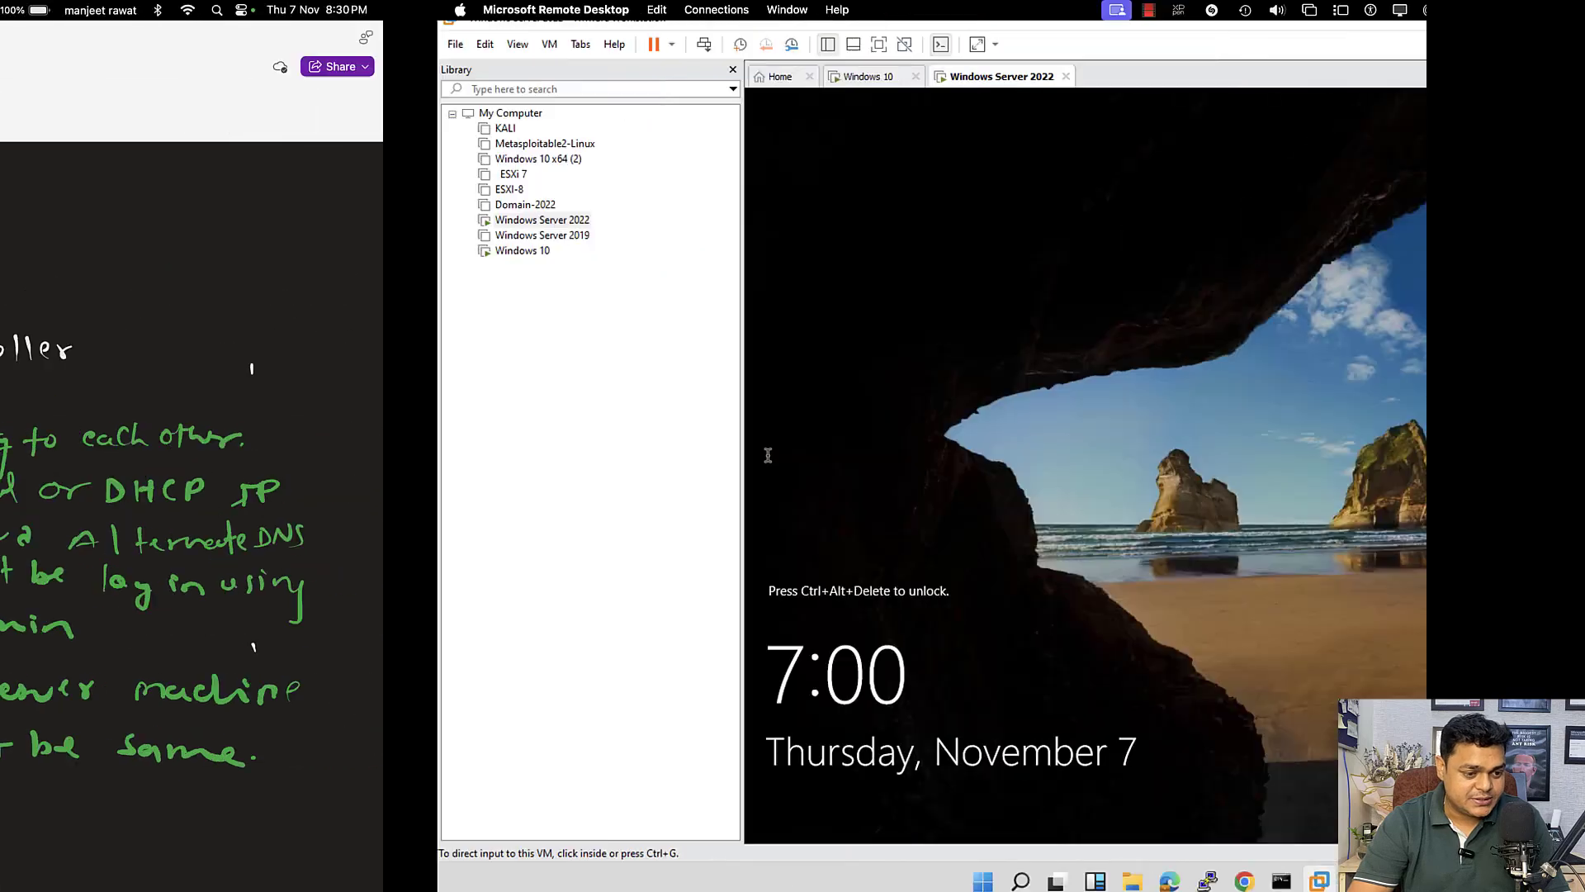
Sign in to Windows Server 2022 as Administrator in full screen, then unlock the Windows 10 VM
{"action": "left_click", "coordinate": [442, 44]}
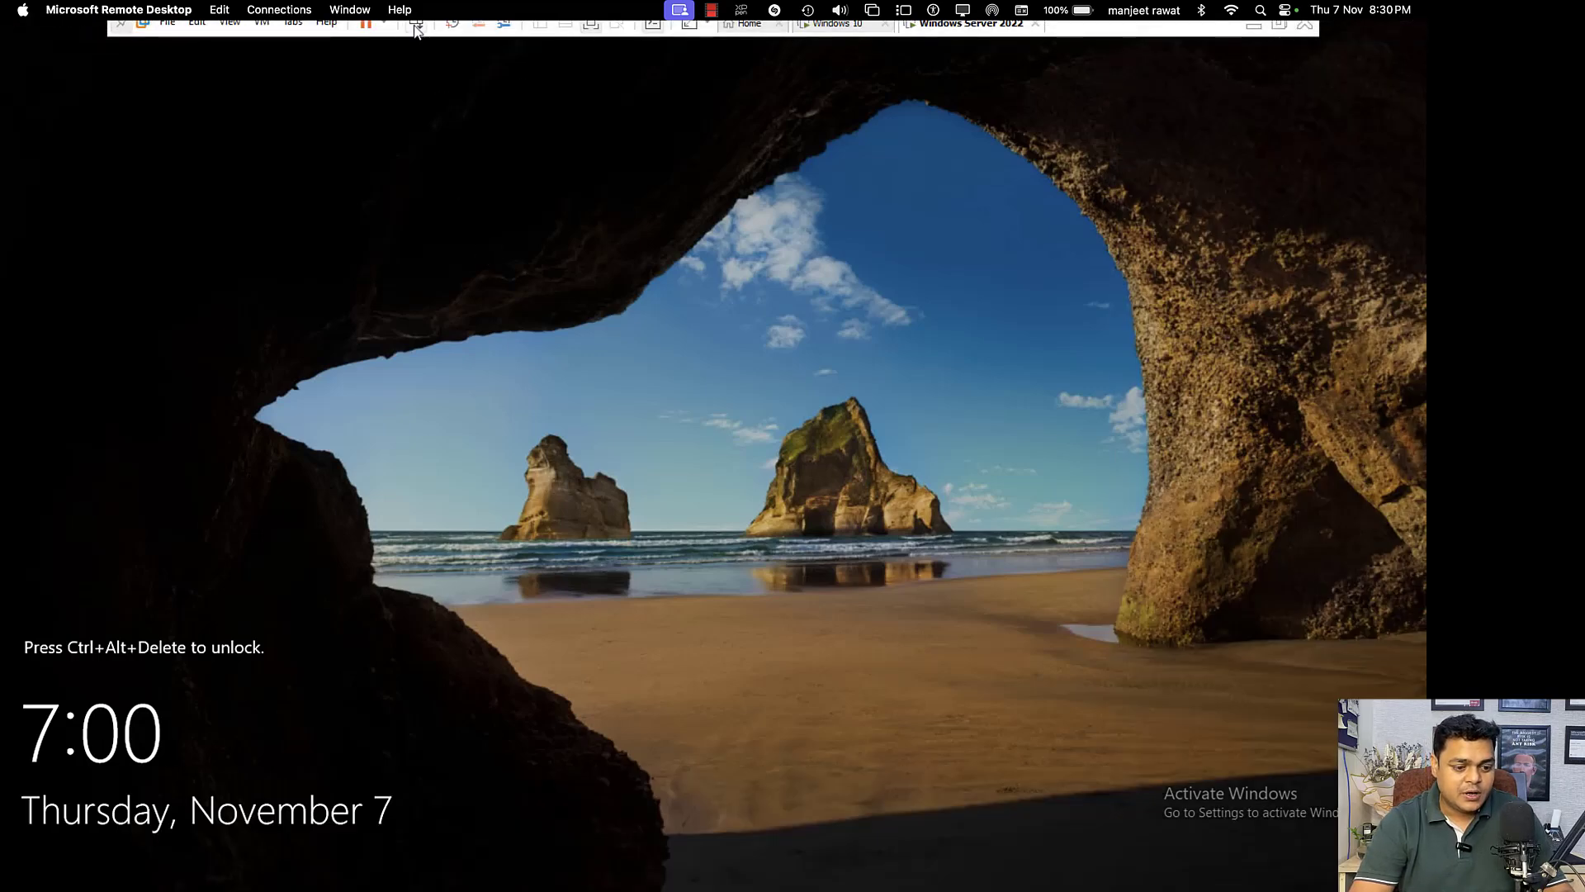
{"action": "left_click", "coordinate": [416, 27]}
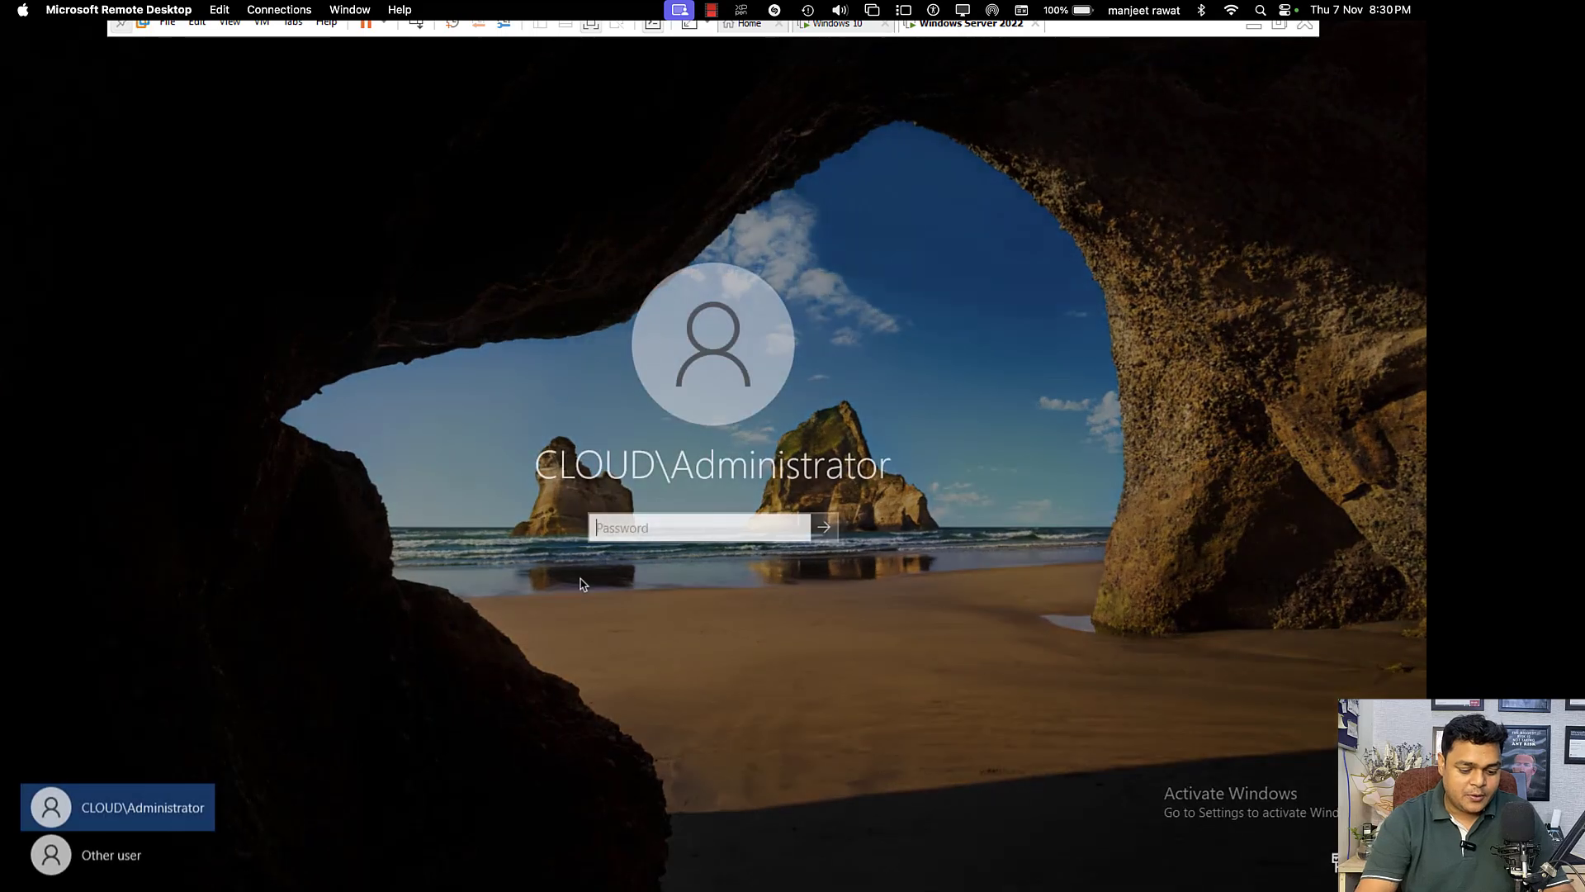
{"action": "left_click", "coordinate": [637, 531]}
{"action": "type", "text": "*****"}
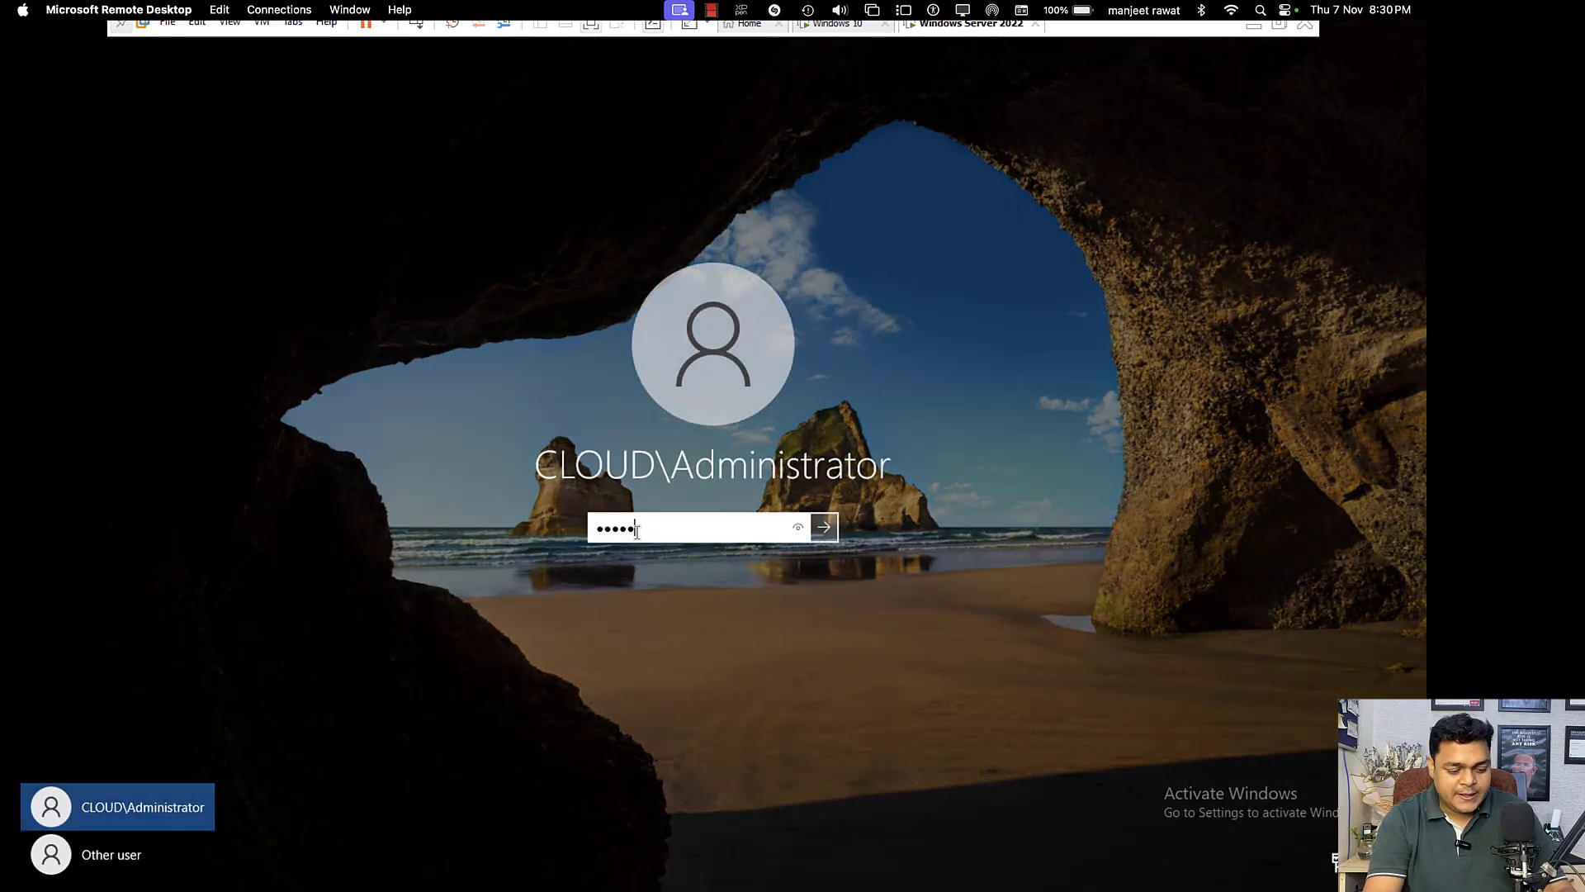
{"action": "type", "text": "****"}
{"action": "key", "text": "Return"}
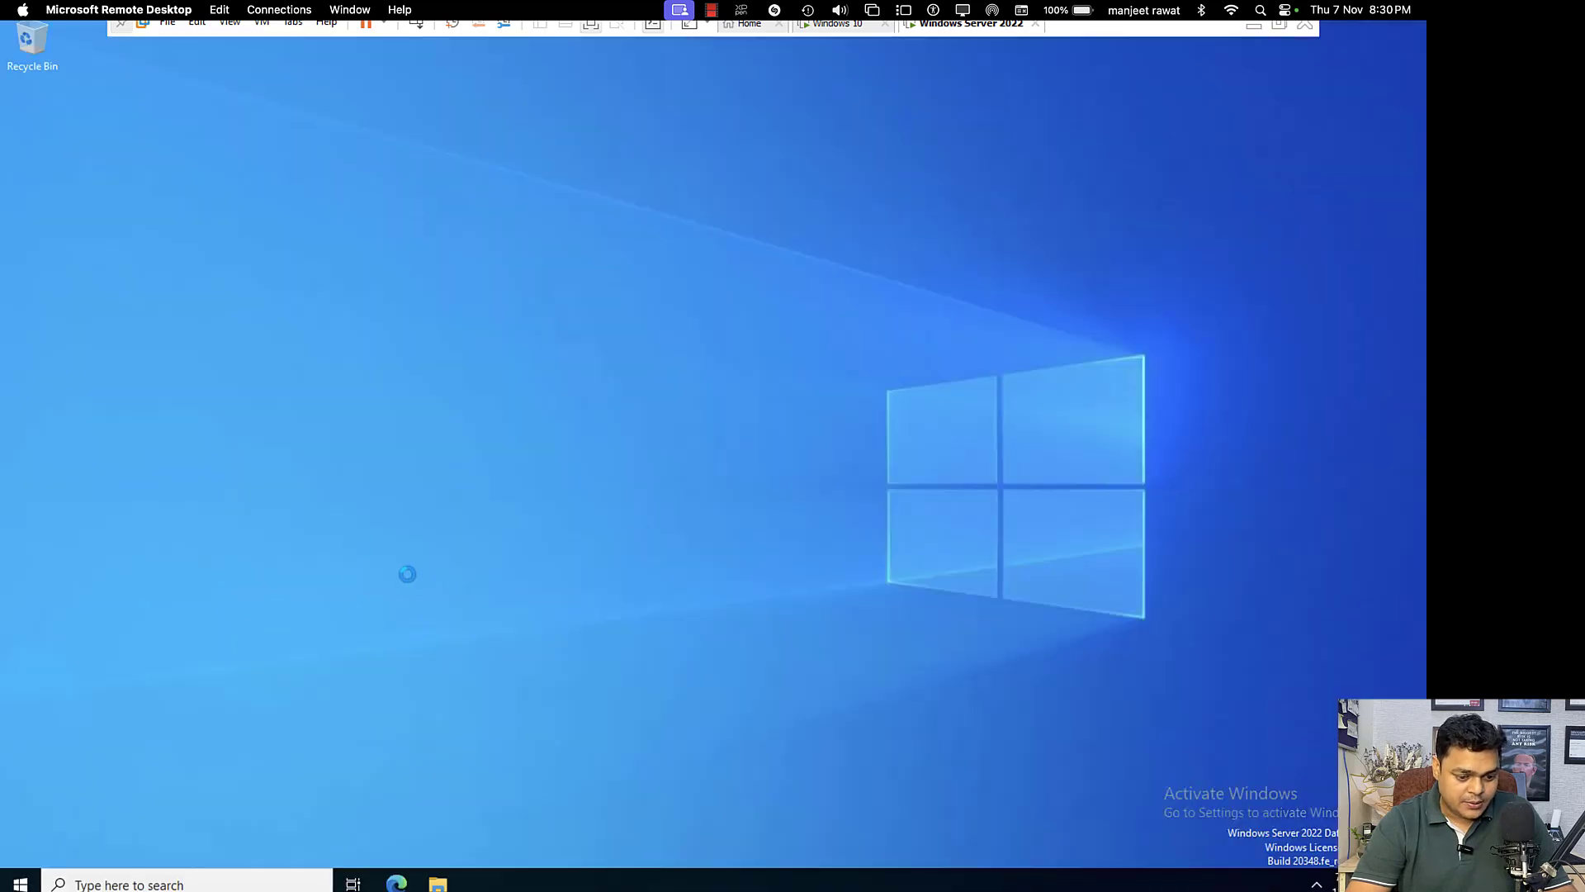
{"action": "left_click", "coordinate": [783, 561]}
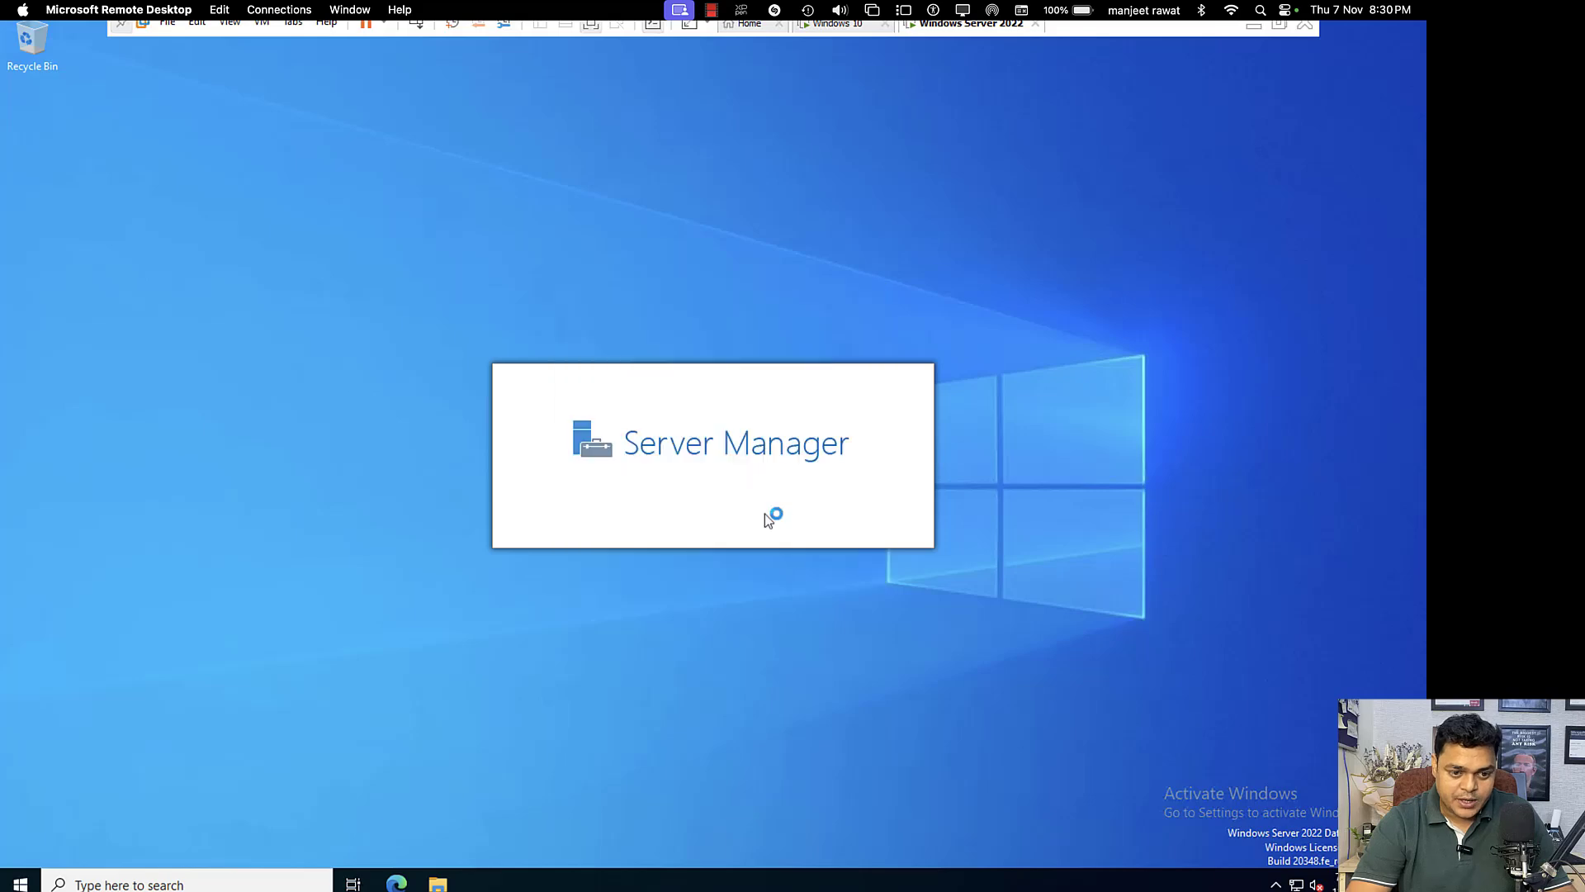
{"action": "left_click", "coordinate": [848, 31]}
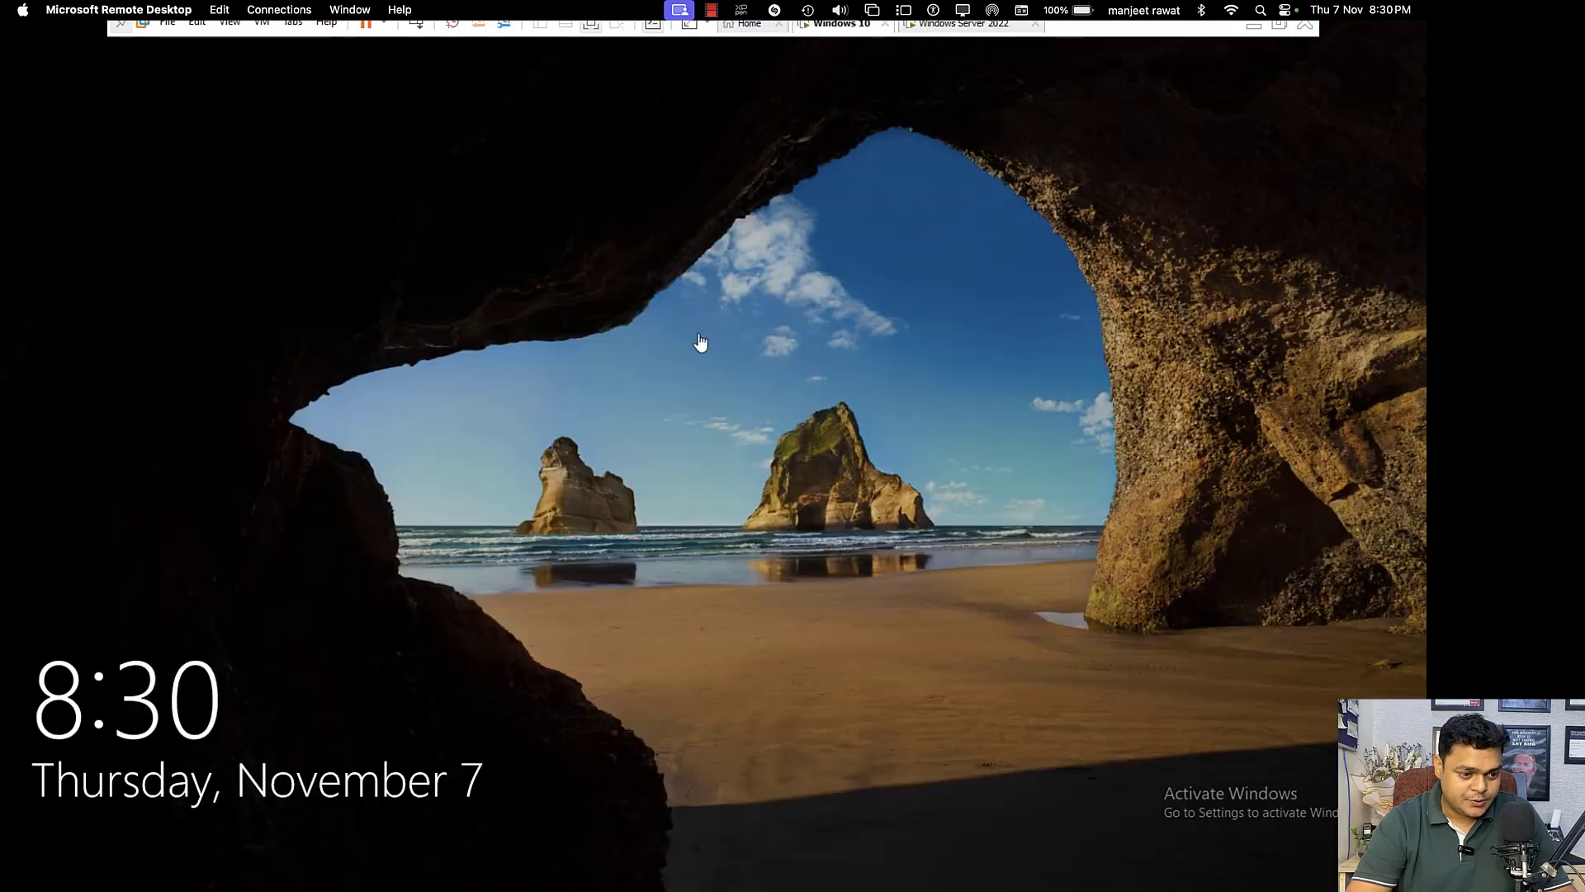
{"action": "left_click", "coordinate": [416, 25]}
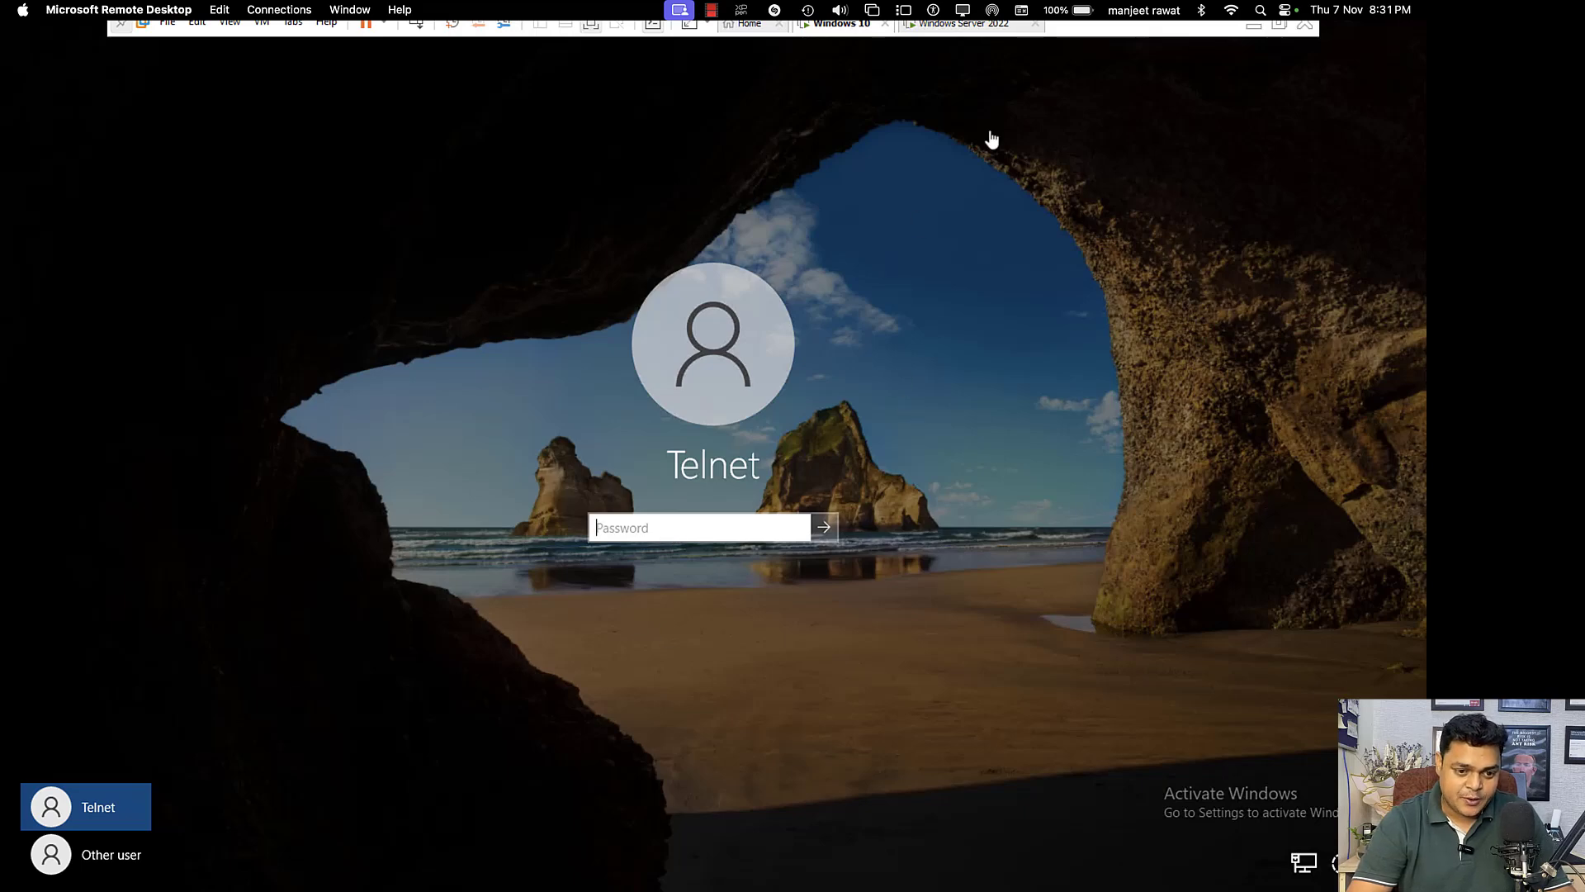
On the server, launch Active Directory Users and Computers from Tools and maximize it
{"action": "left_click", "coordinate": [989, 32]}
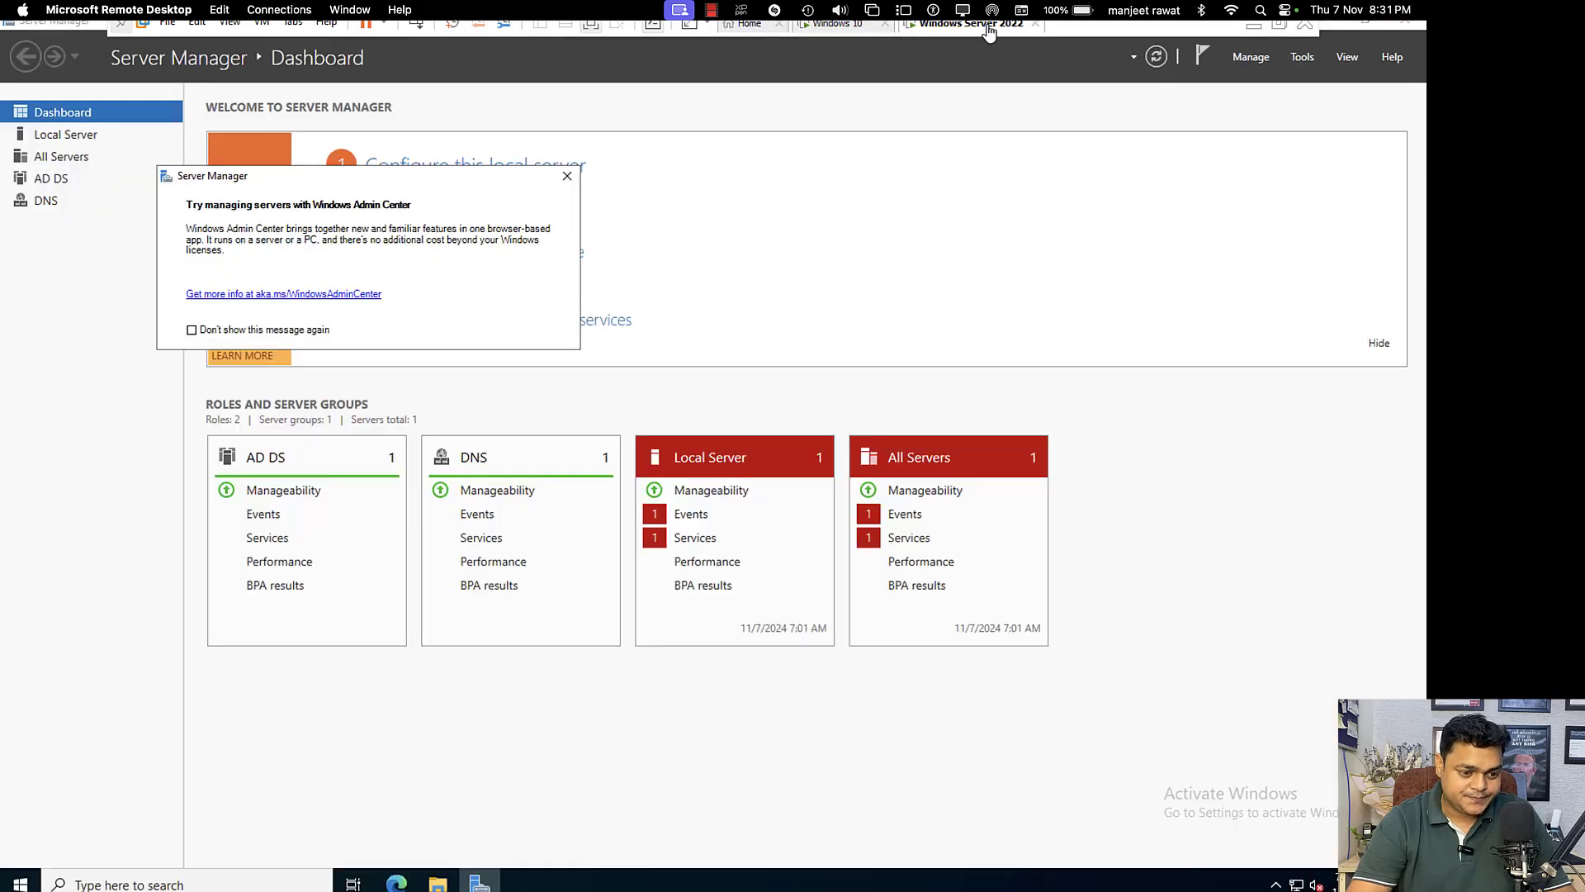
{"action": "left_click", "coordinate": [568, 177]}
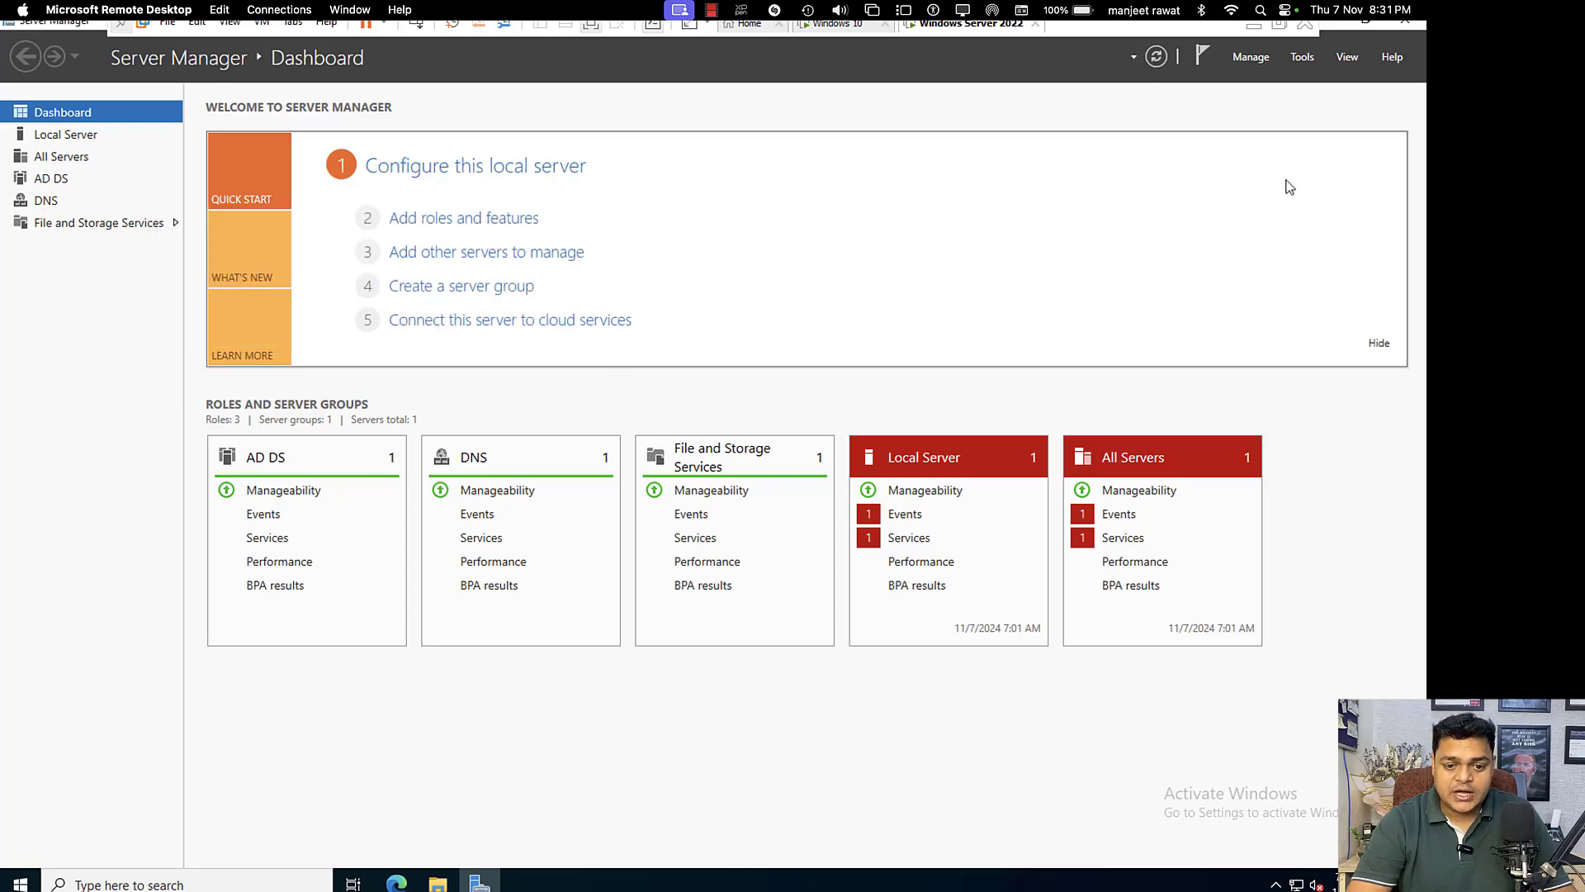
{"action": "left_click", "coordinate": [1302, 57]}
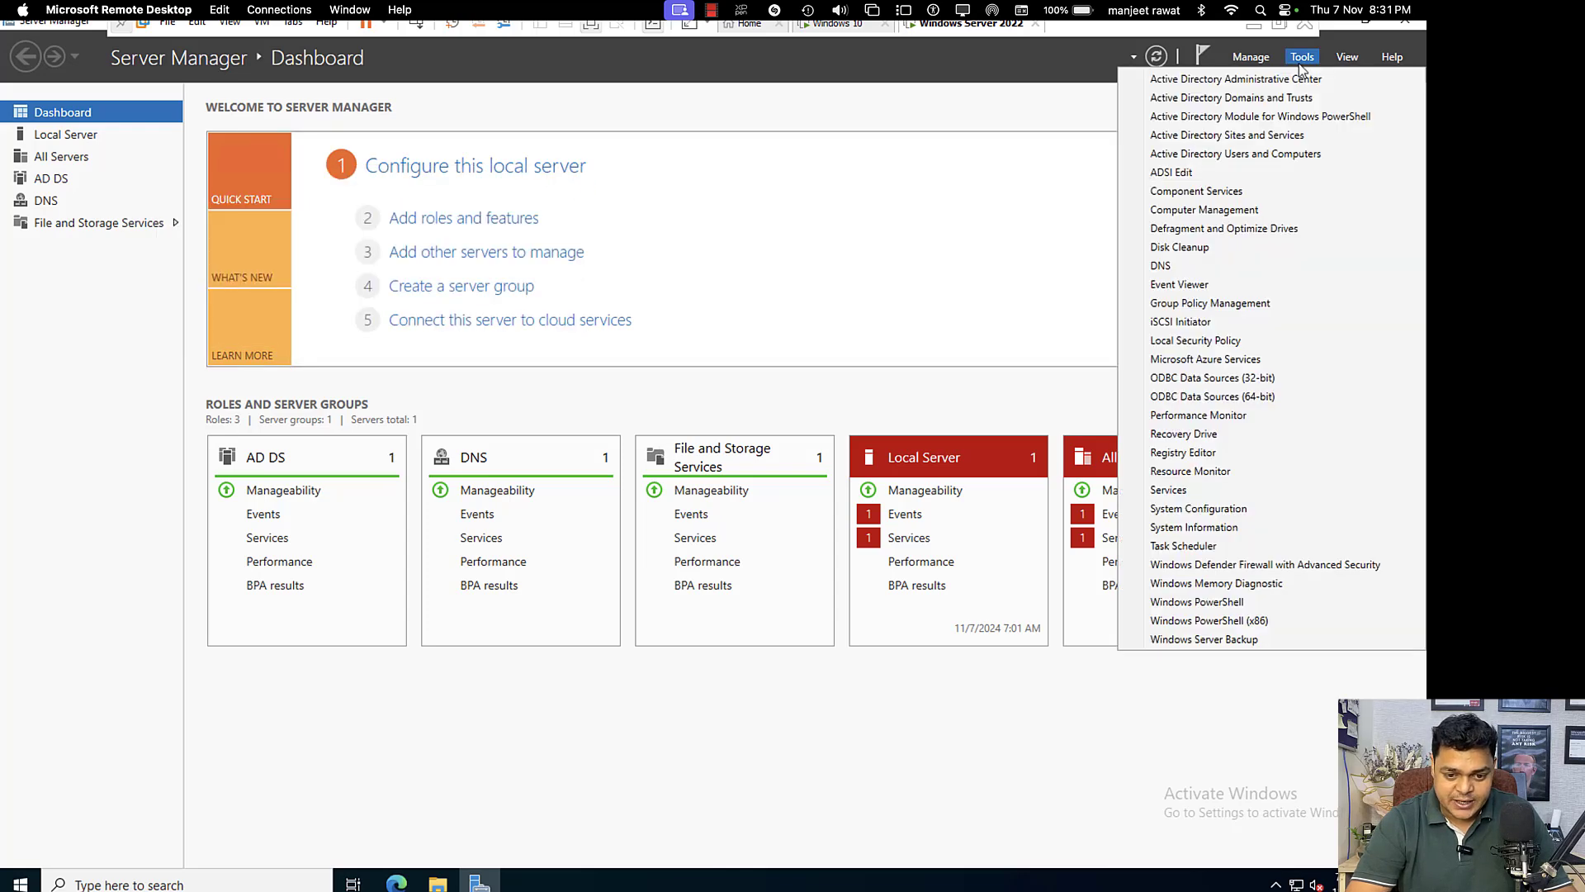
{"action": "left_click", "coordinate": [1240, 156]}
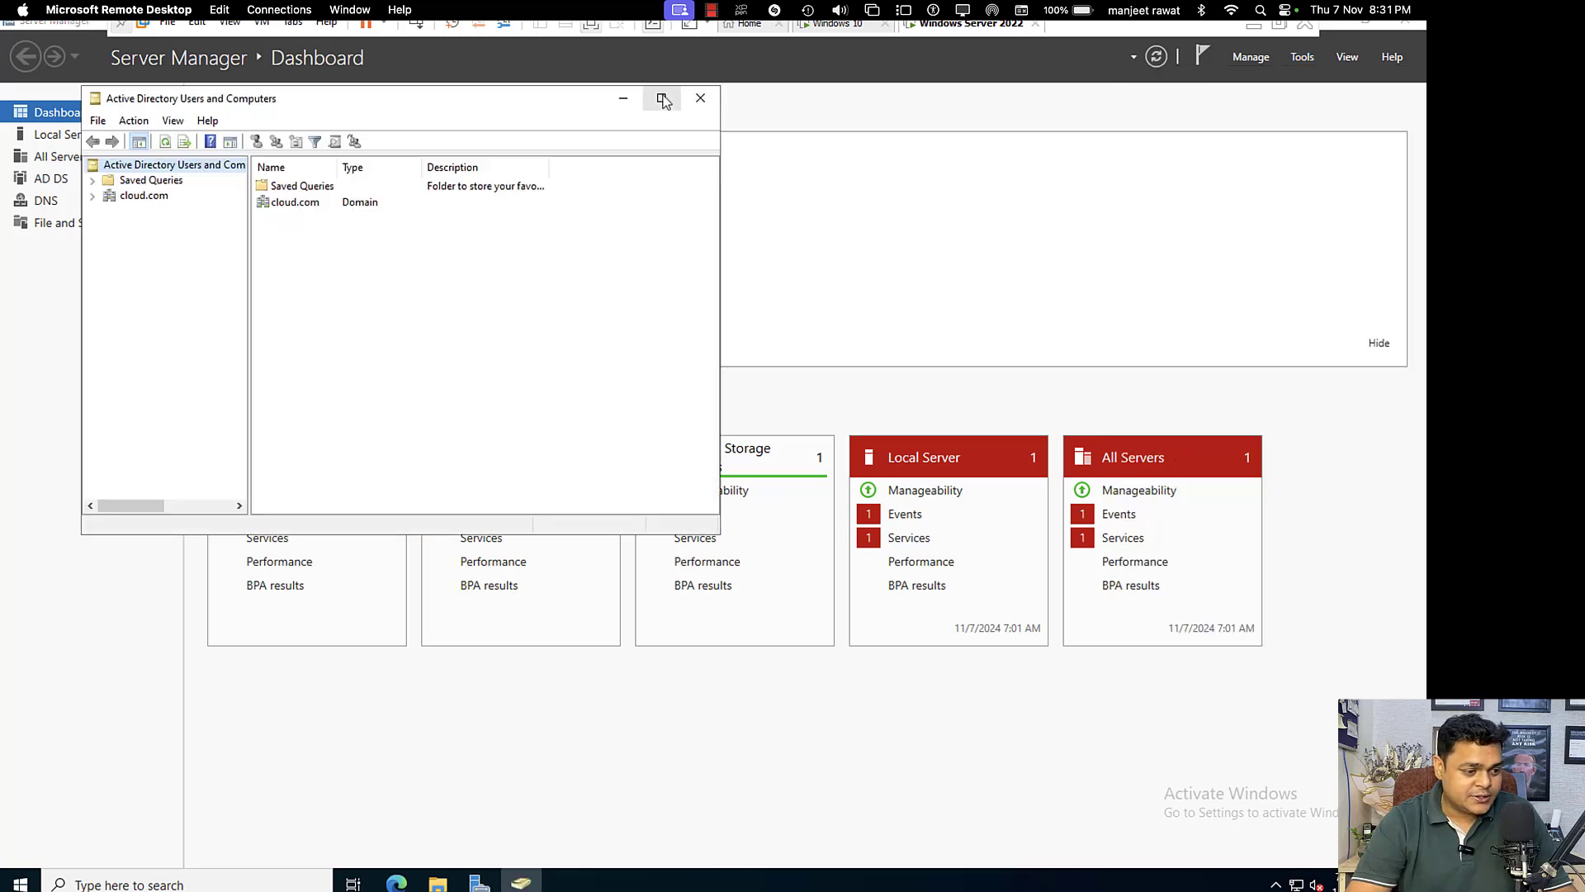
{"action": "left_click", "coordinate": [663, 100]}
Expand cloud.com, select the Users container, and start a New User object there
{"action": "left_click", "coordinate": [54, 115]}
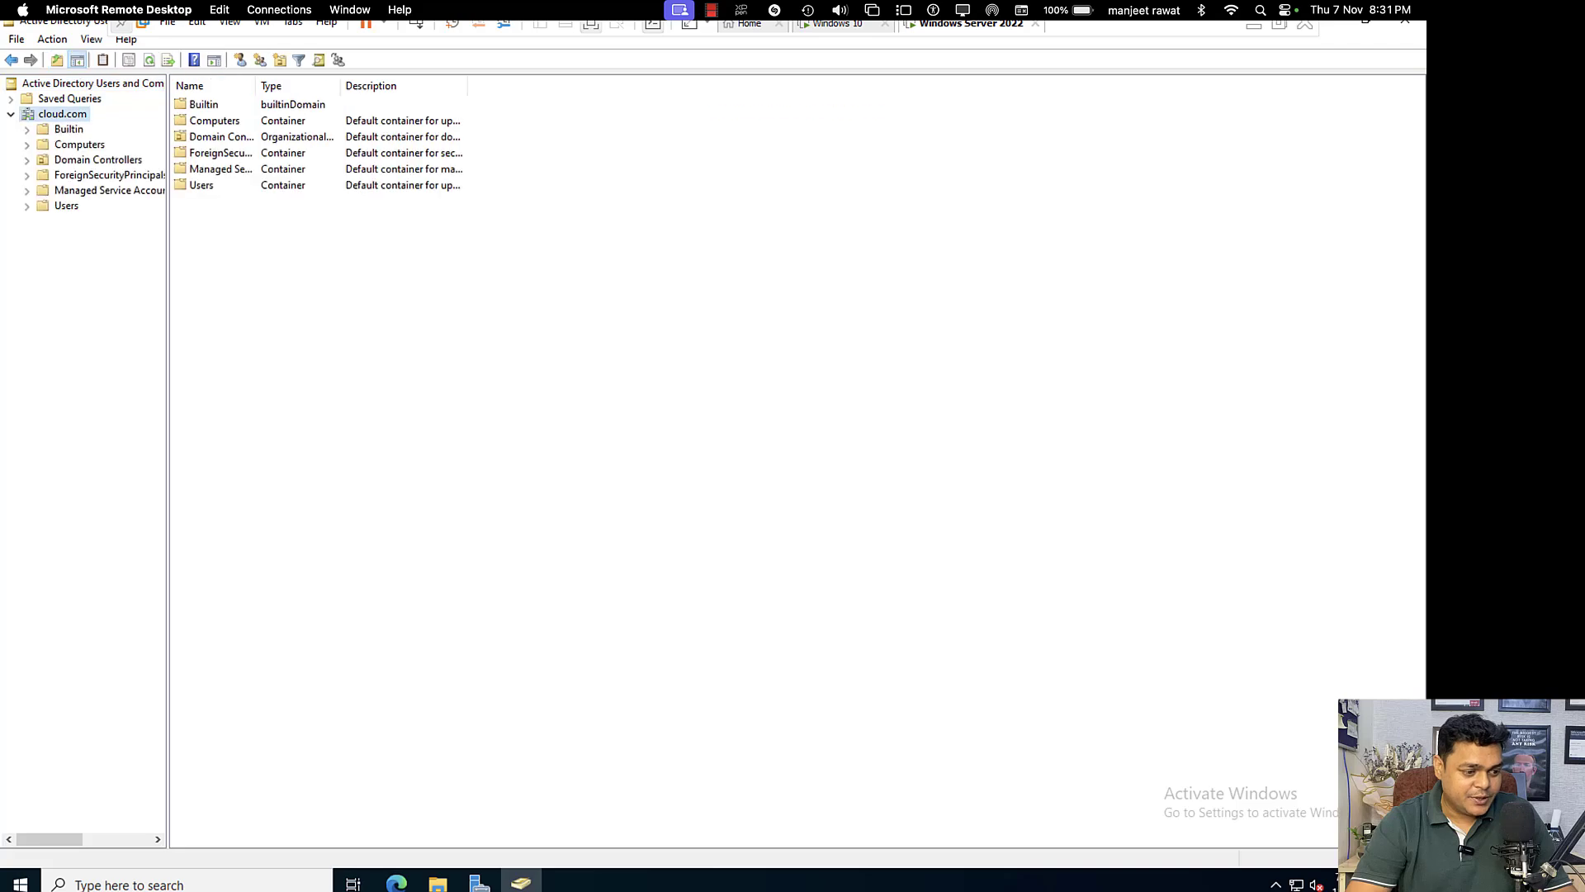
{"action": "left_click", "coordinate": [72, 208]}
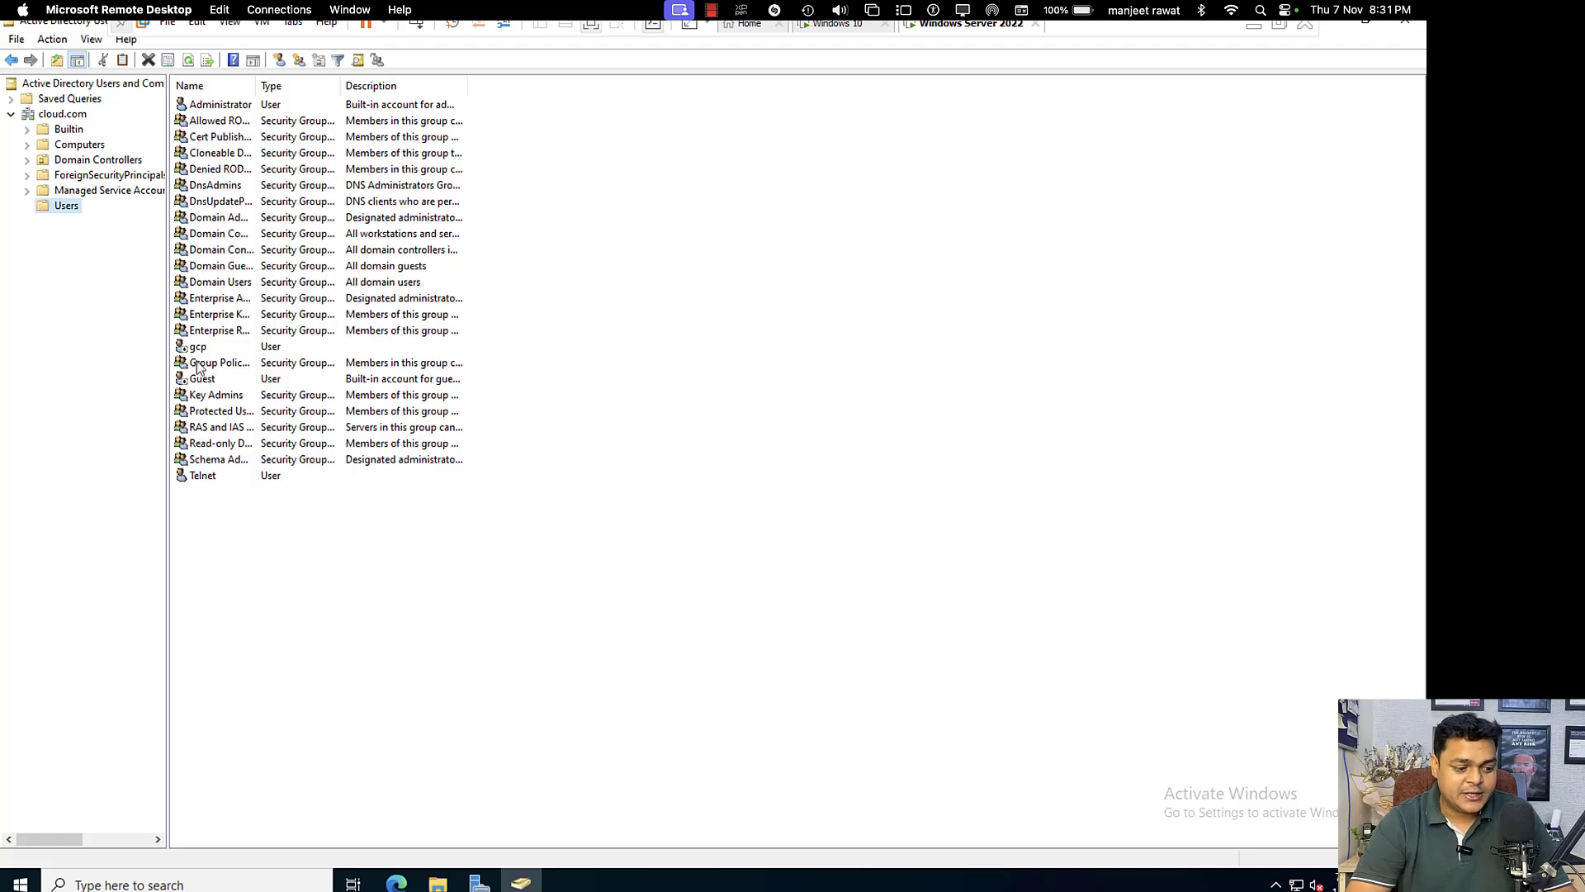
{"action": "right_click", "coordinate": [514, 498]}
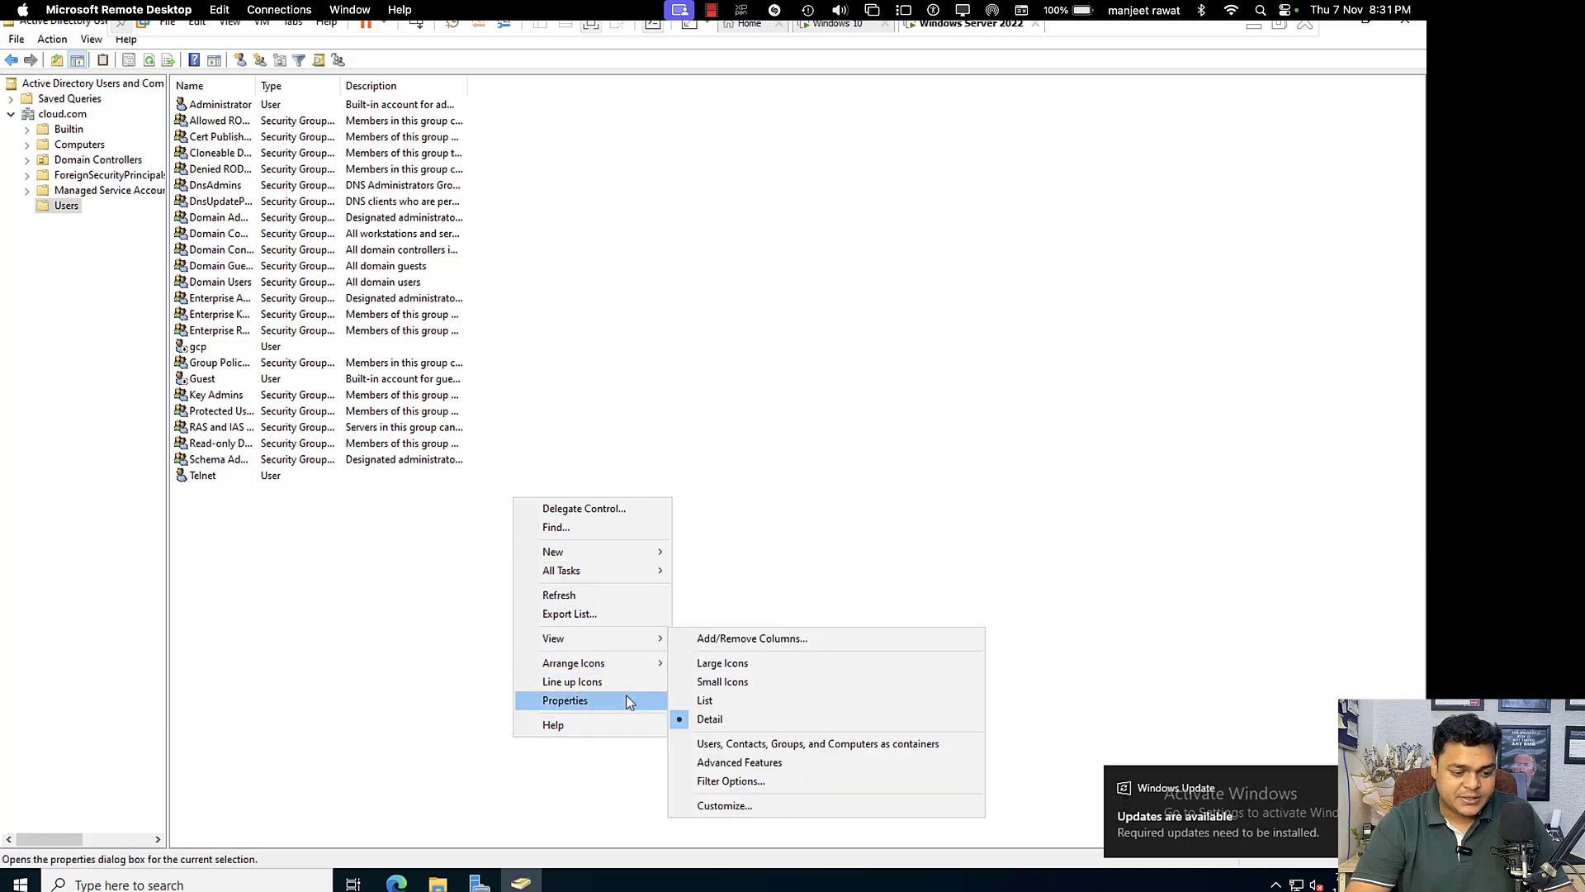
{"action": "left_click", "coordinate": [834, 467]}
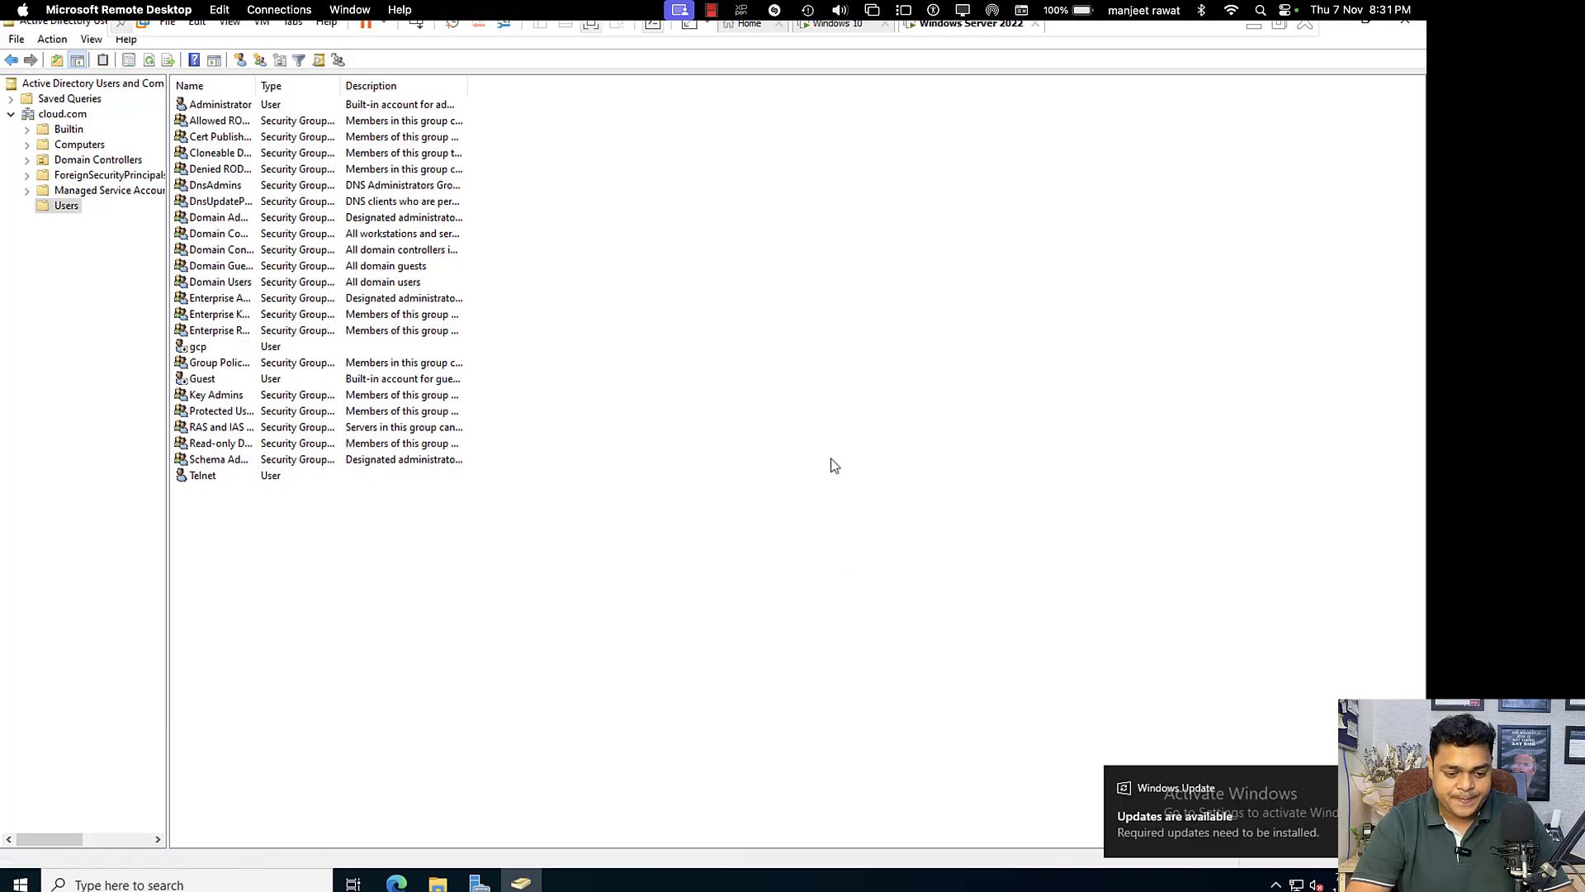
{"action": "right_click", "coordinate": [834, 467]}
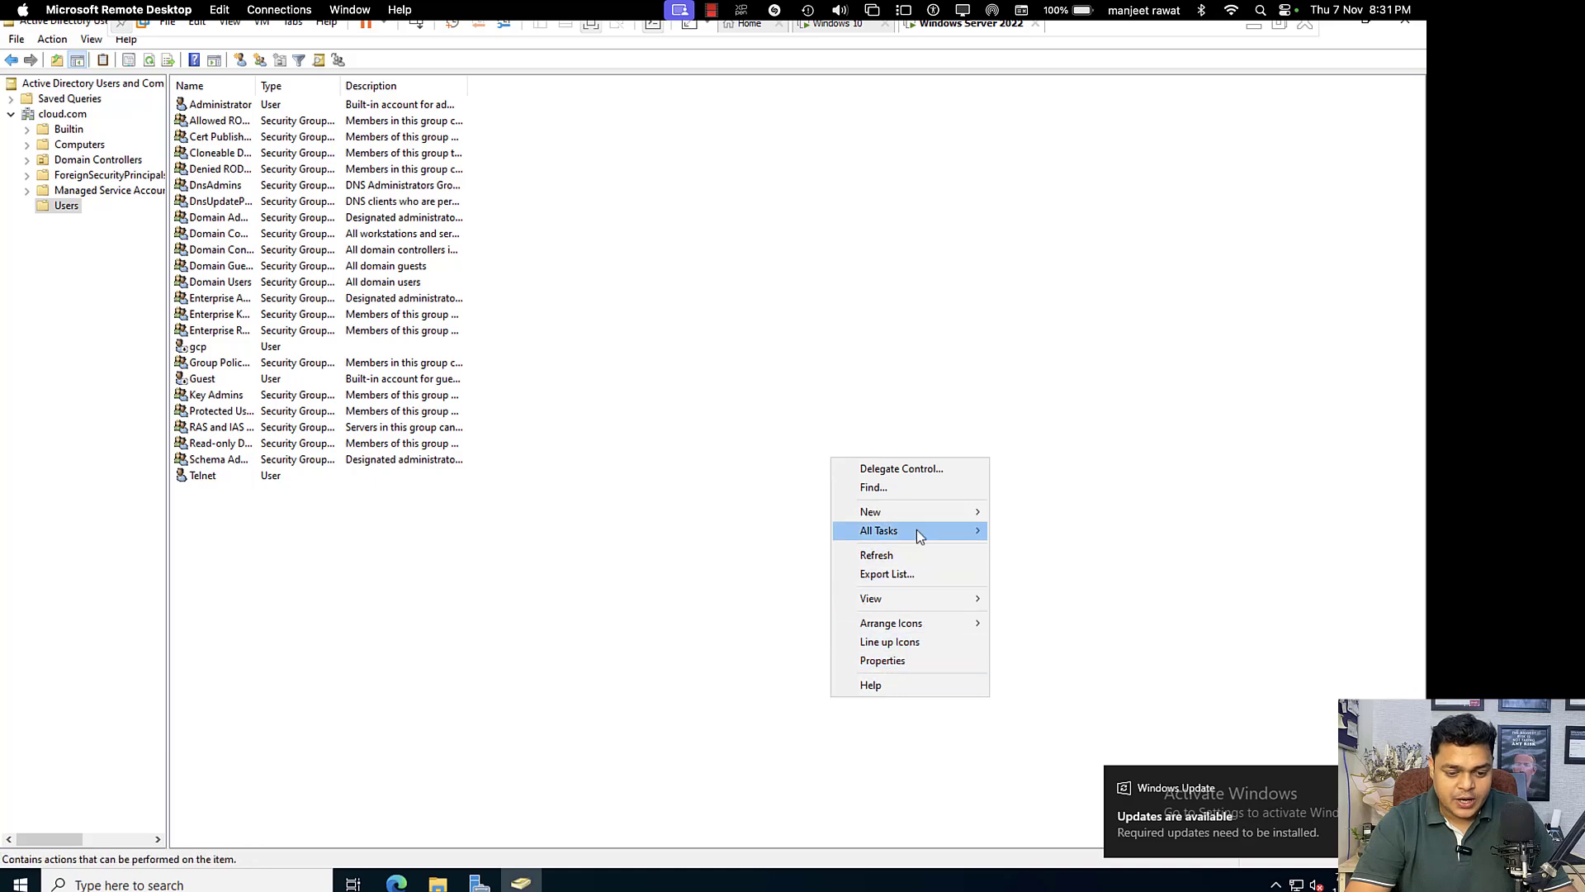
{"action": "mouse_move", "coordinate": [914, 510]}
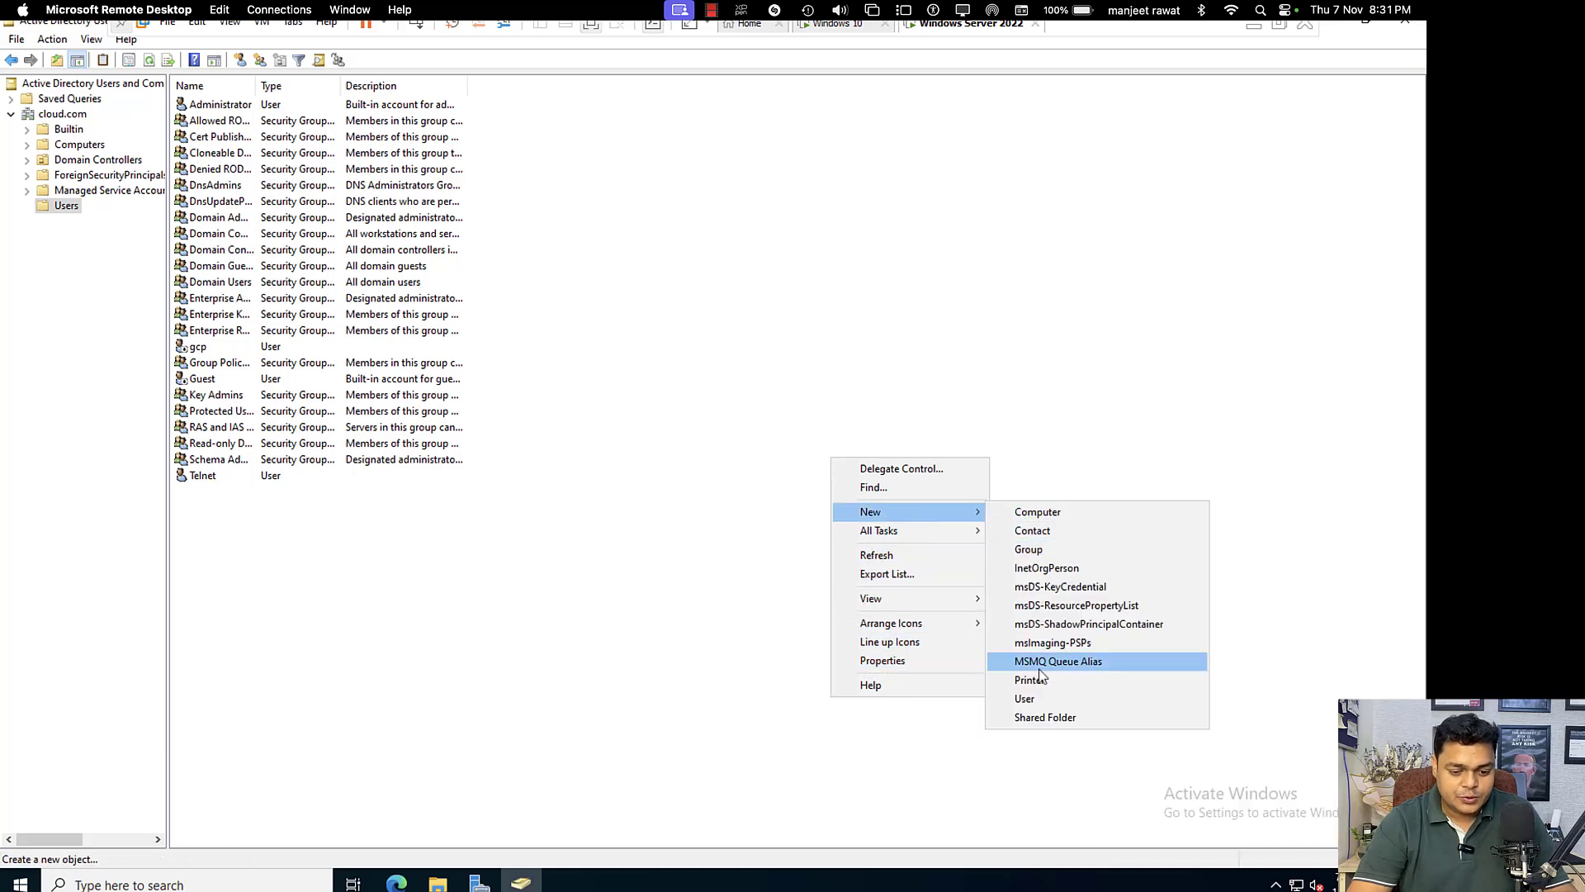
{"action": "left_click", "coordinate": [1033, 699]}
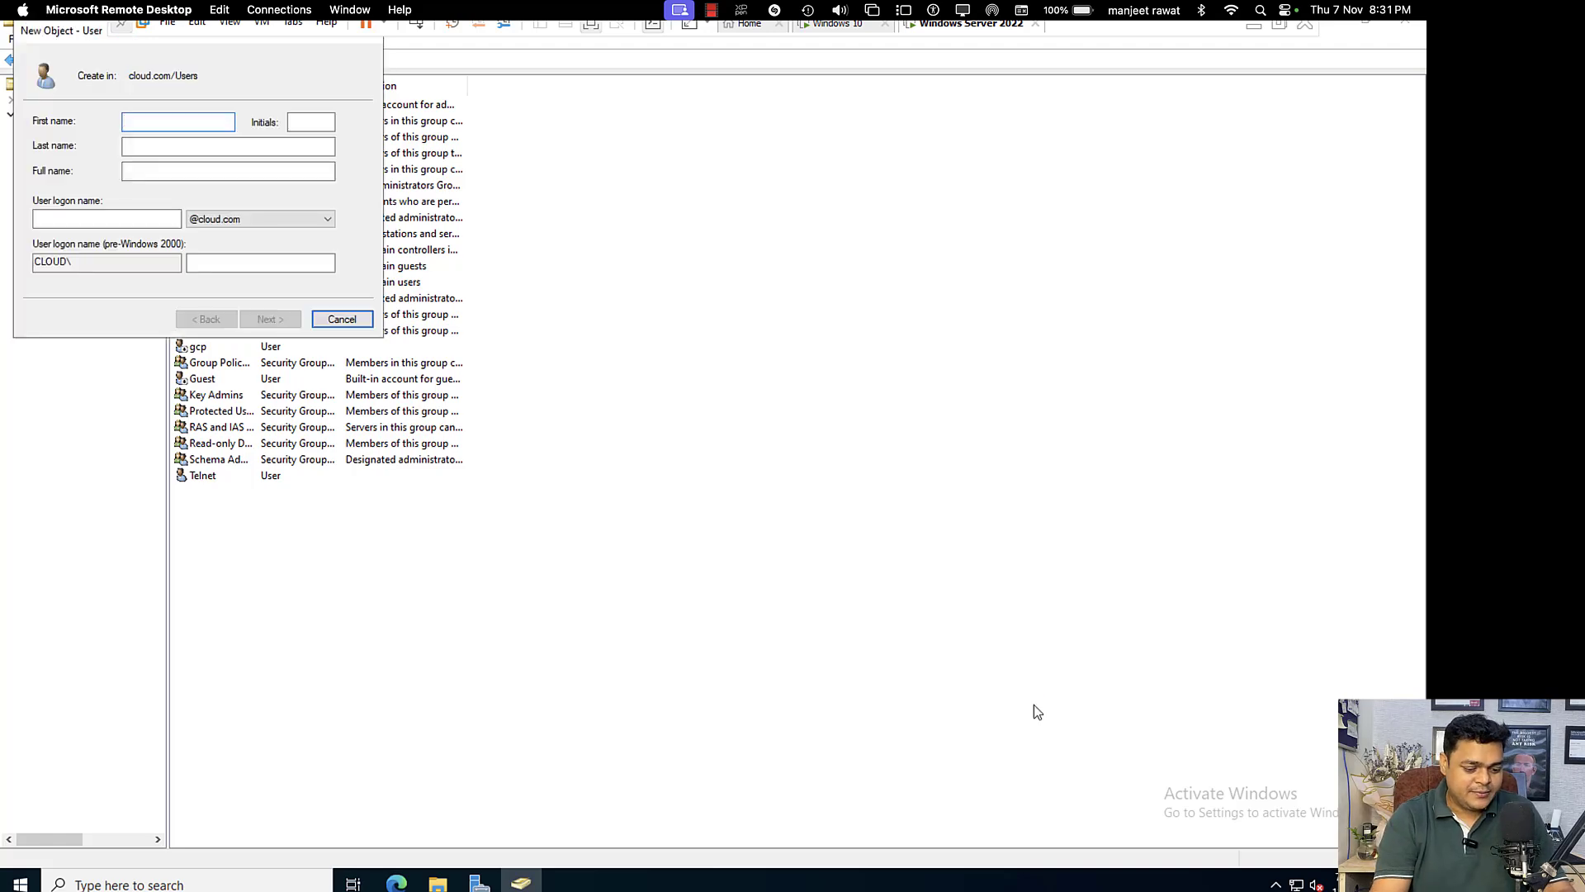
Enter 'Alibaba' as the first name and begin the user logon name with 'A'
{"action": "type", "text": "A"}
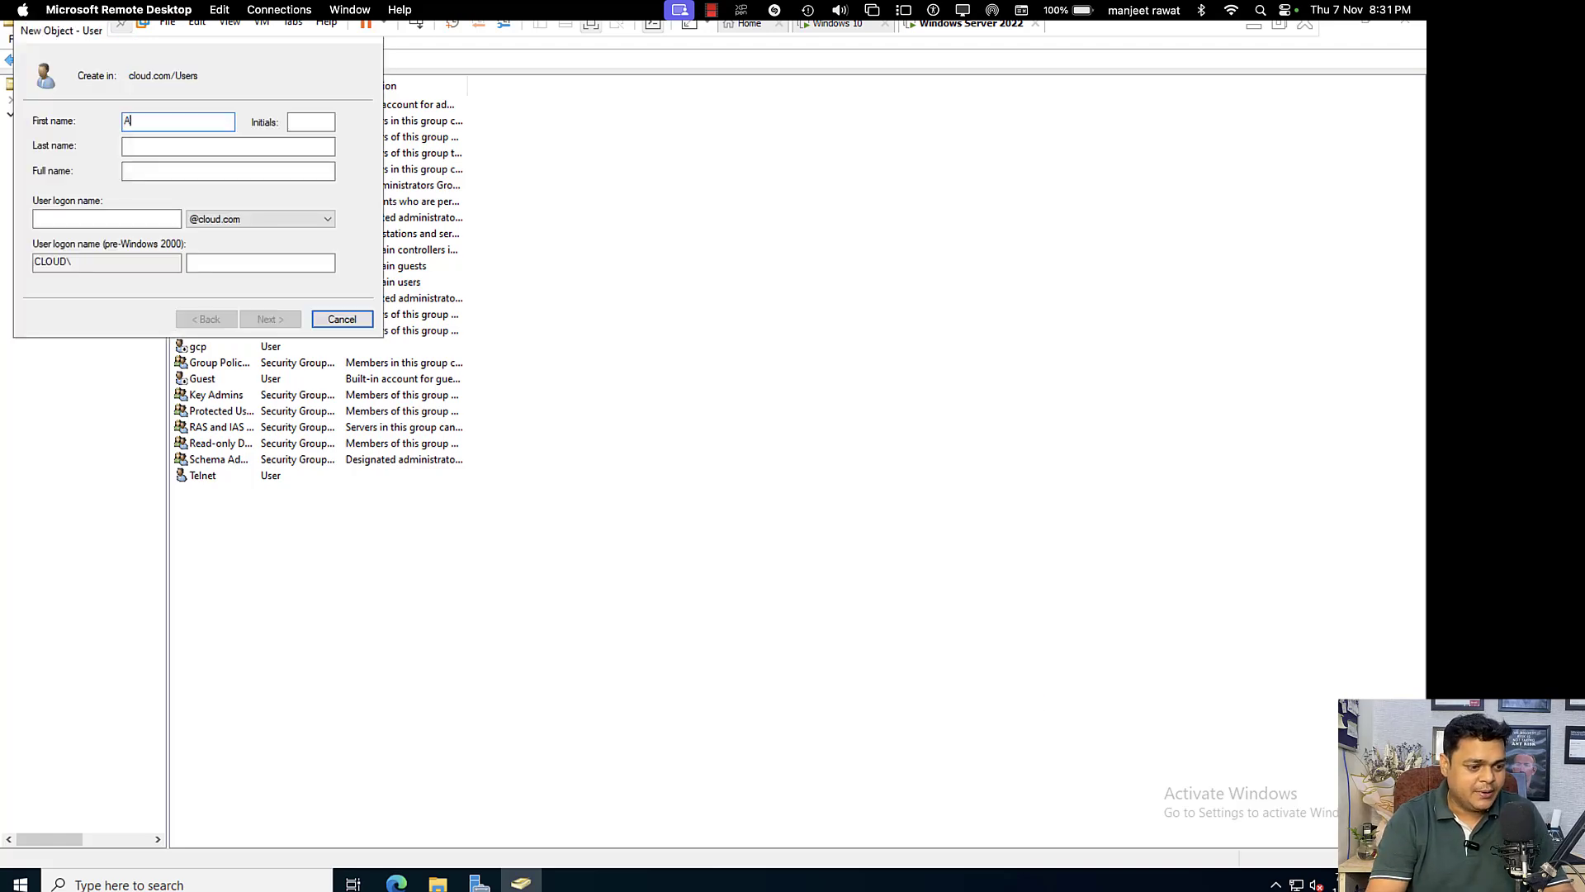
{"action": "type", "text": "libaba"}
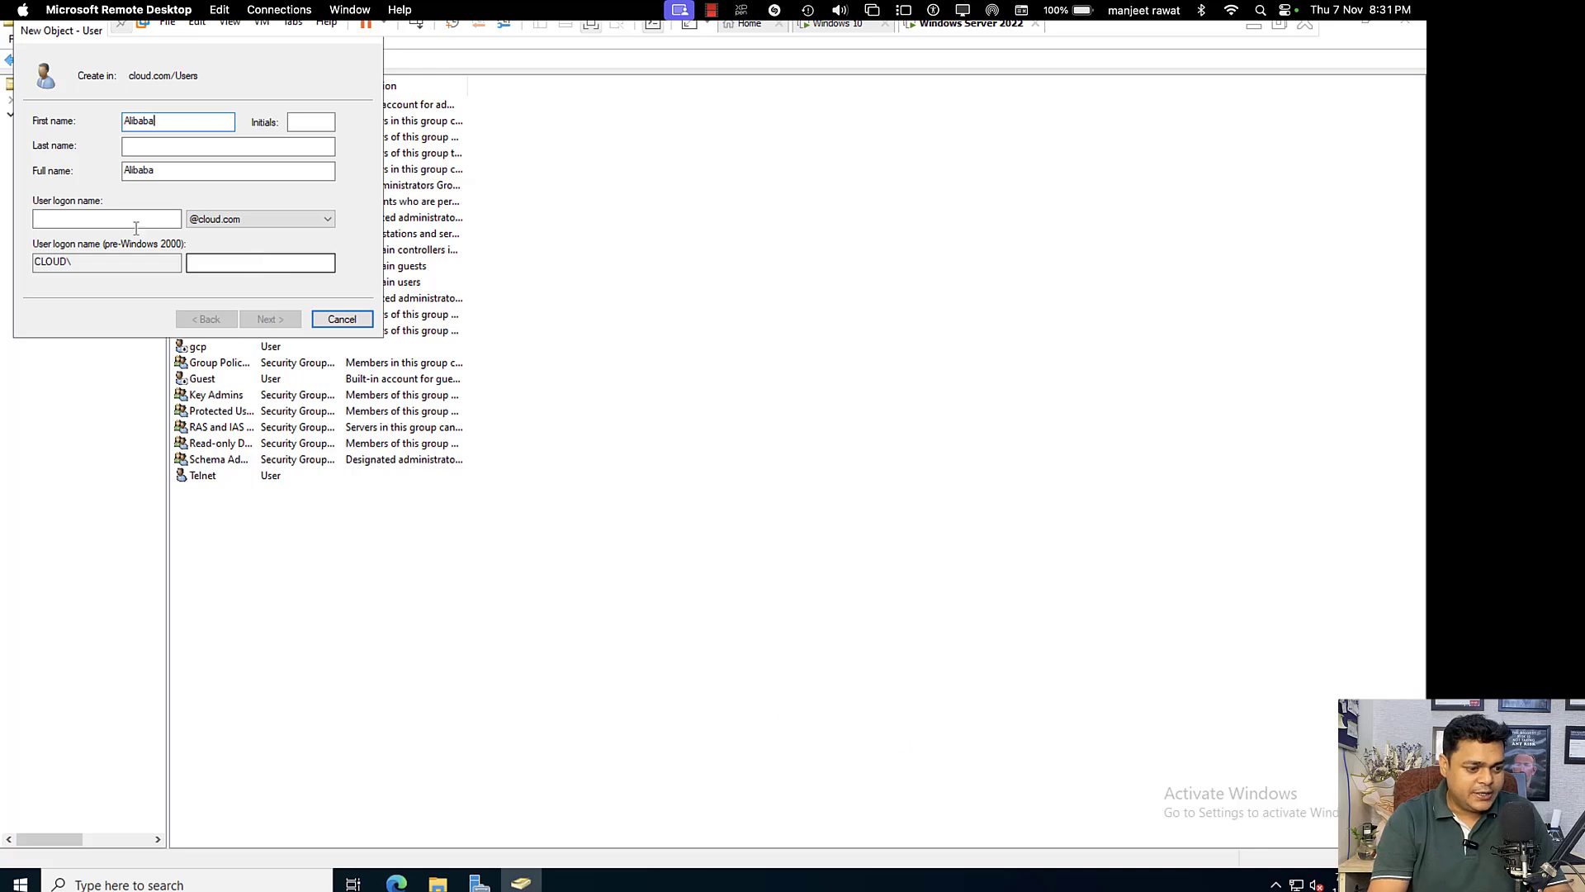
{"action": "left_click", "coordinate": [114, 218]}
{"action": "type", "text": "Alibaba"}
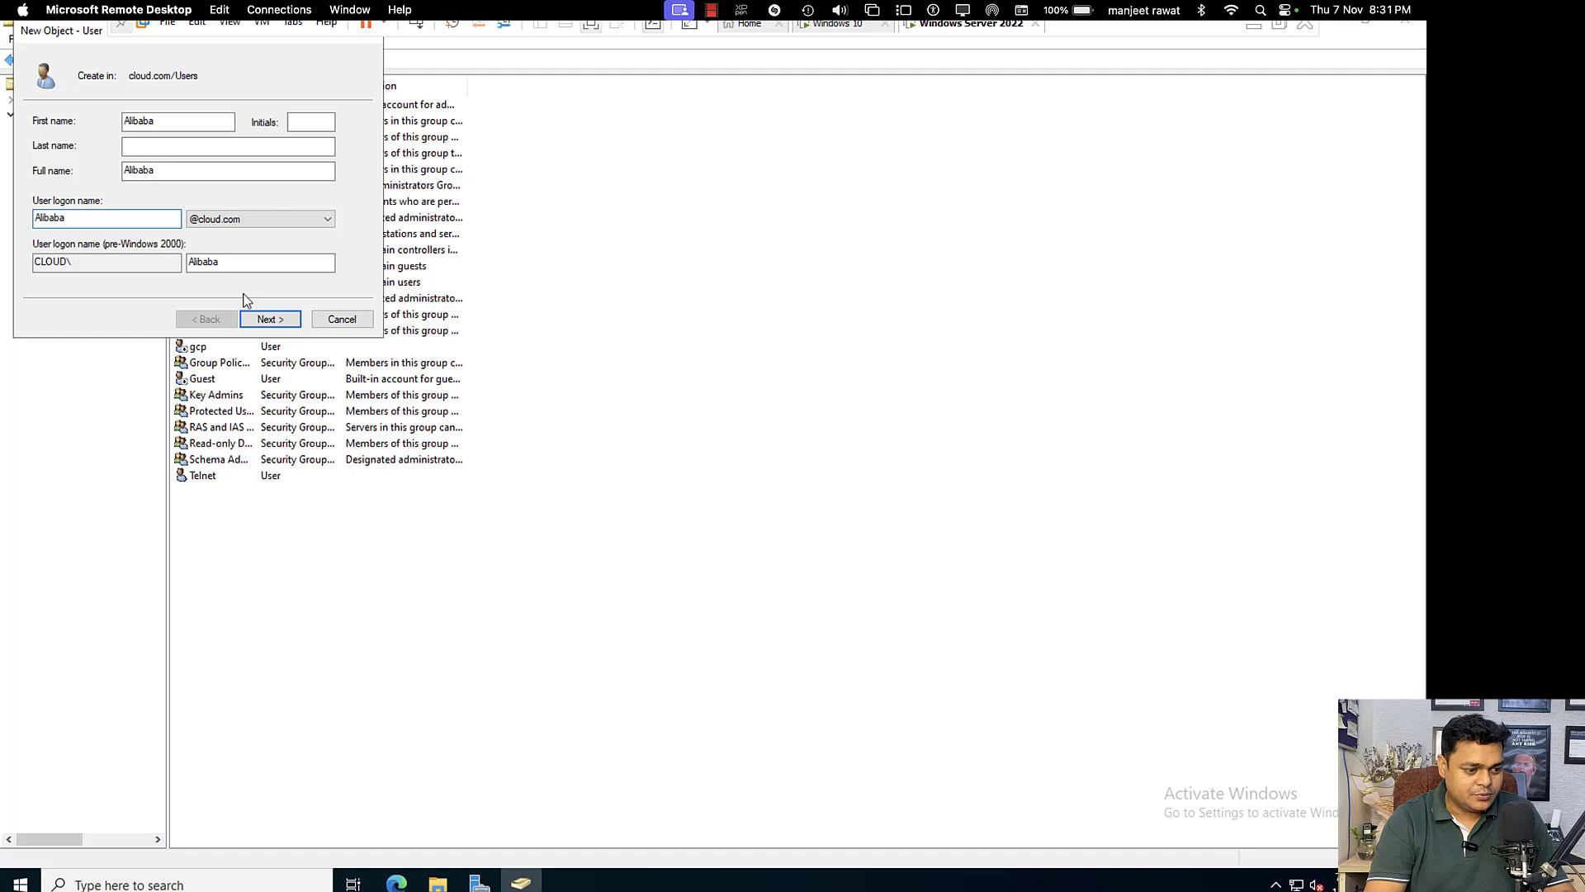
Turn off 'User must change password at next logon', enter and confirm the password, and finish creating Alibaba
{"action": "left_click", "coordinate": [268, 320]}
{"action": "left_click", "coordinate": [38, 176]}
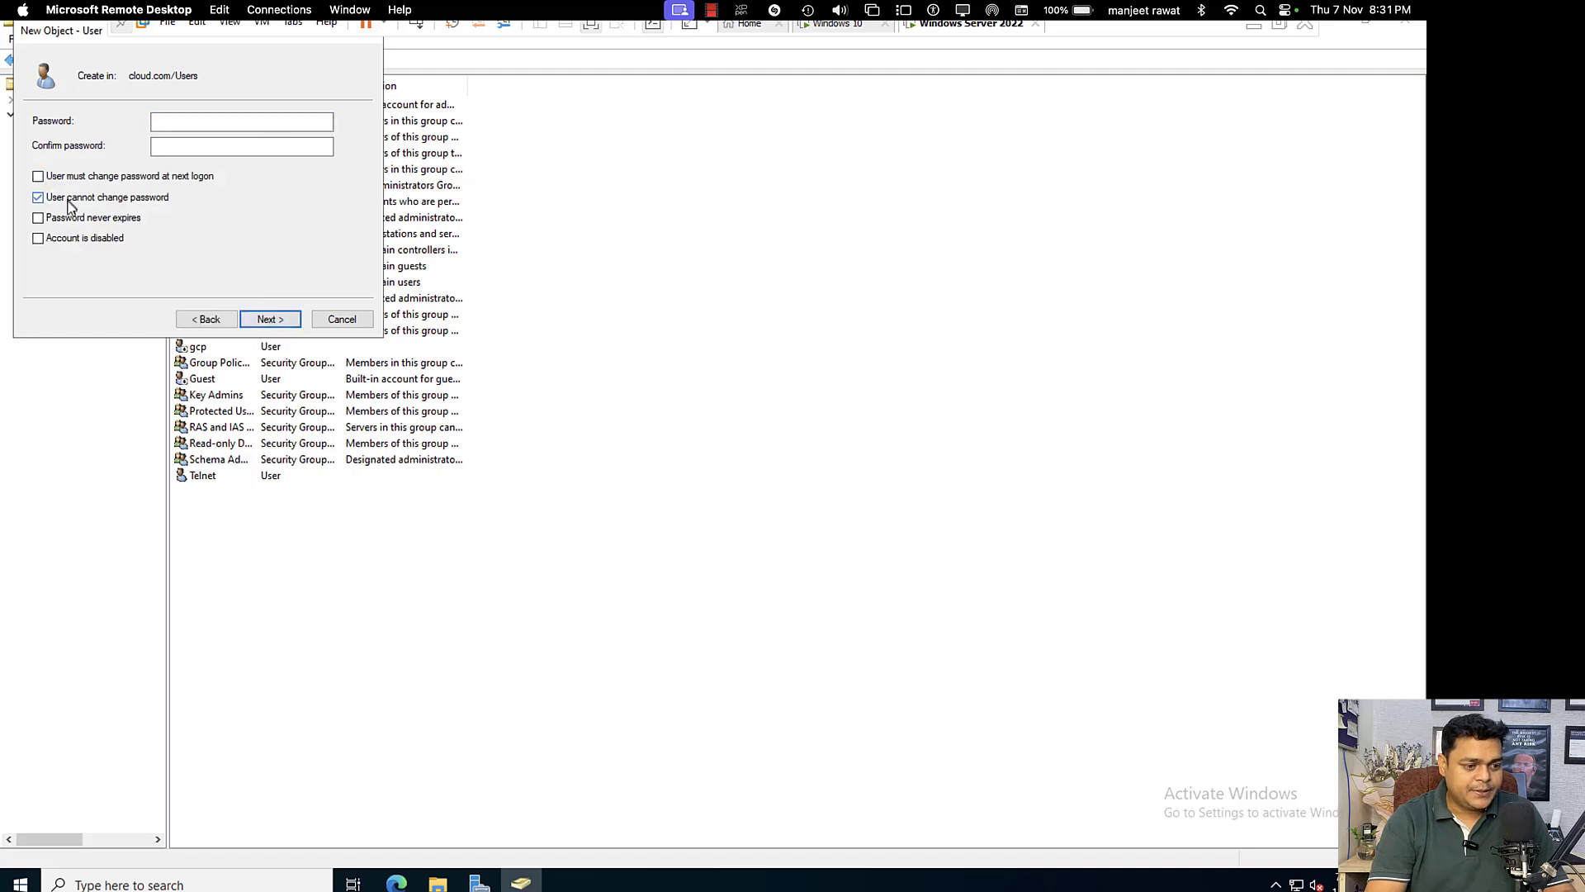
{"action": "left_click", "coordinate": [195, 121]}
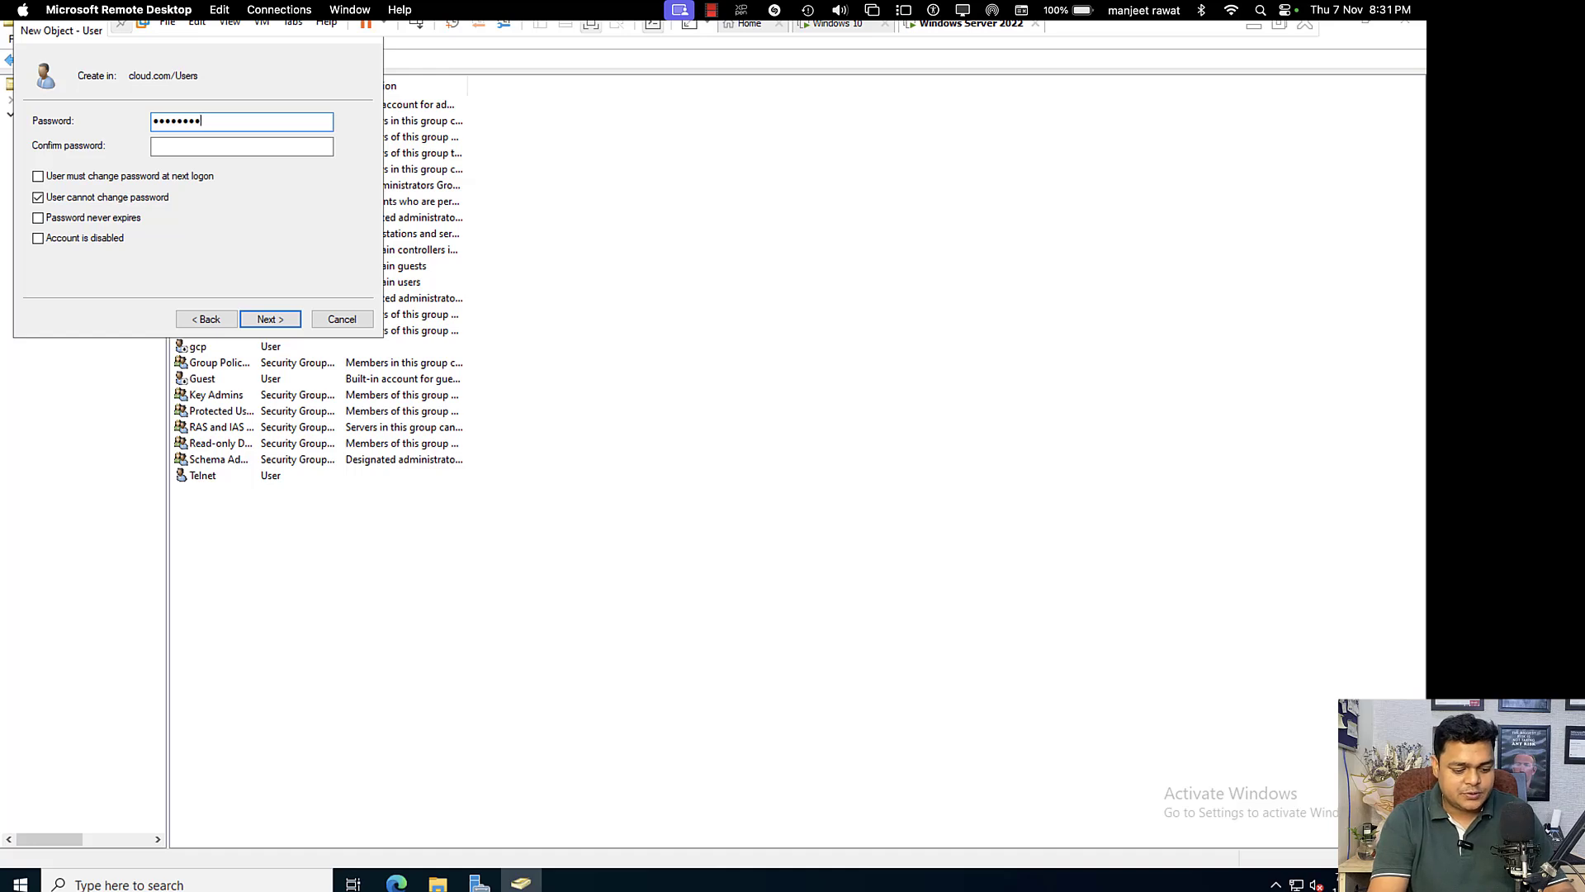
{"action": "key", "text": "Tab"}
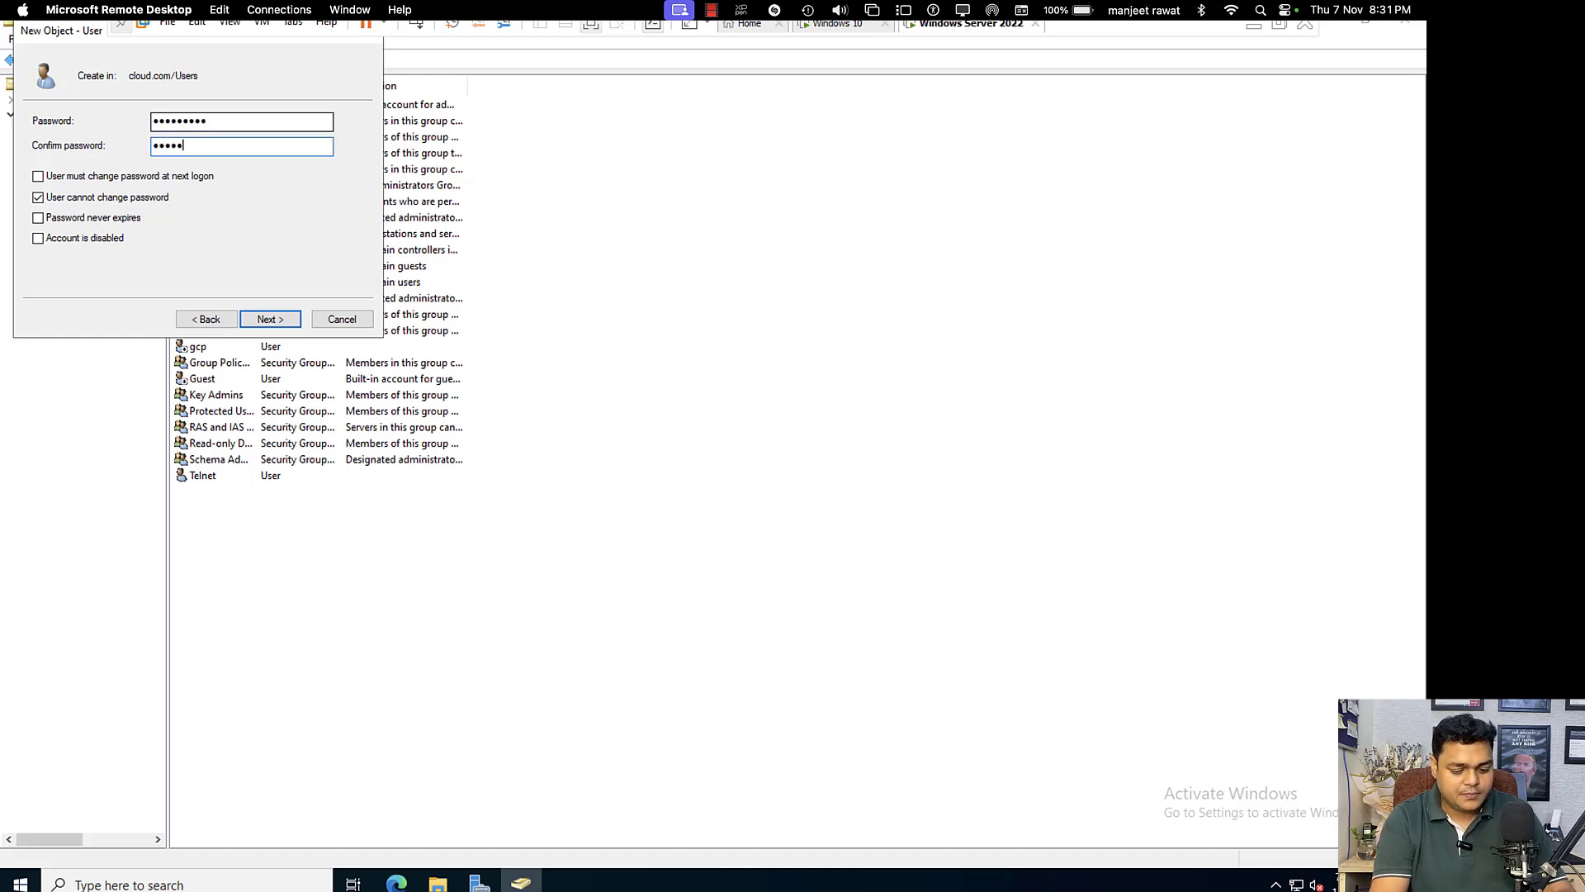
{"action": "key", "text": "Return"}
{"action": "key", "text": "Return"}
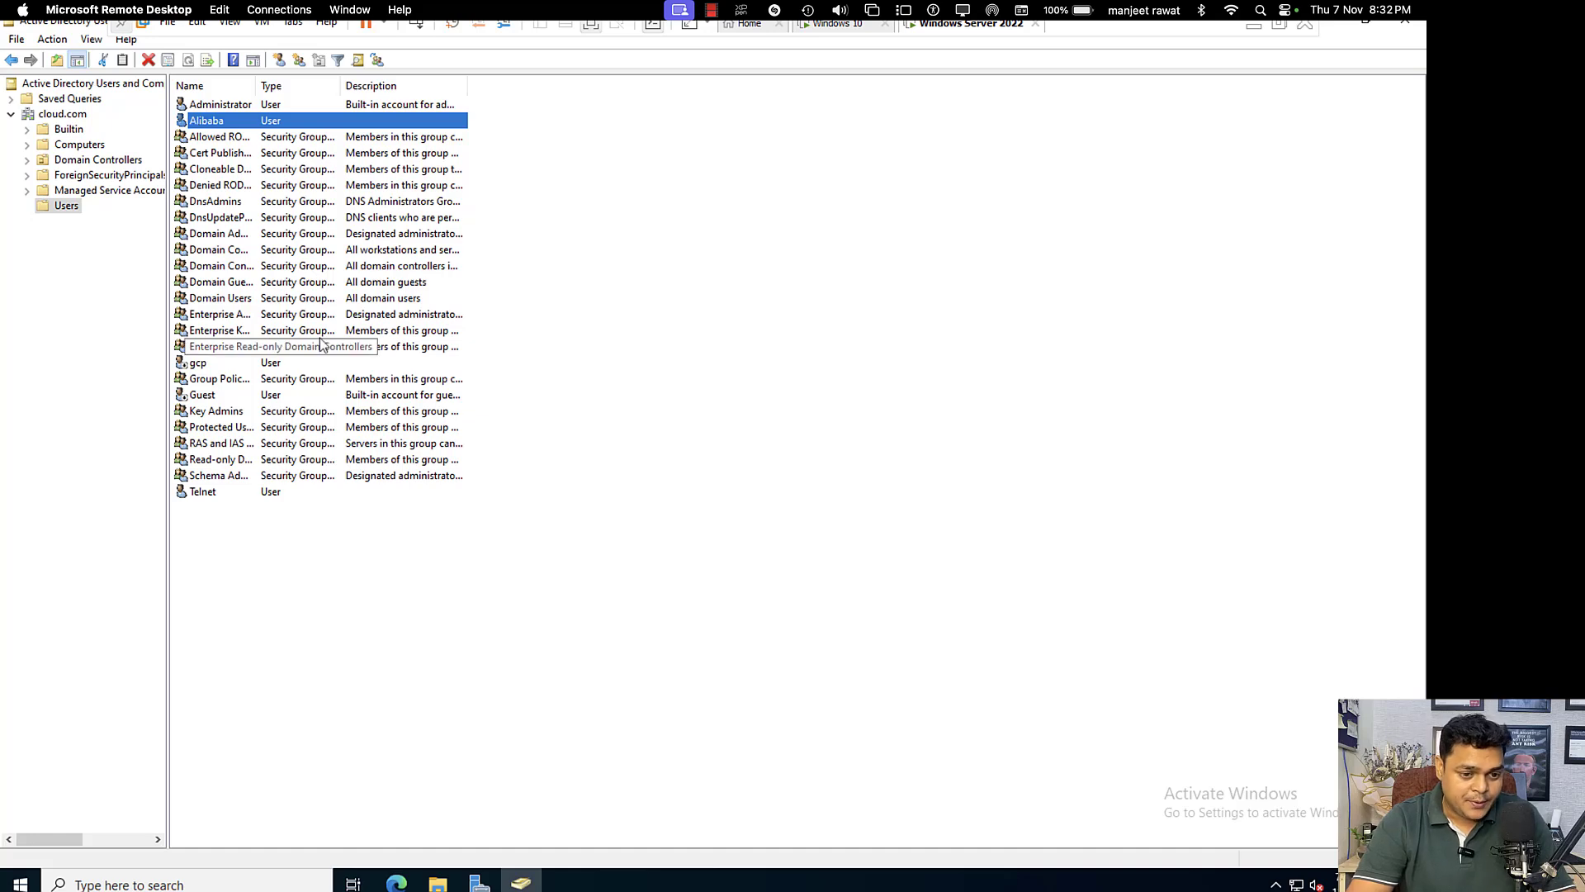
On Windows 10, attempt signing in as Other user 'alibaba' with its password, which fails
{"action": "left_click", "coordinate": [837, 24]}
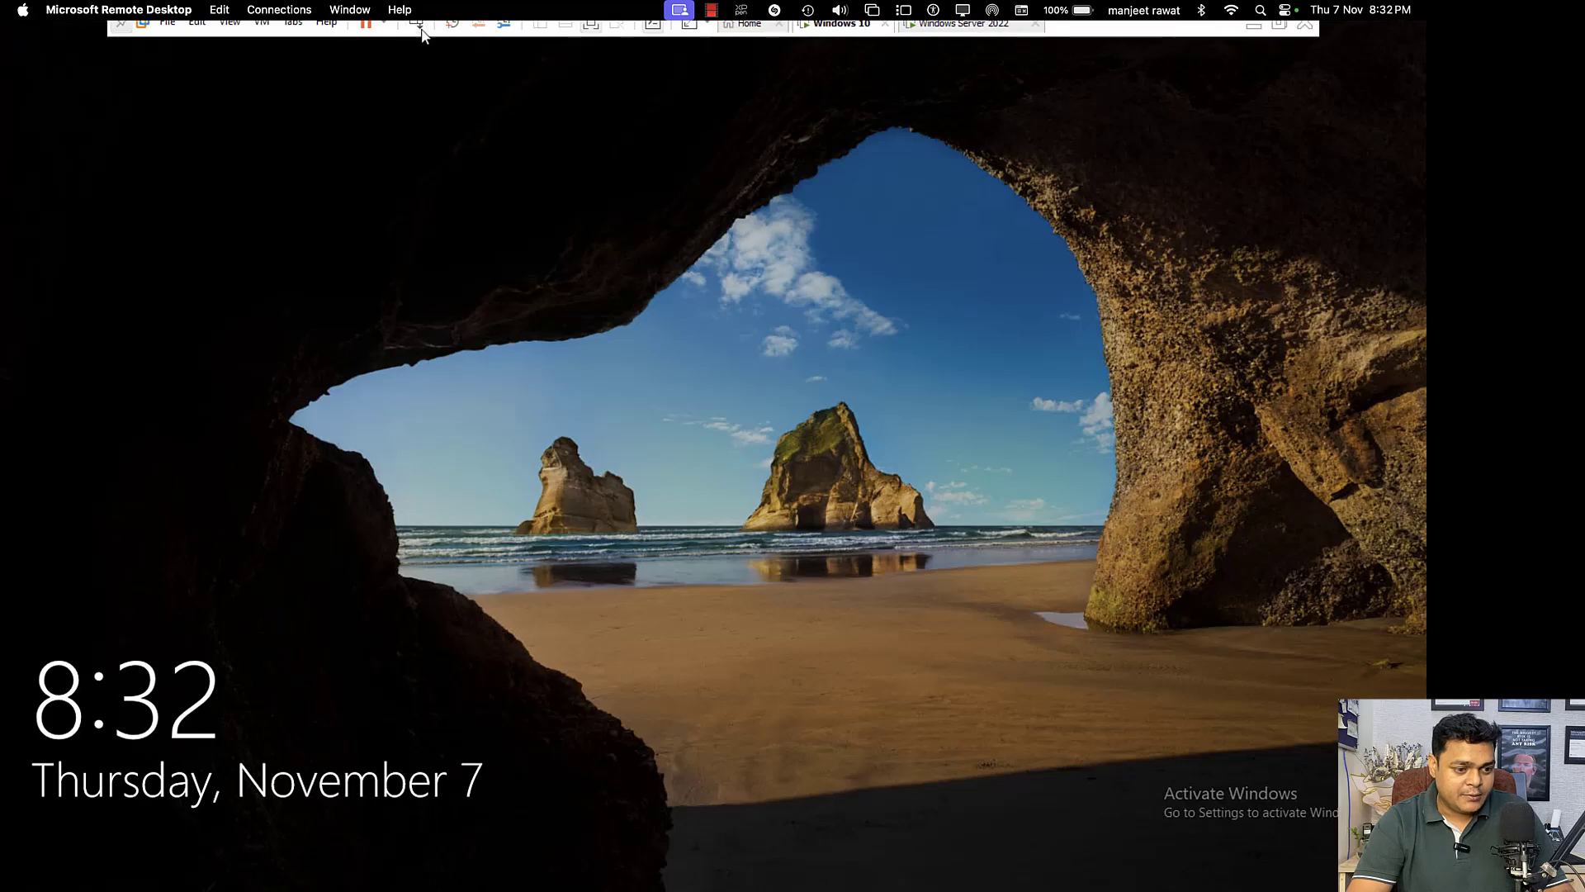
{"action": "left_click", "coordinate": [545, 417]}
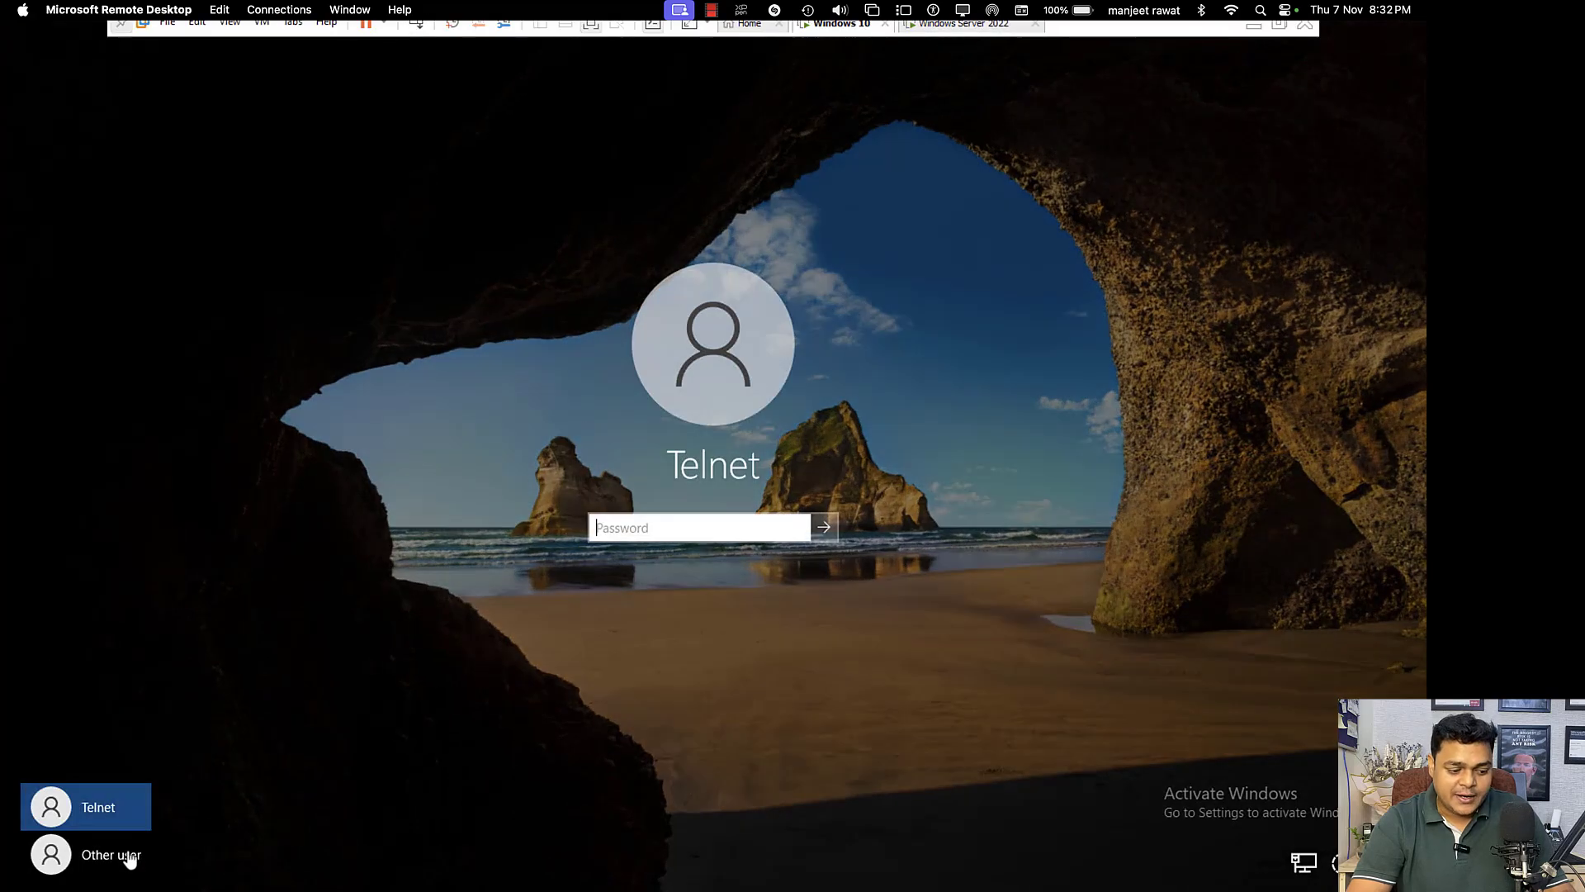
{"action": "left_click", "coordinate": [129, 856]}
{"action": "type", "text": "a"}
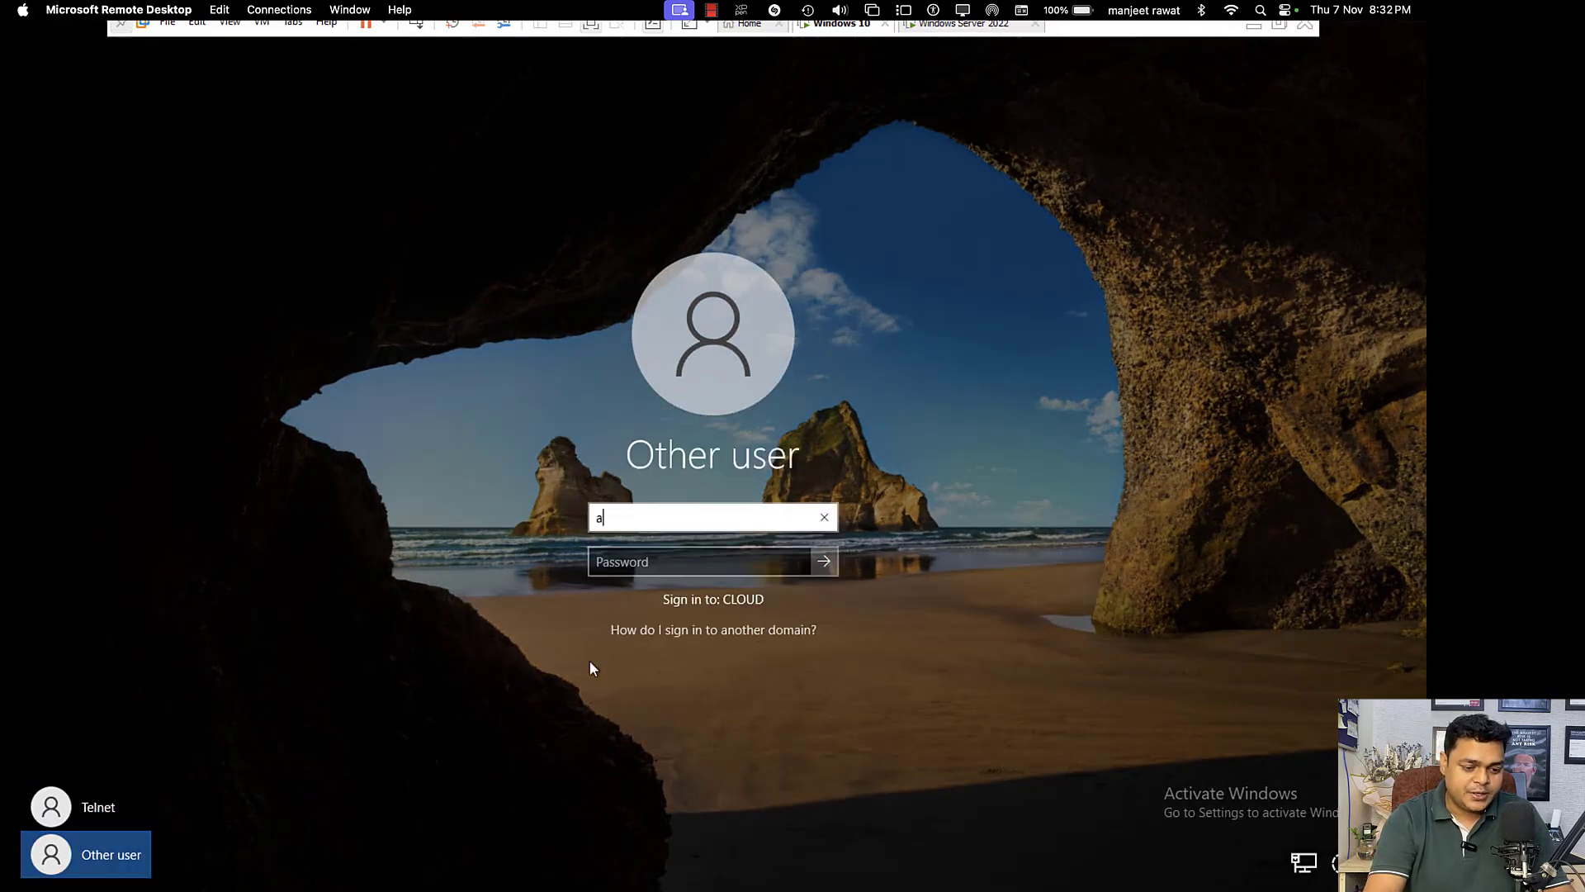
{"action": "type", "text": "libaba"}
{"action": "key", "text": "Tab"}
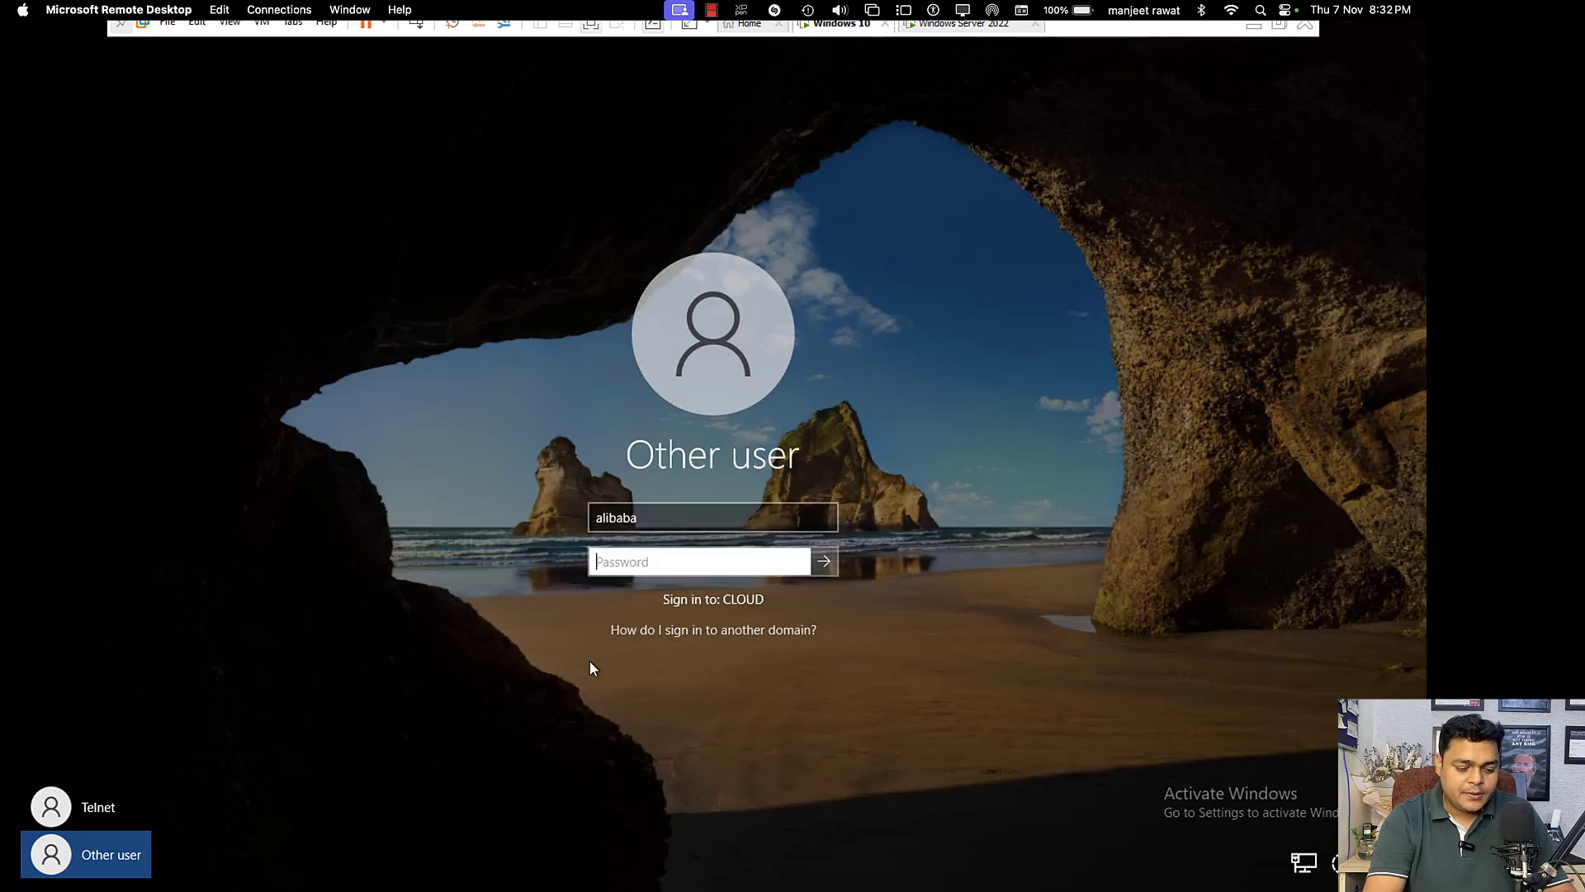
{"action": "type", "text": "•••••••••••"}
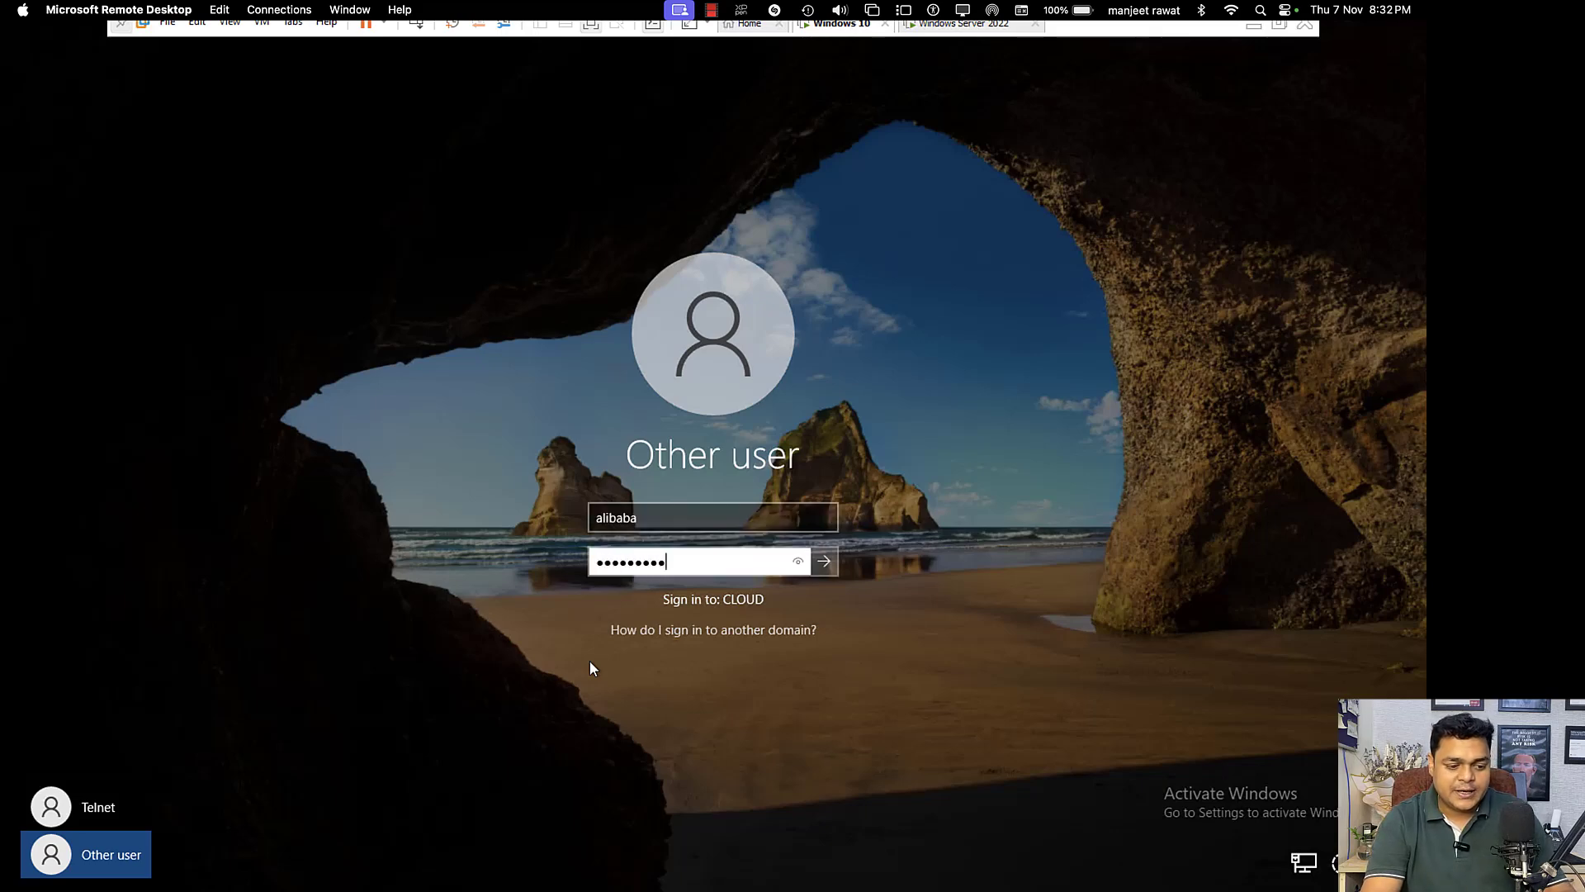
{"action": "key", "text": "Return"}
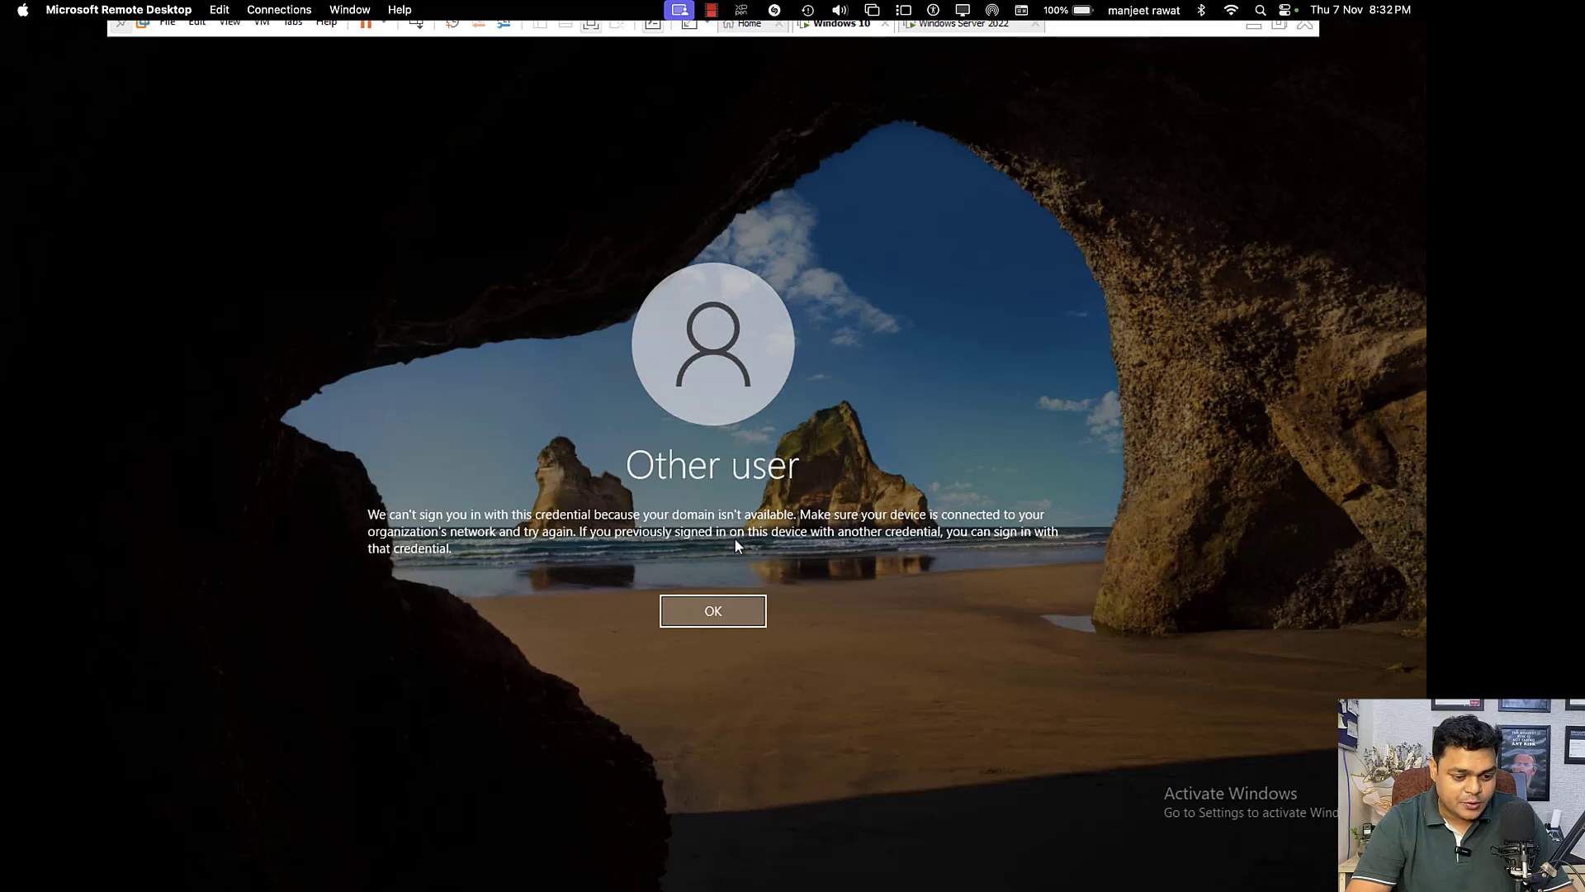
{"action": "left_click", "coordinate": [978, 33]}
Run ncpa.cpl with Win+R, then close the Network Connections window that opened in the wrong place
{"action": "key", "text": "super+r"}
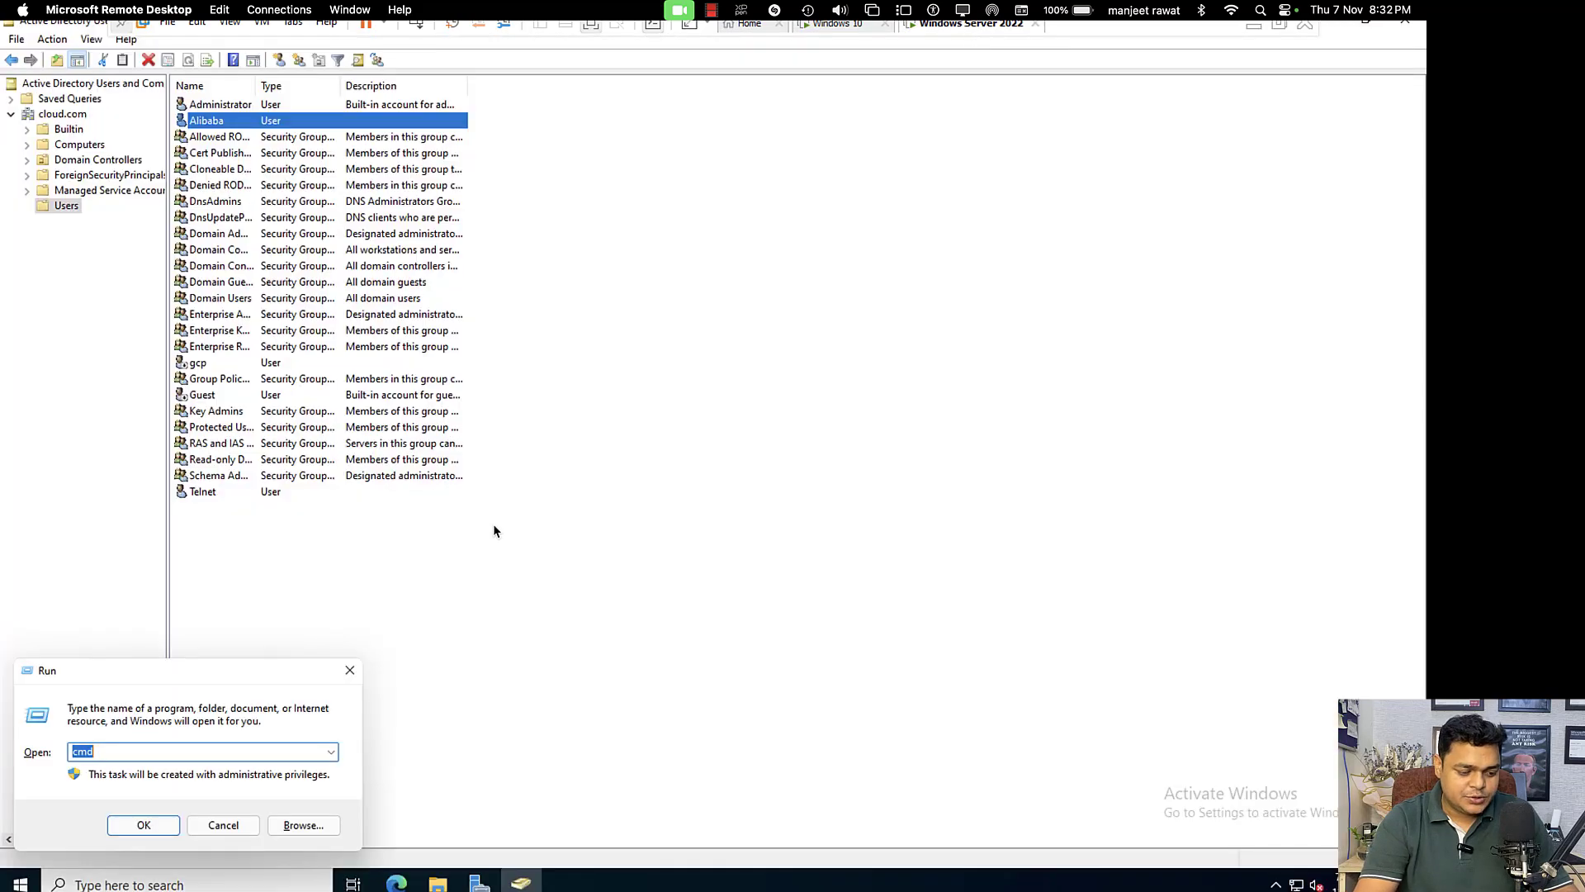
{"action": "type", "text": "nc"}
{"action": "key", "text": "Down"}
{"action": "key", "text": "Return"}
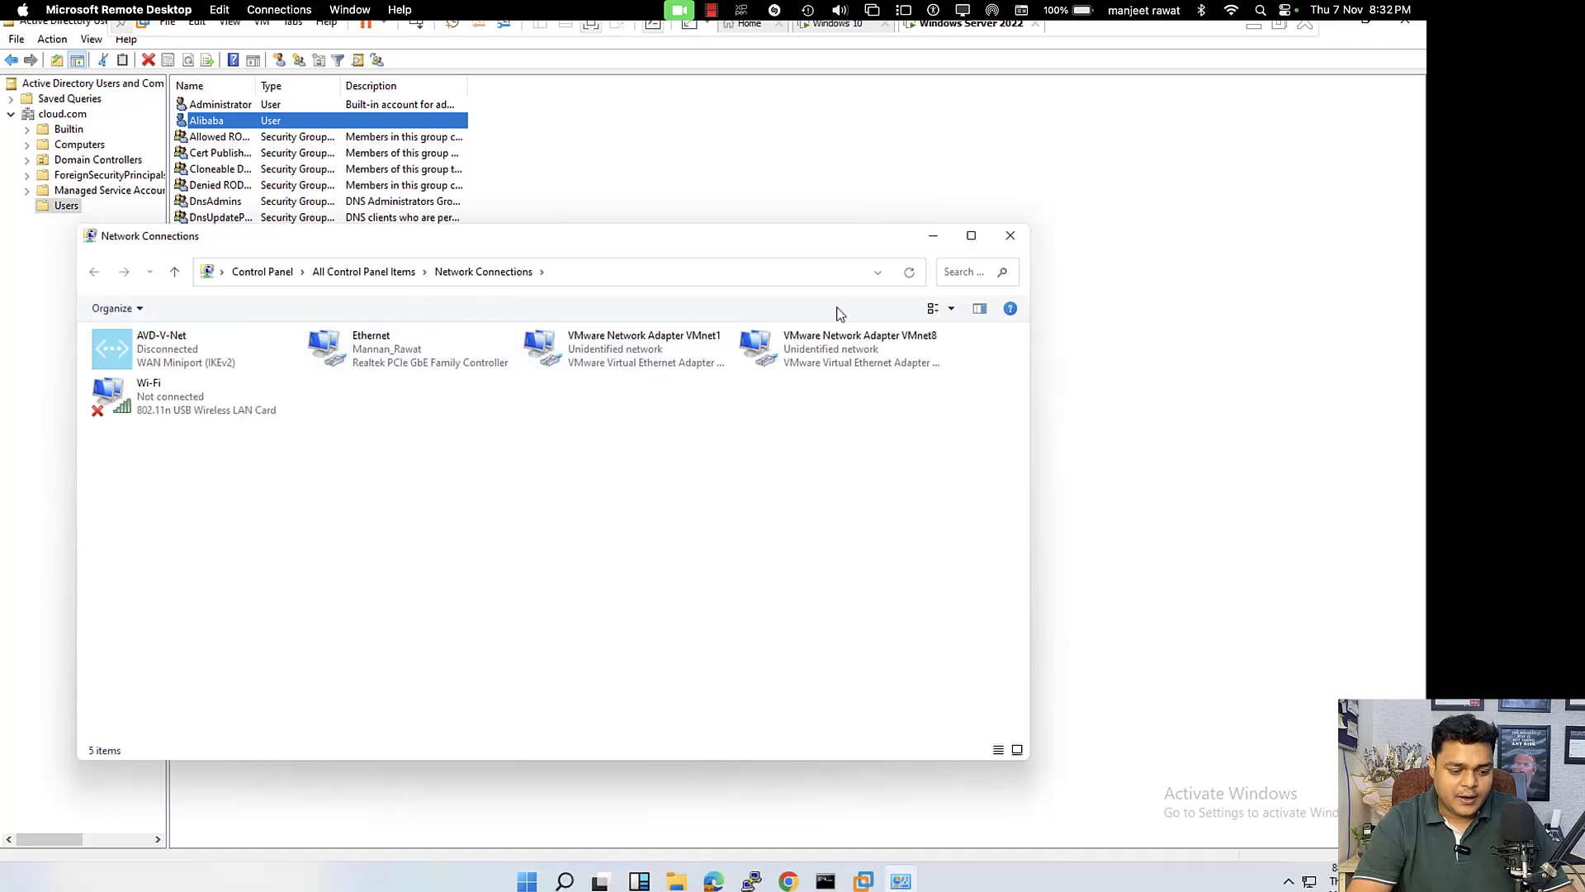
{"action": "left_click", "coordinate": [1010, 236]}
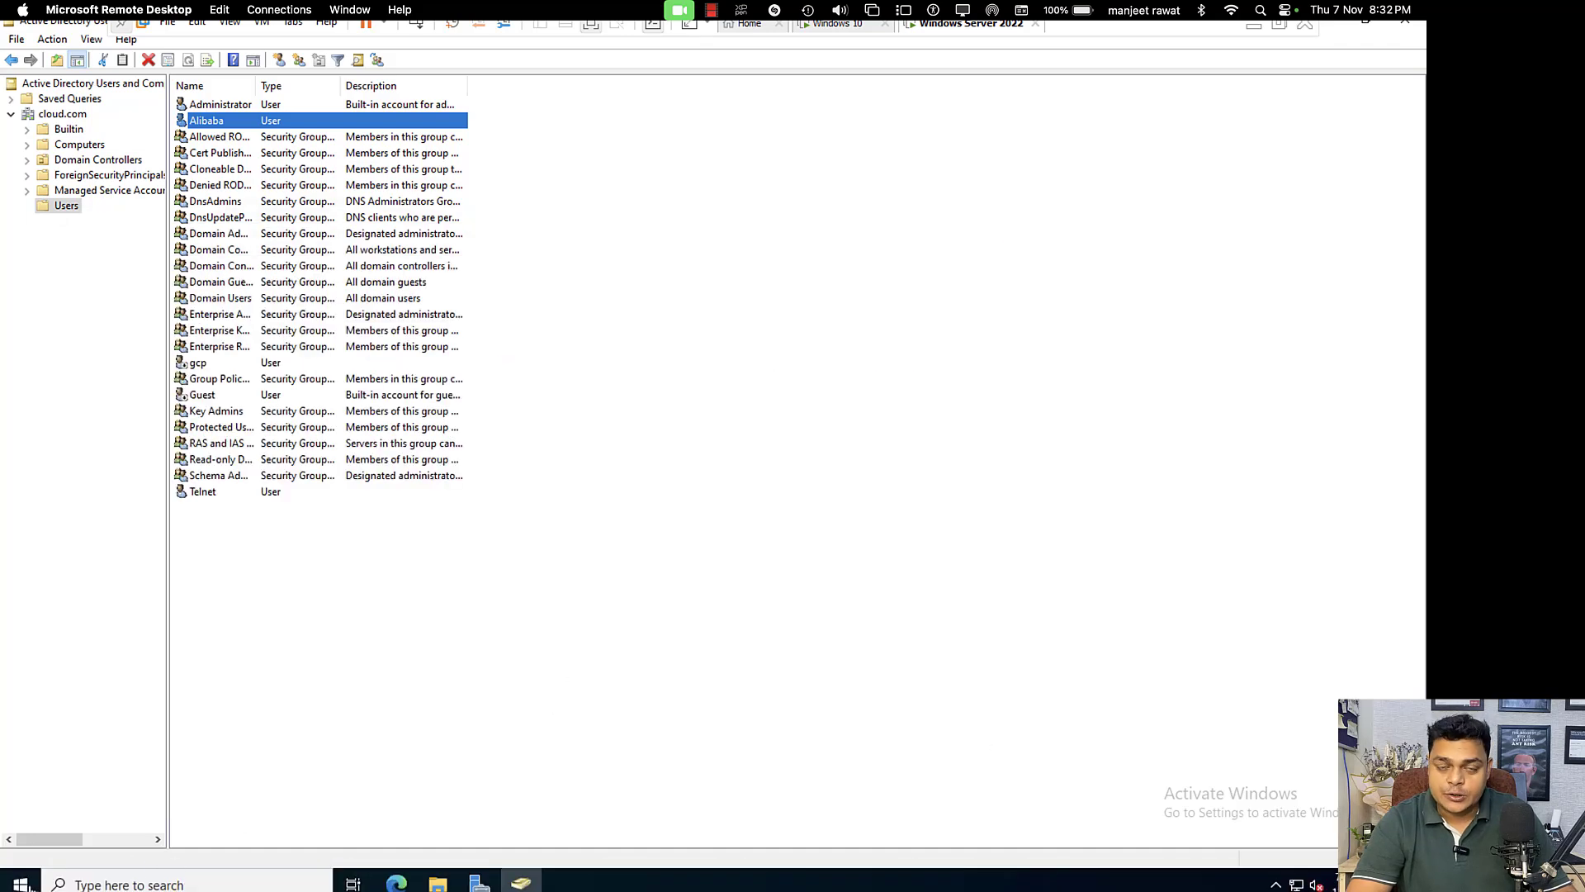
Use Run from the Start quick-links menu to run ncpa.cpl on the server
{"action": "right_click", "coordinate": [21, 885]}
{"action": "left_click", "coordinate": [91, 808]}
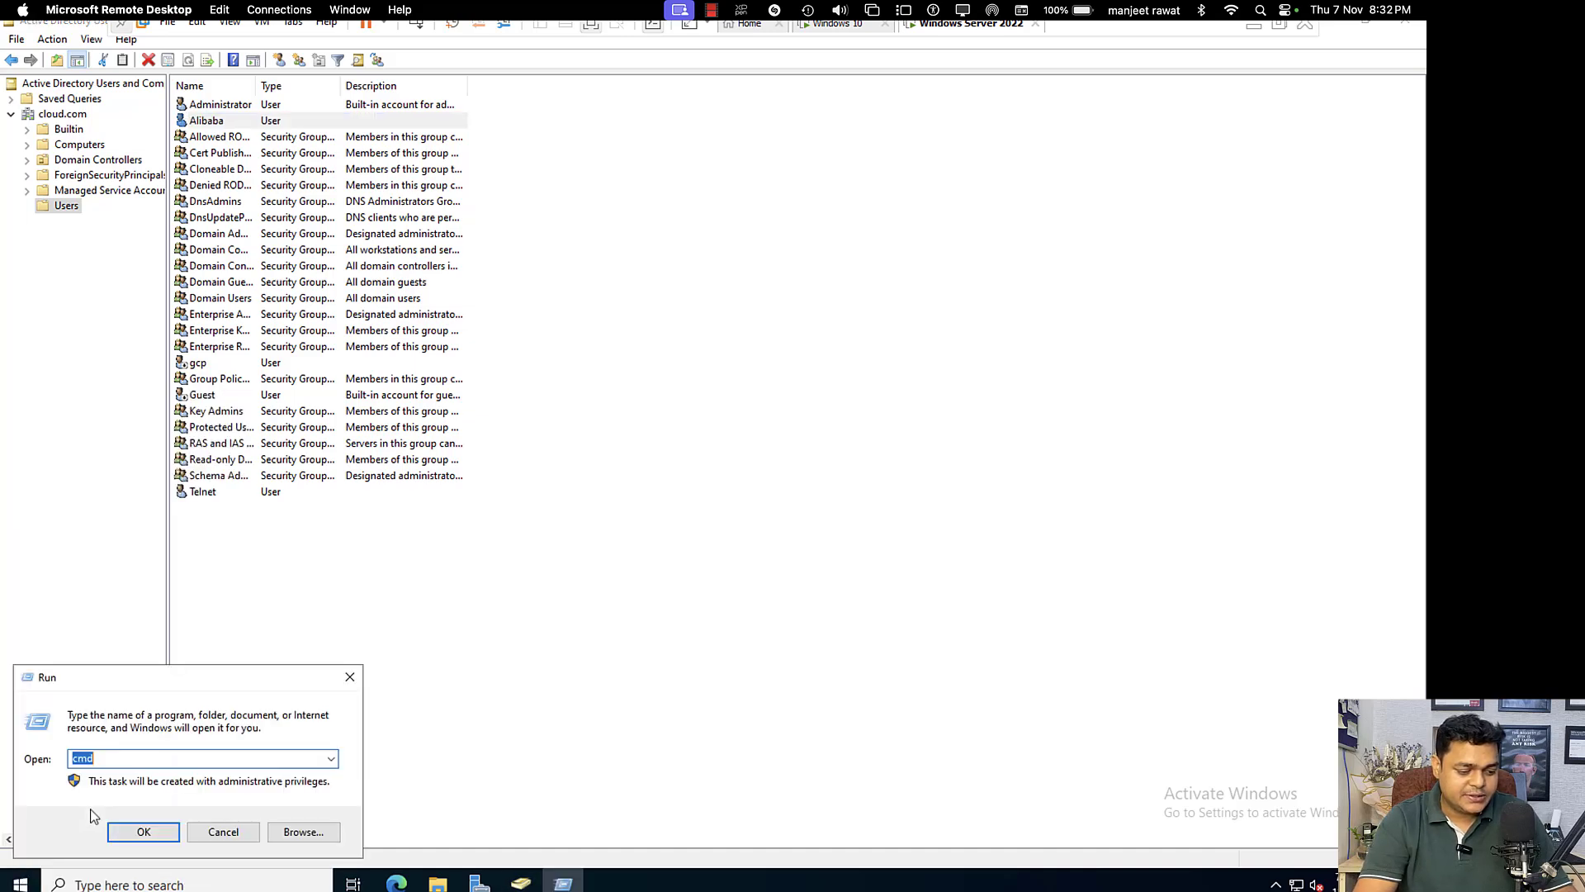
{"action": "type", "text": "nc"}
{"action": "key", "text": "Down"}
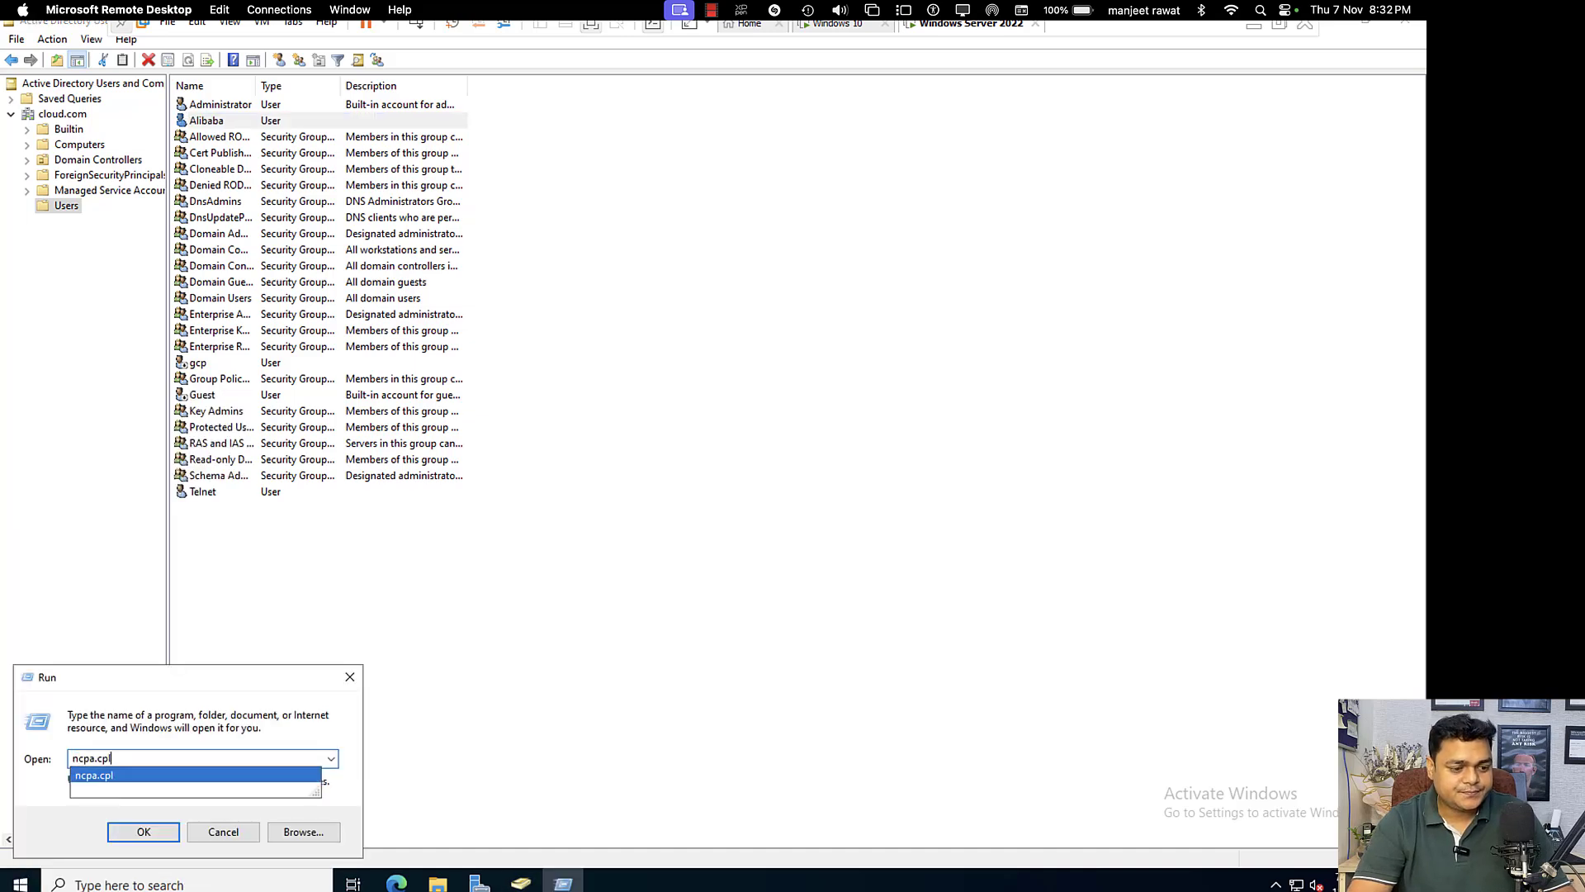
{"action": "key", "text": "Return"}
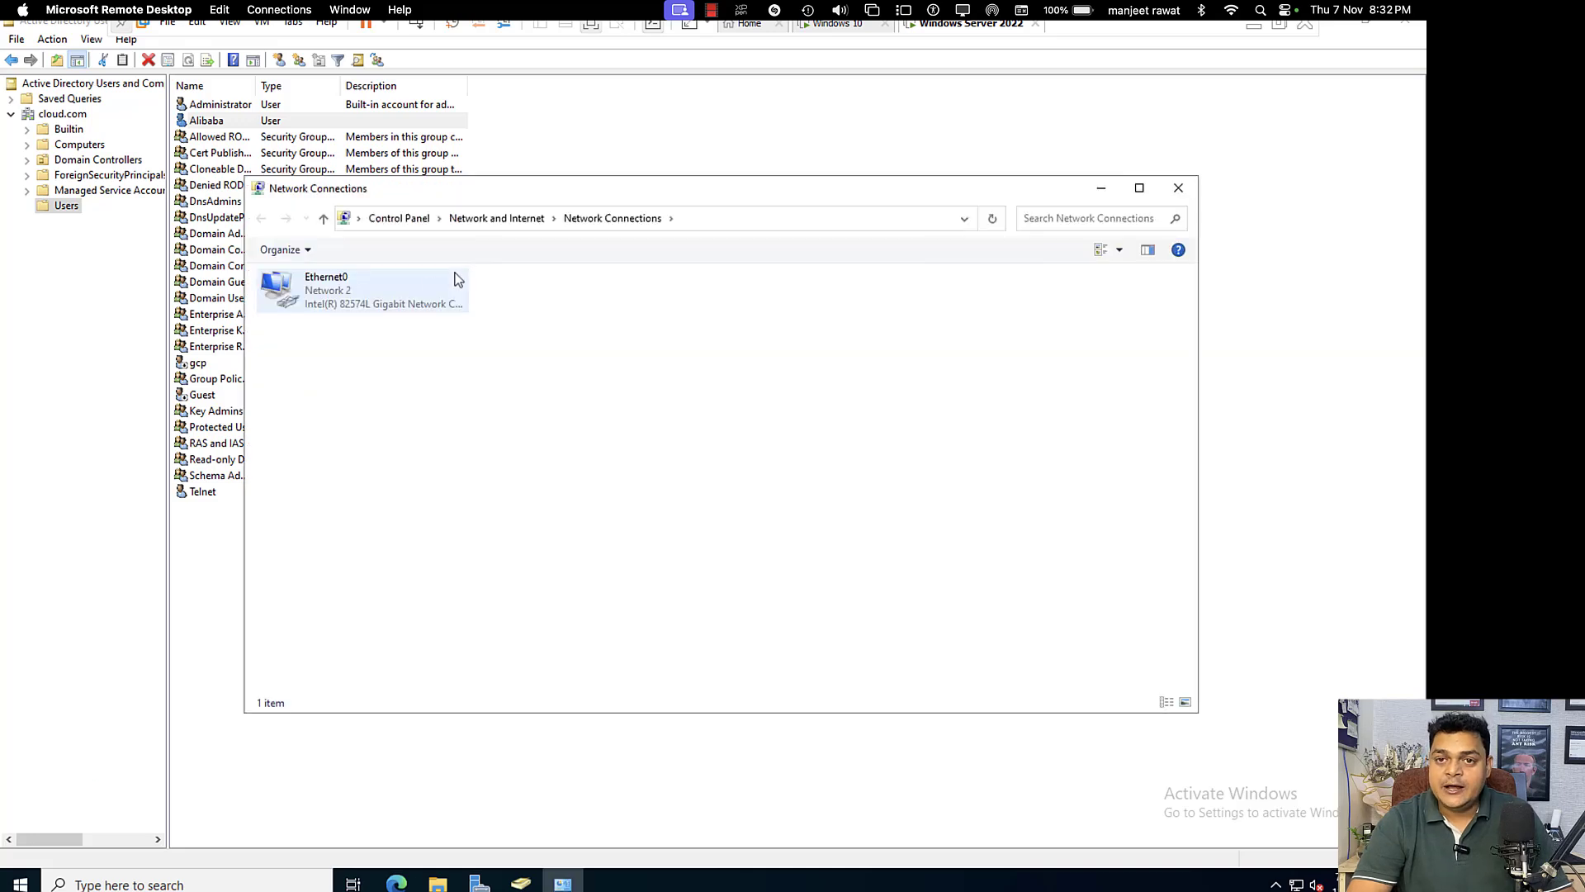
Inspect Ethernet0's IPv4 settings in its properties and close them without changes
{"action": "right_click", "coordinate": [362, 305]}
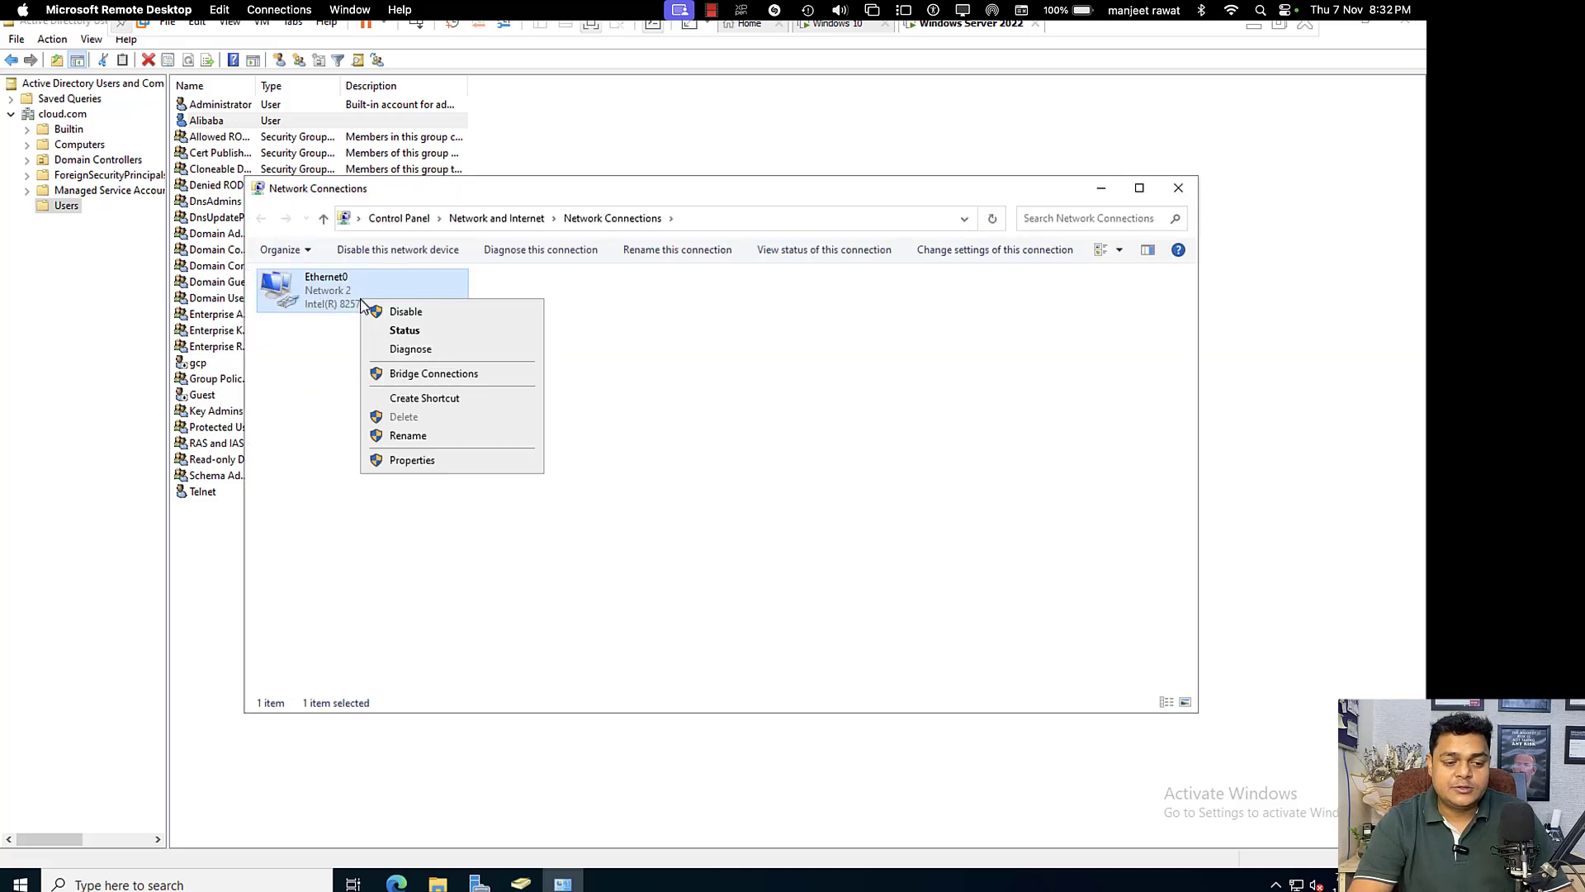
{"action": "left_click", "coordinate": [440, 460]}
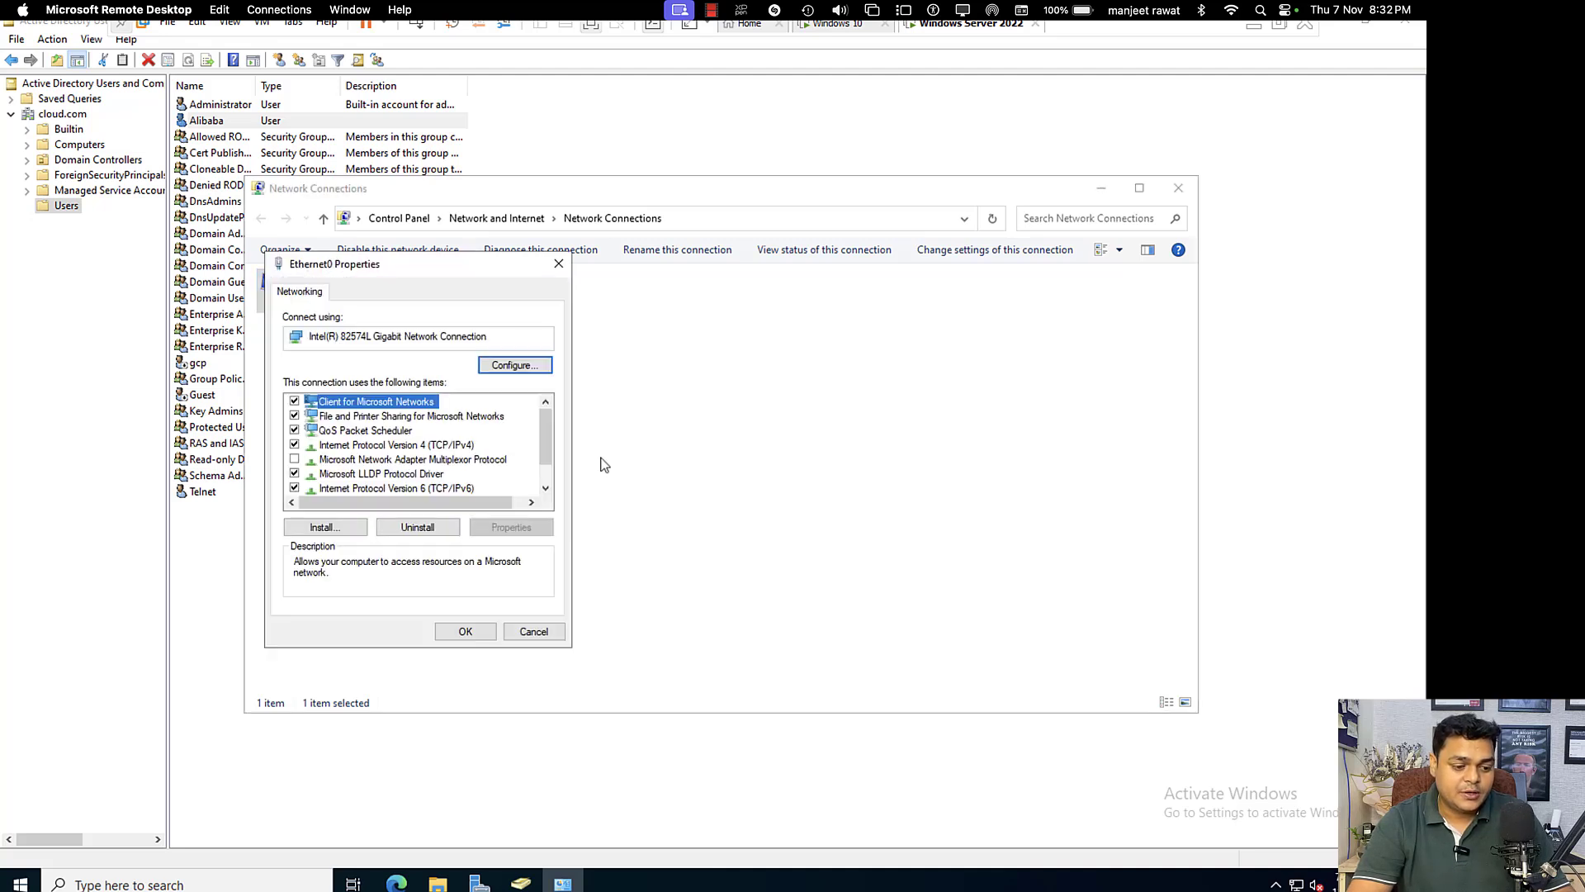
{"action": "double_click", "coordinate": [464, 445]}
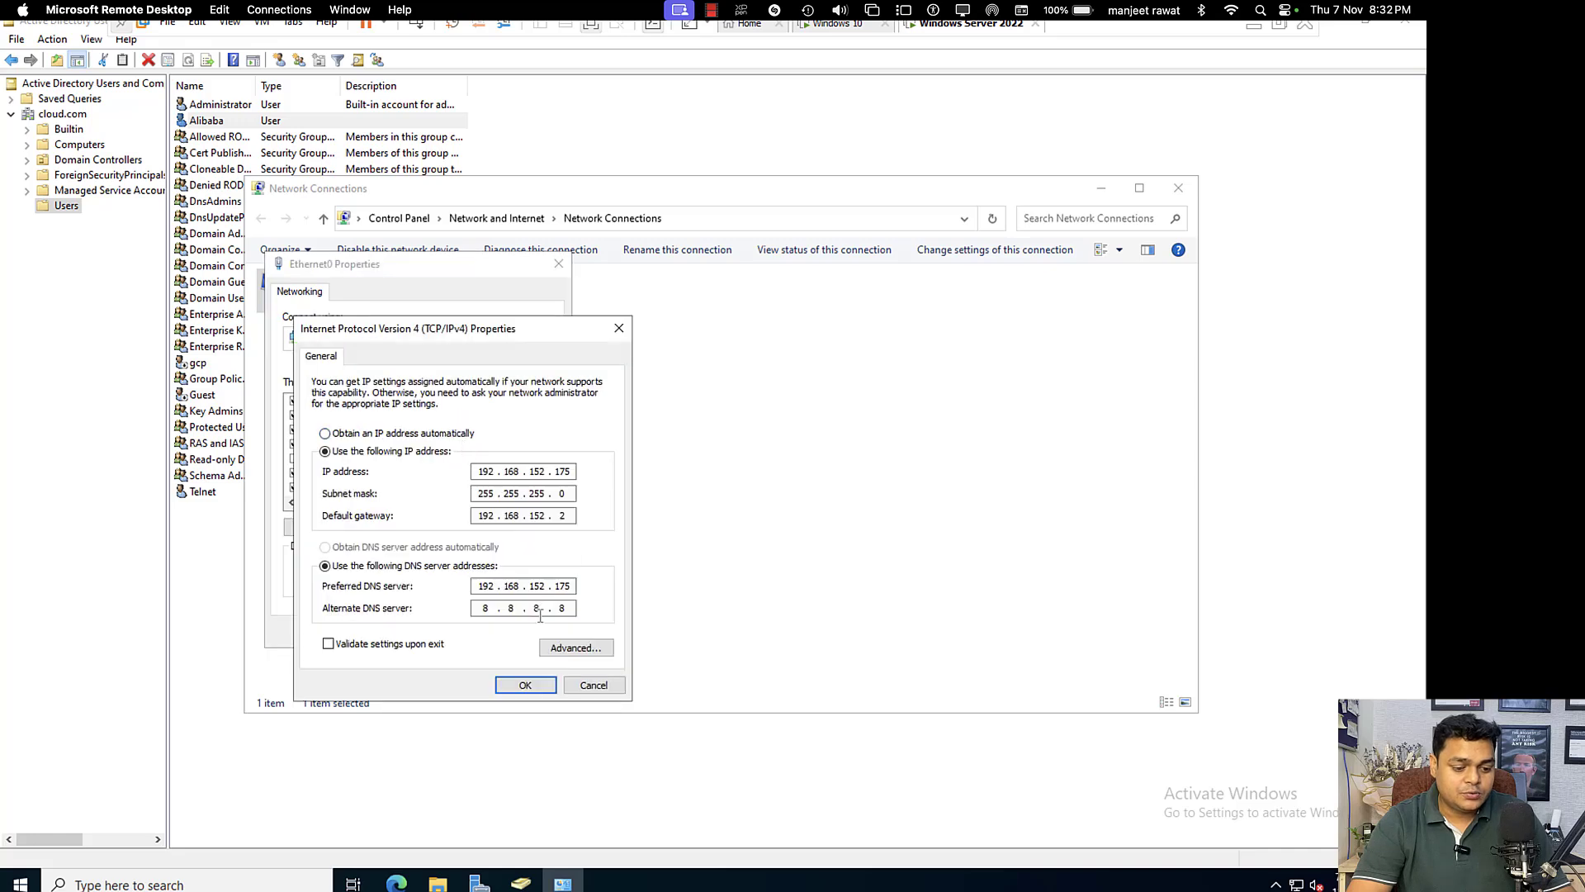
{"action": "left_click", "coordinate": [584, 685]}
{"action": "left_click", "coordinate": [536, 634]}
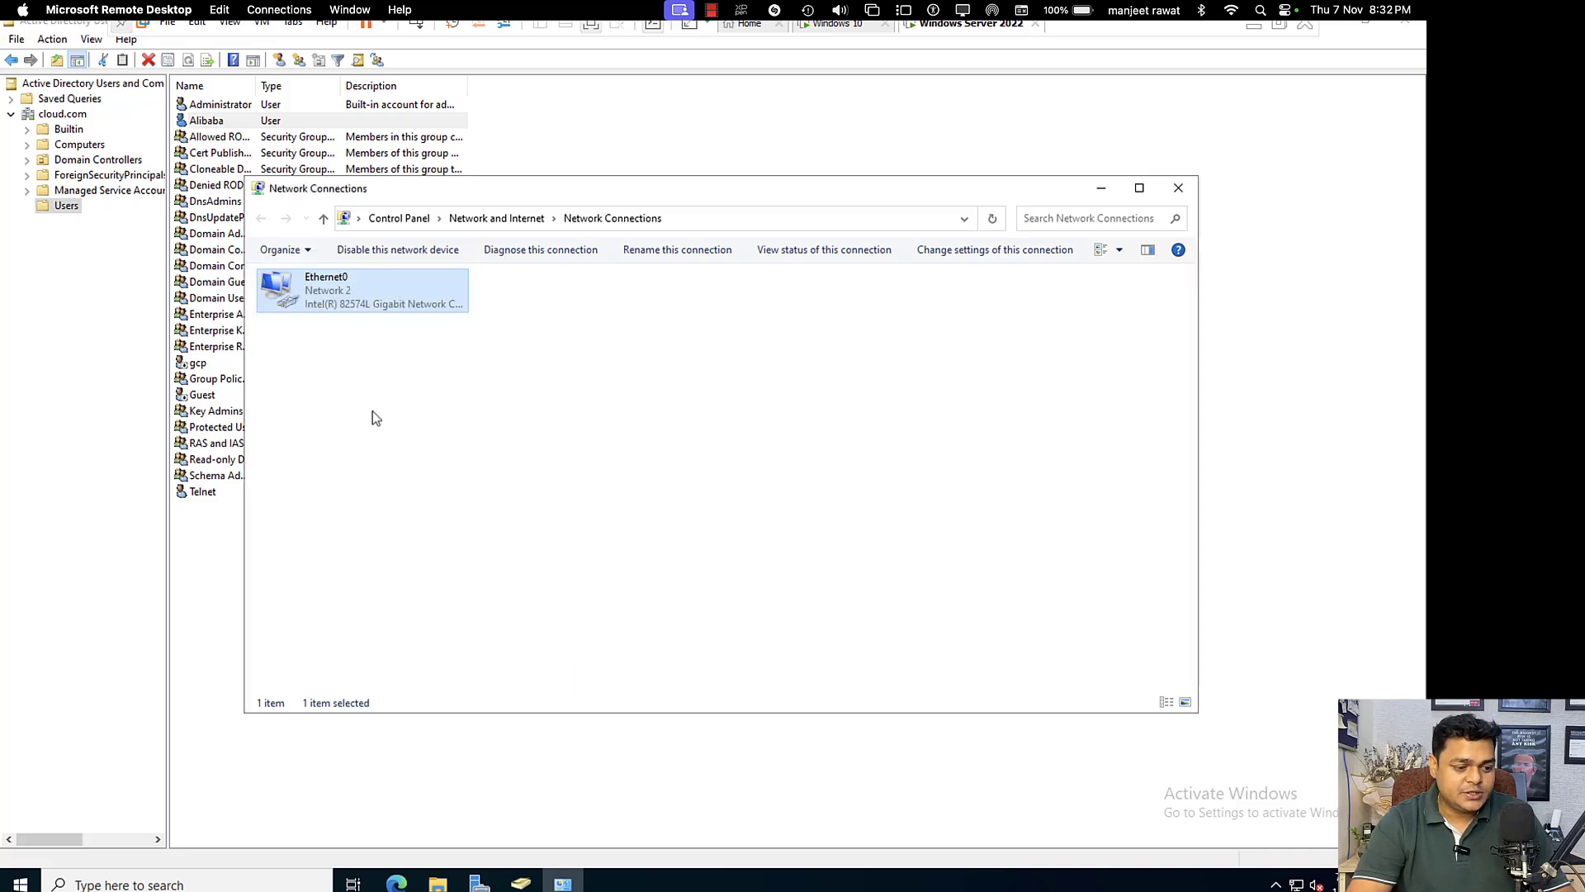
Disable and re-enable the Ethernet0 adapter so it reconnects to cloud.com
{"action": "right_click", "coordinate": [321, 282]}
{"action": "left_click", "coordinate": [340, 290]}
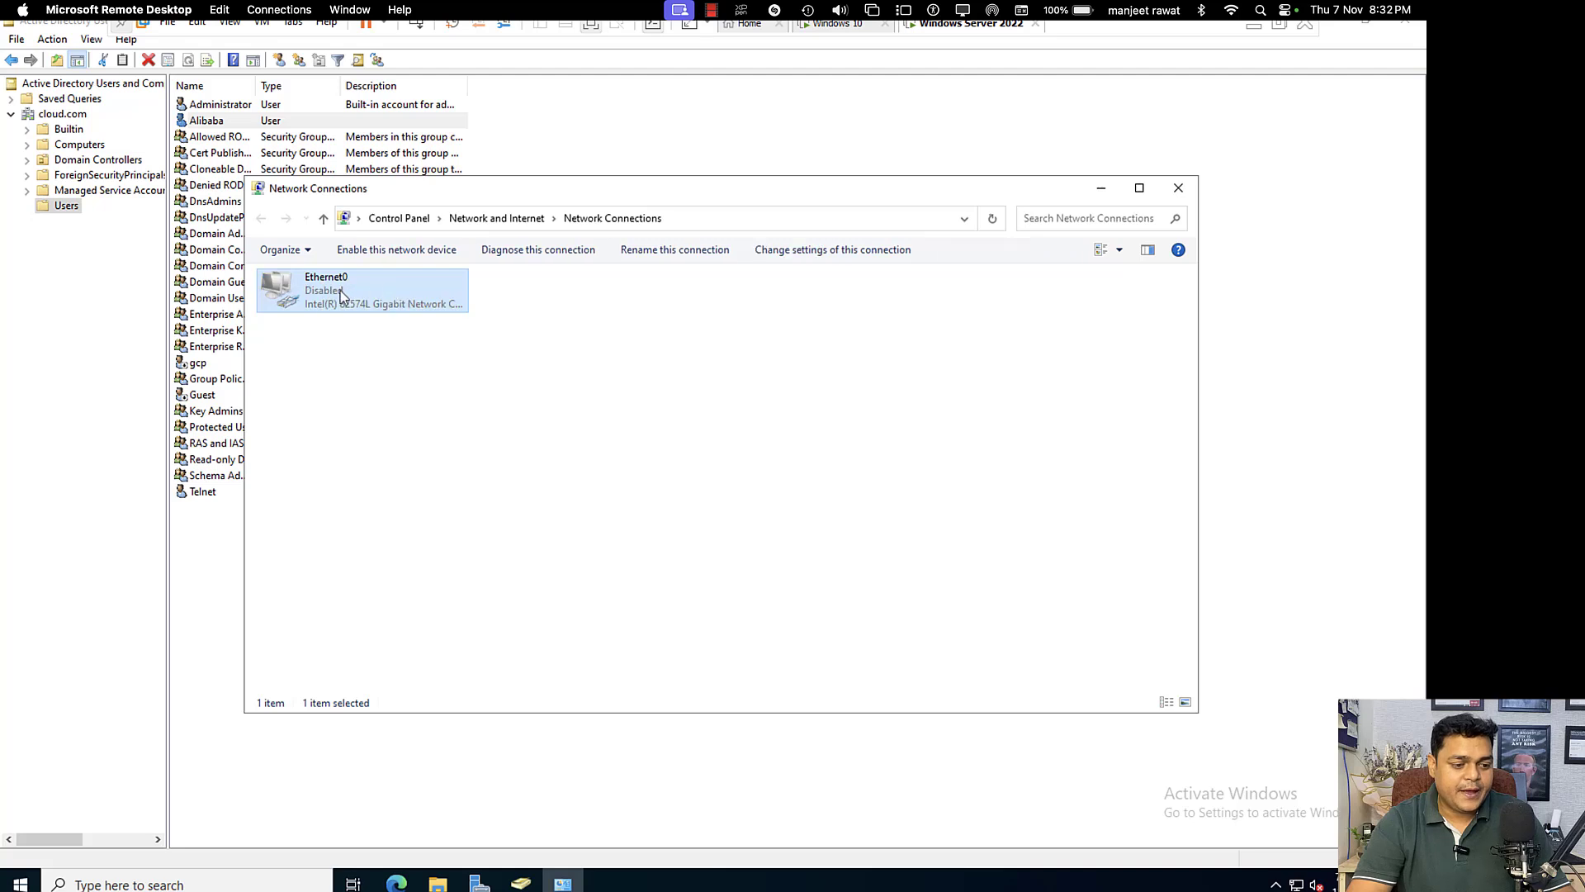
{"action": "right_click", "coordinate": [340, 291]}
{"action": "left_click", "coordinate": [385, 300]}
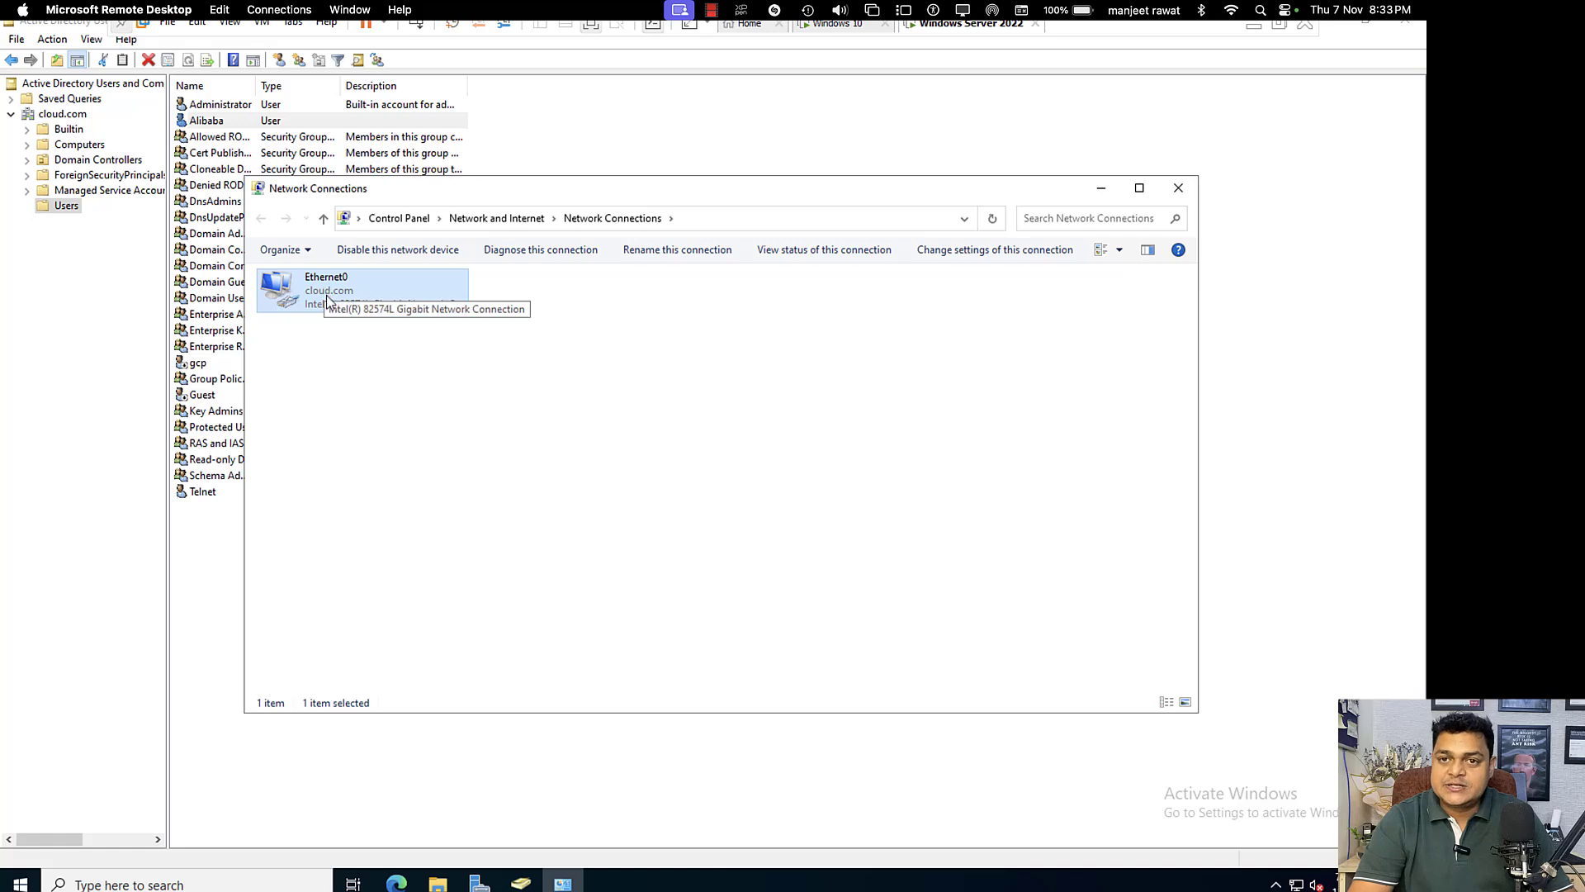
Close Network Connections, dismiss the domain error on Windows 10, and sign in again as alibaba
{"action": "left_click", "coordinate": [1179, 189]}
{"action": "left_click", "coordinate": [834, 25]}
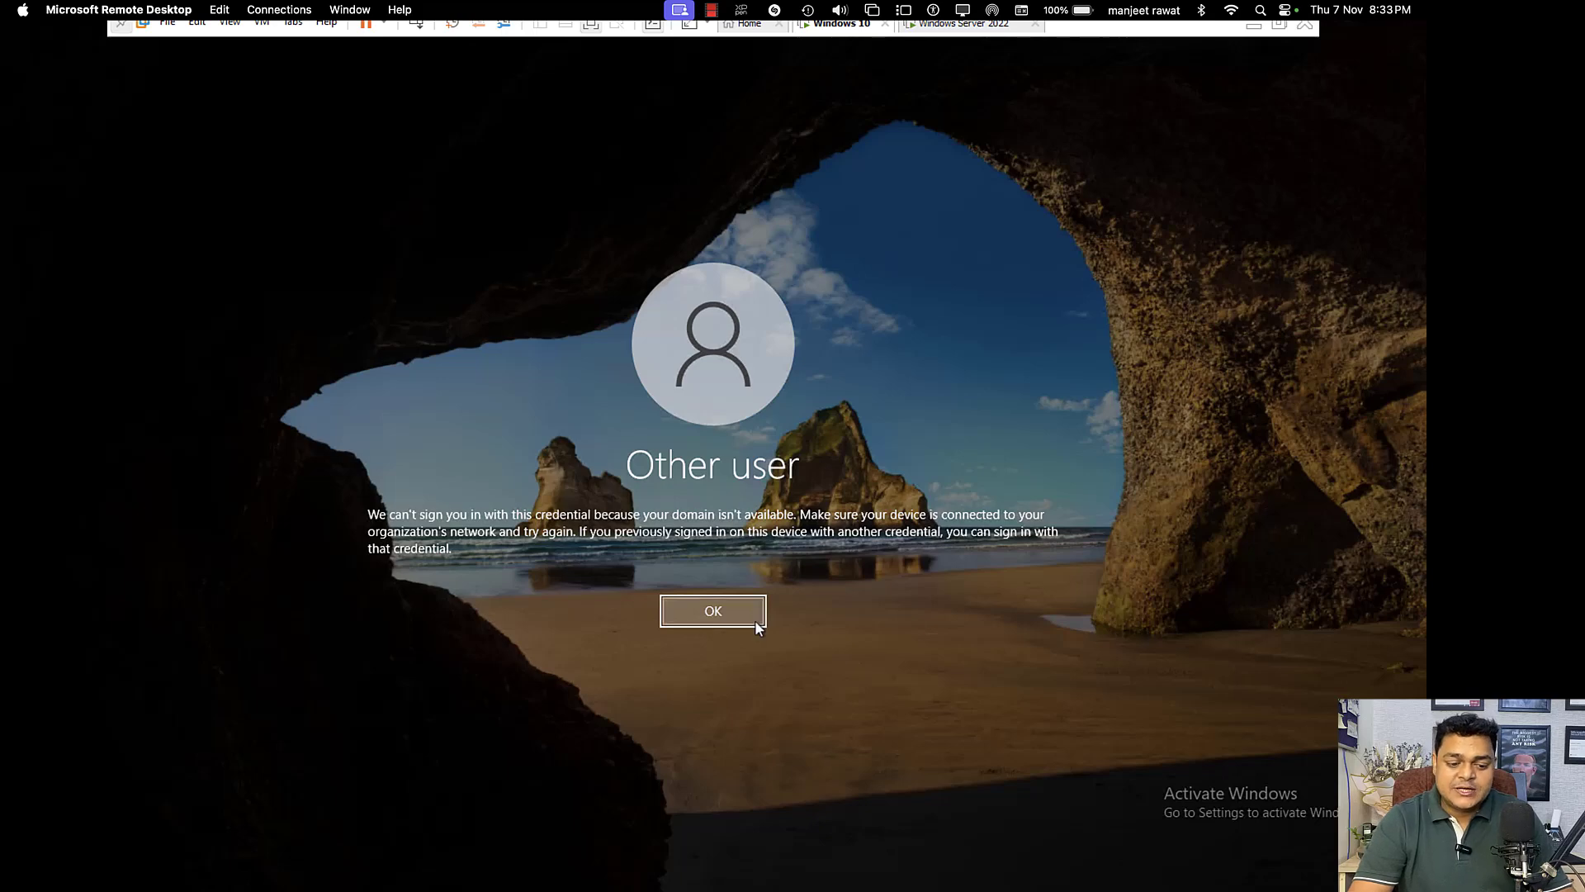
{"action": "left_click", "coordinate": [718, 615]}
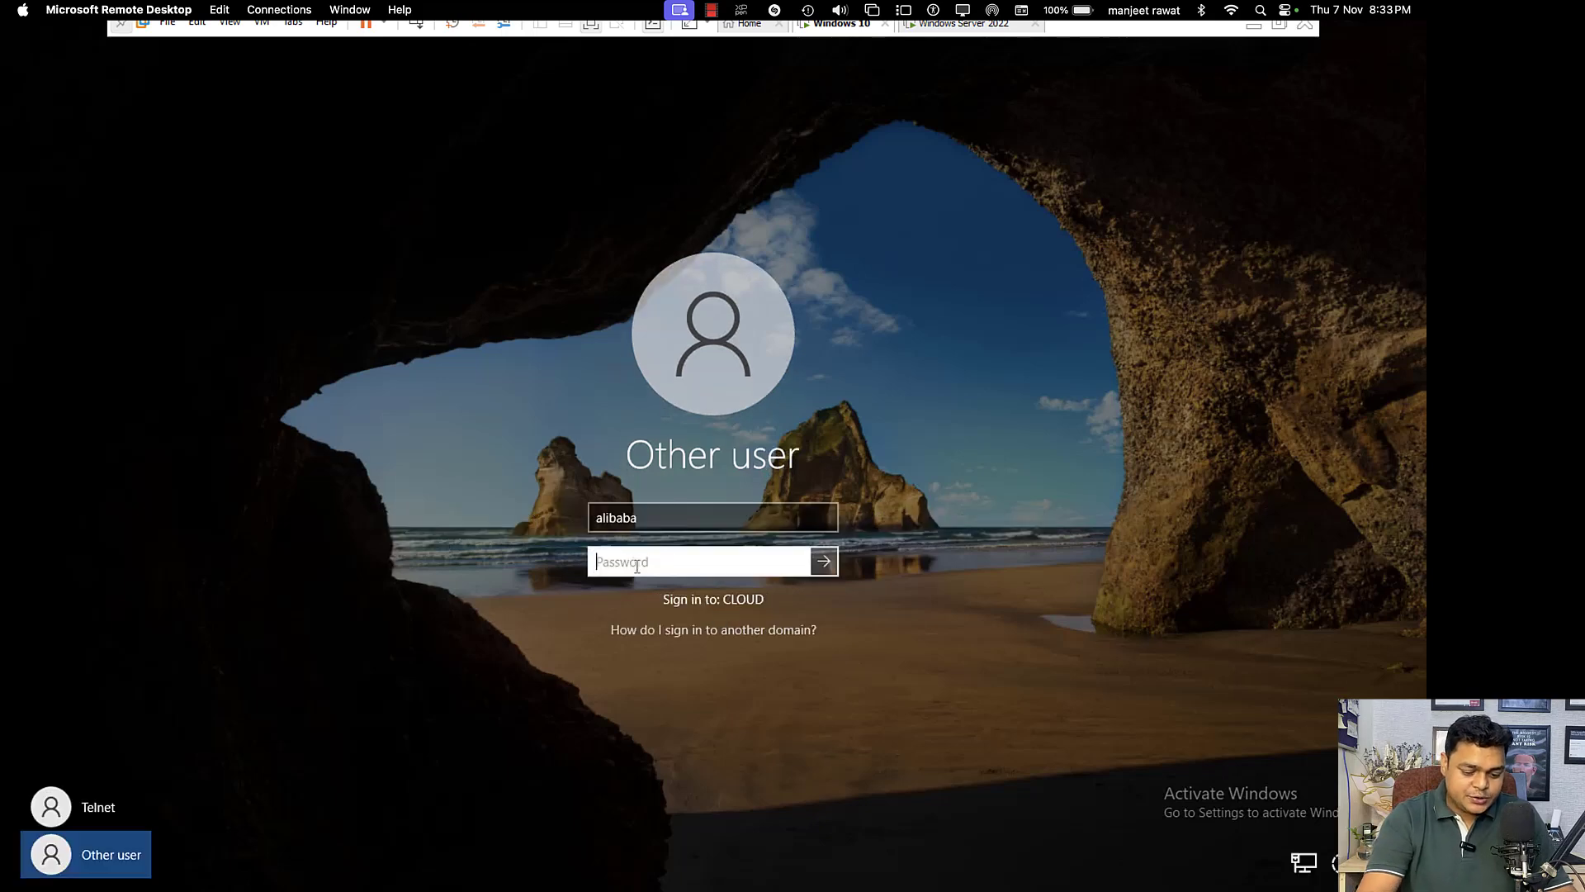
{"action": "type", "text": "••"}
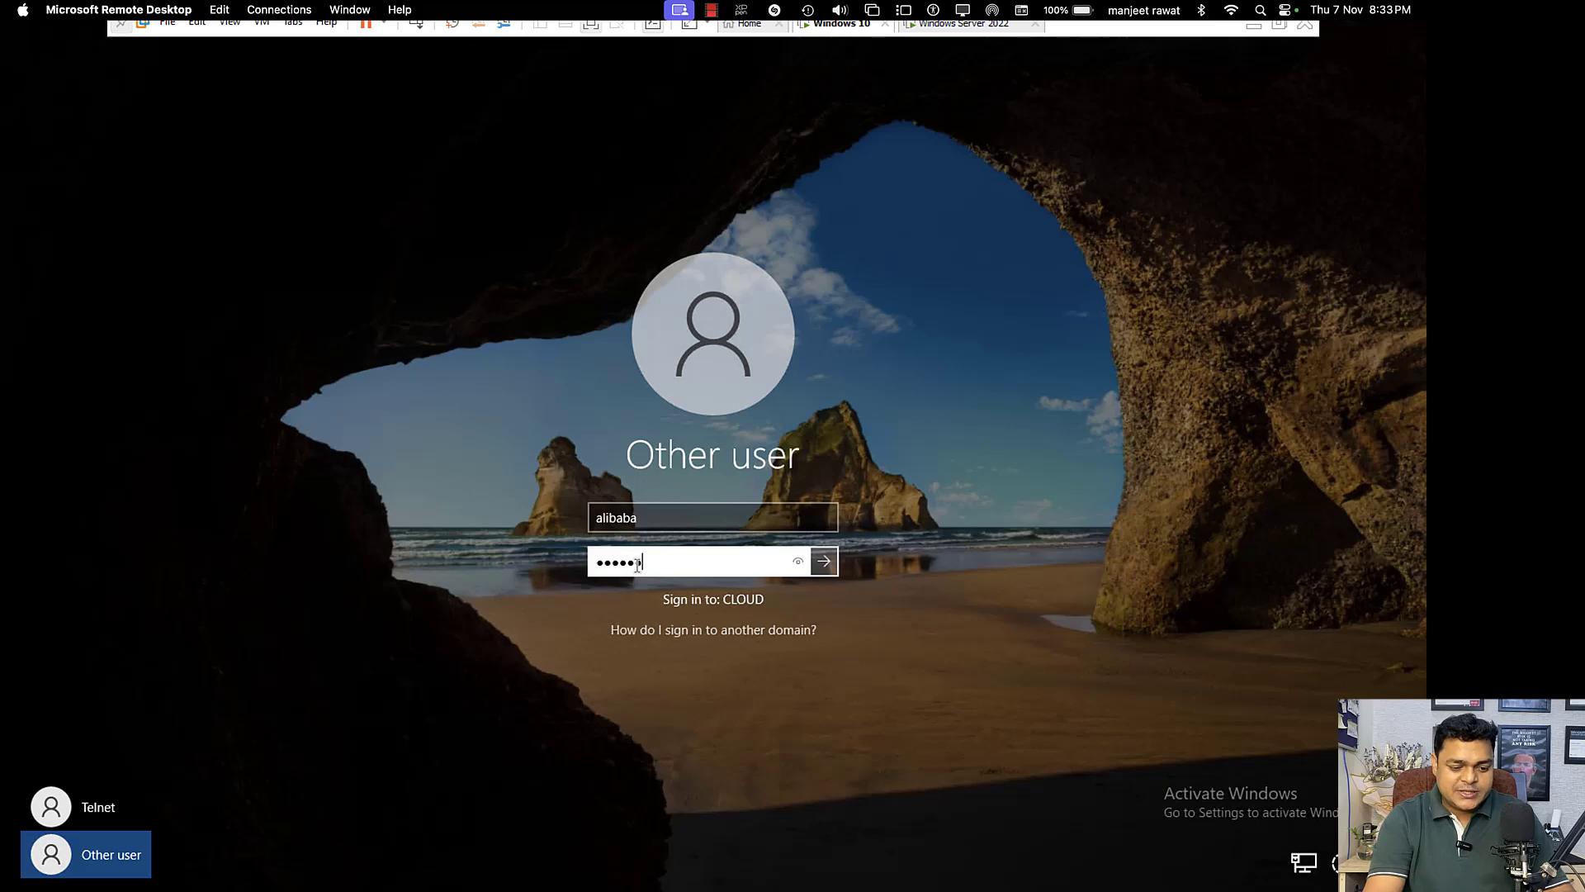
{"action": "type", "text": "••••••"}
{"action": "key", "text": "Return"}
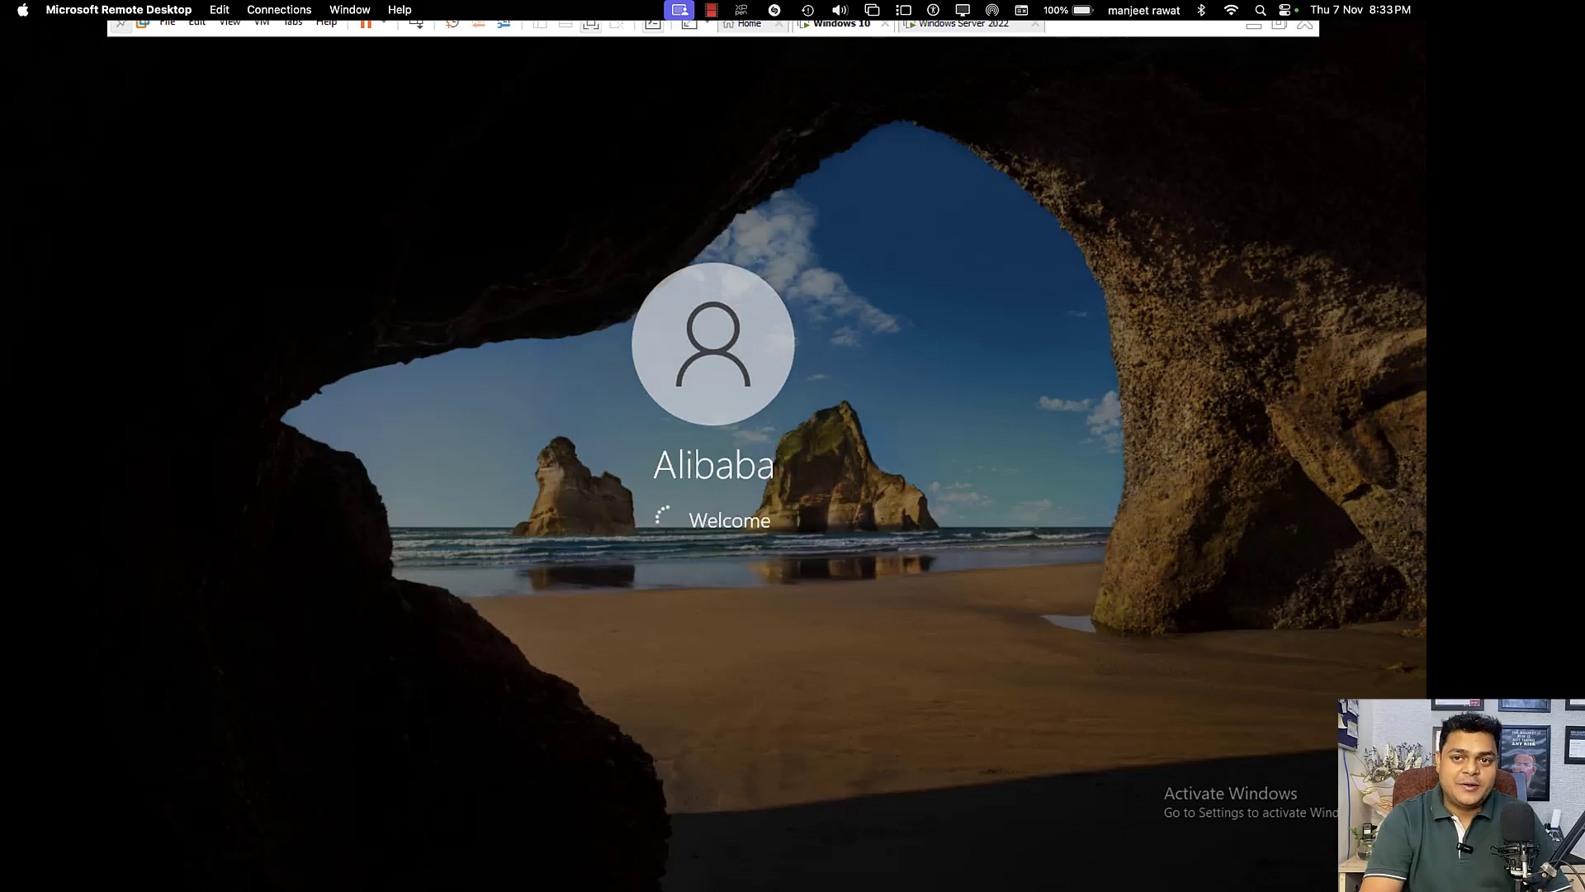
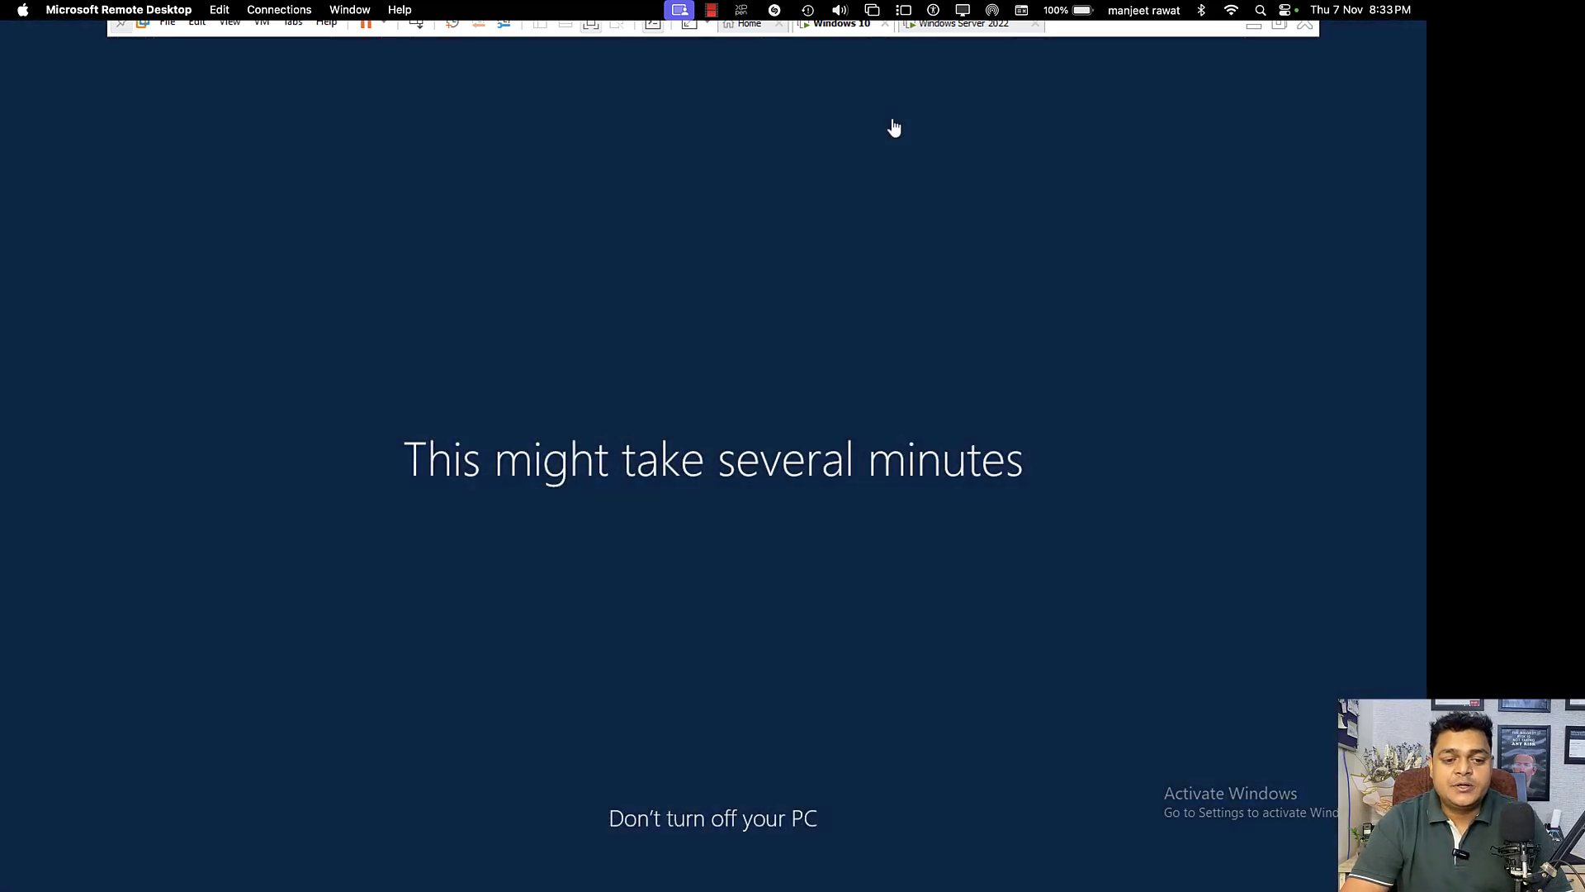
Switch from the updating Windows 10 session to the Windows Server 2022 session
{"action": "left_click", "coordinate": [962, 30]}
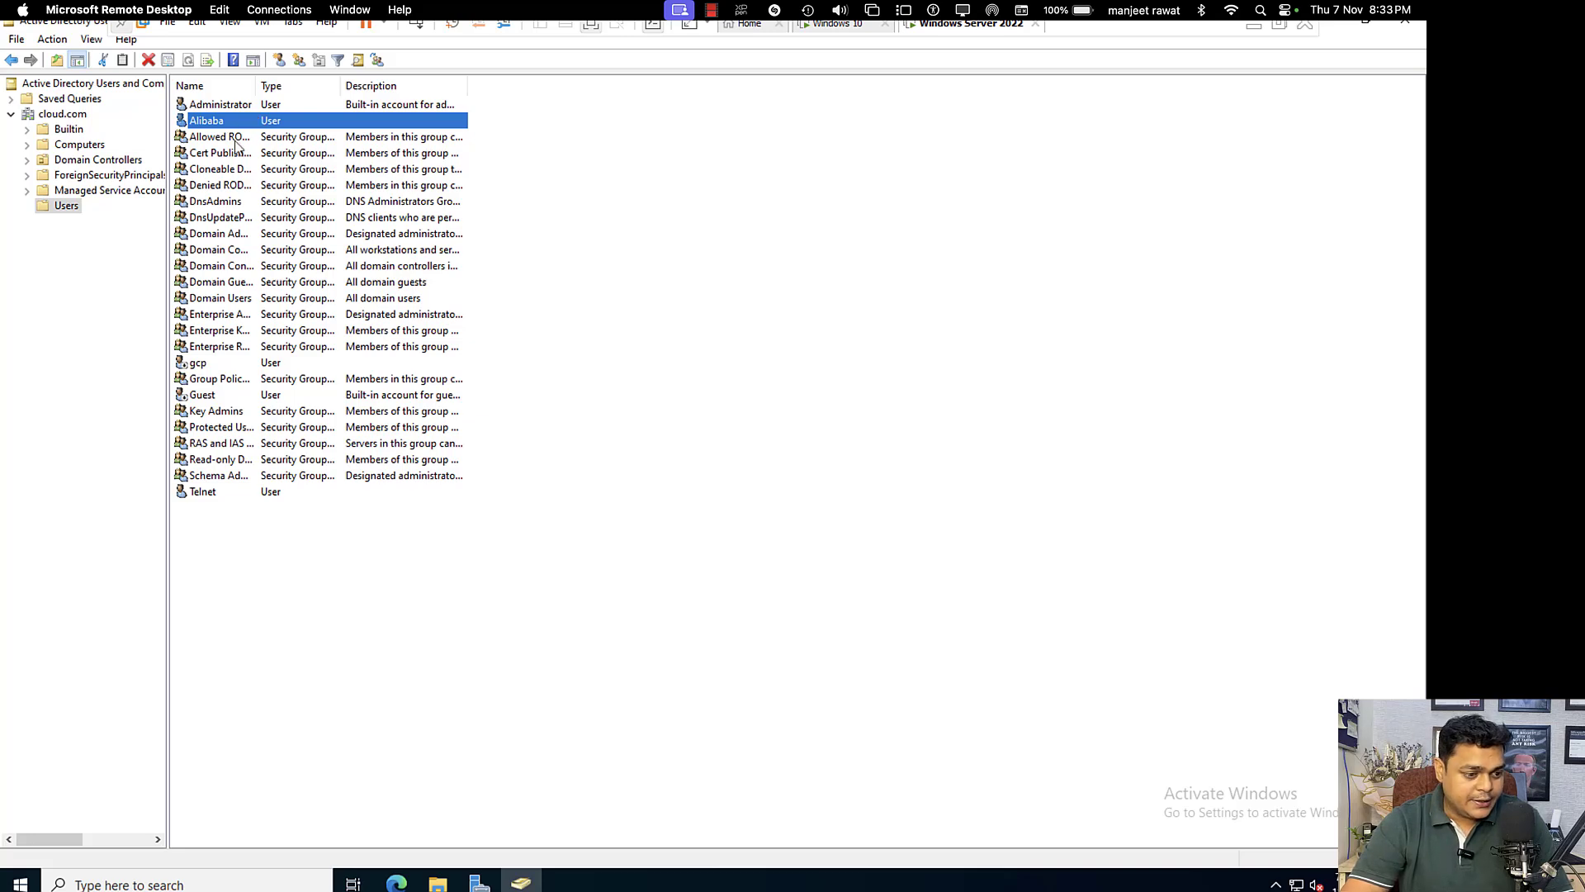
{"action": "left_click", "coordinate": [369, 478]}
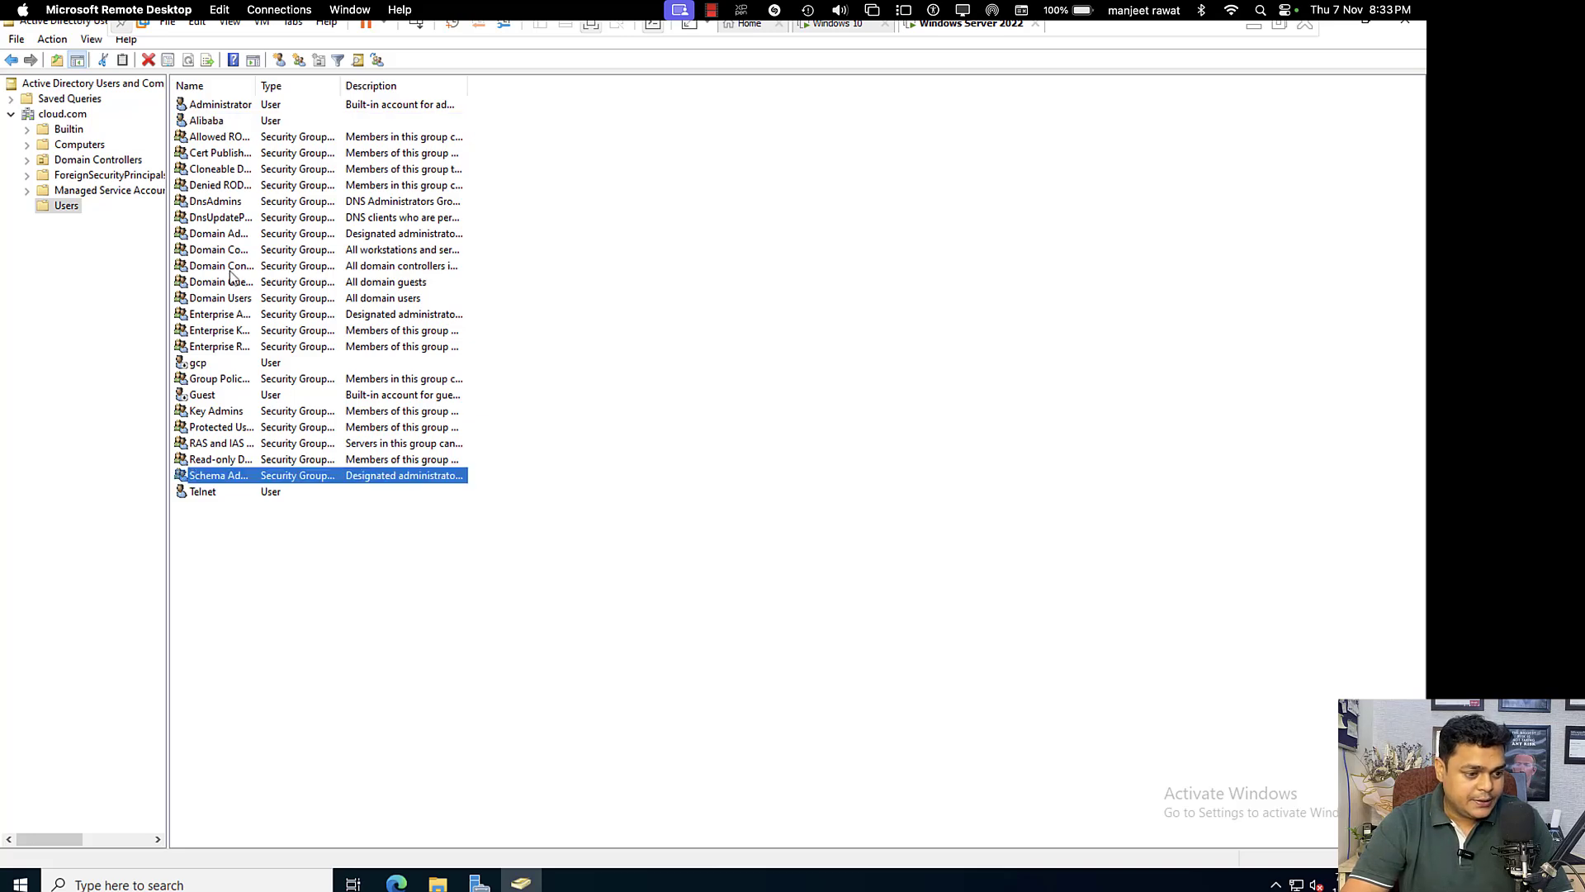
{"action": "left_click", "coordinate": [216, 124]}
{"action": "right_click", "coordinate": [217, 125]}
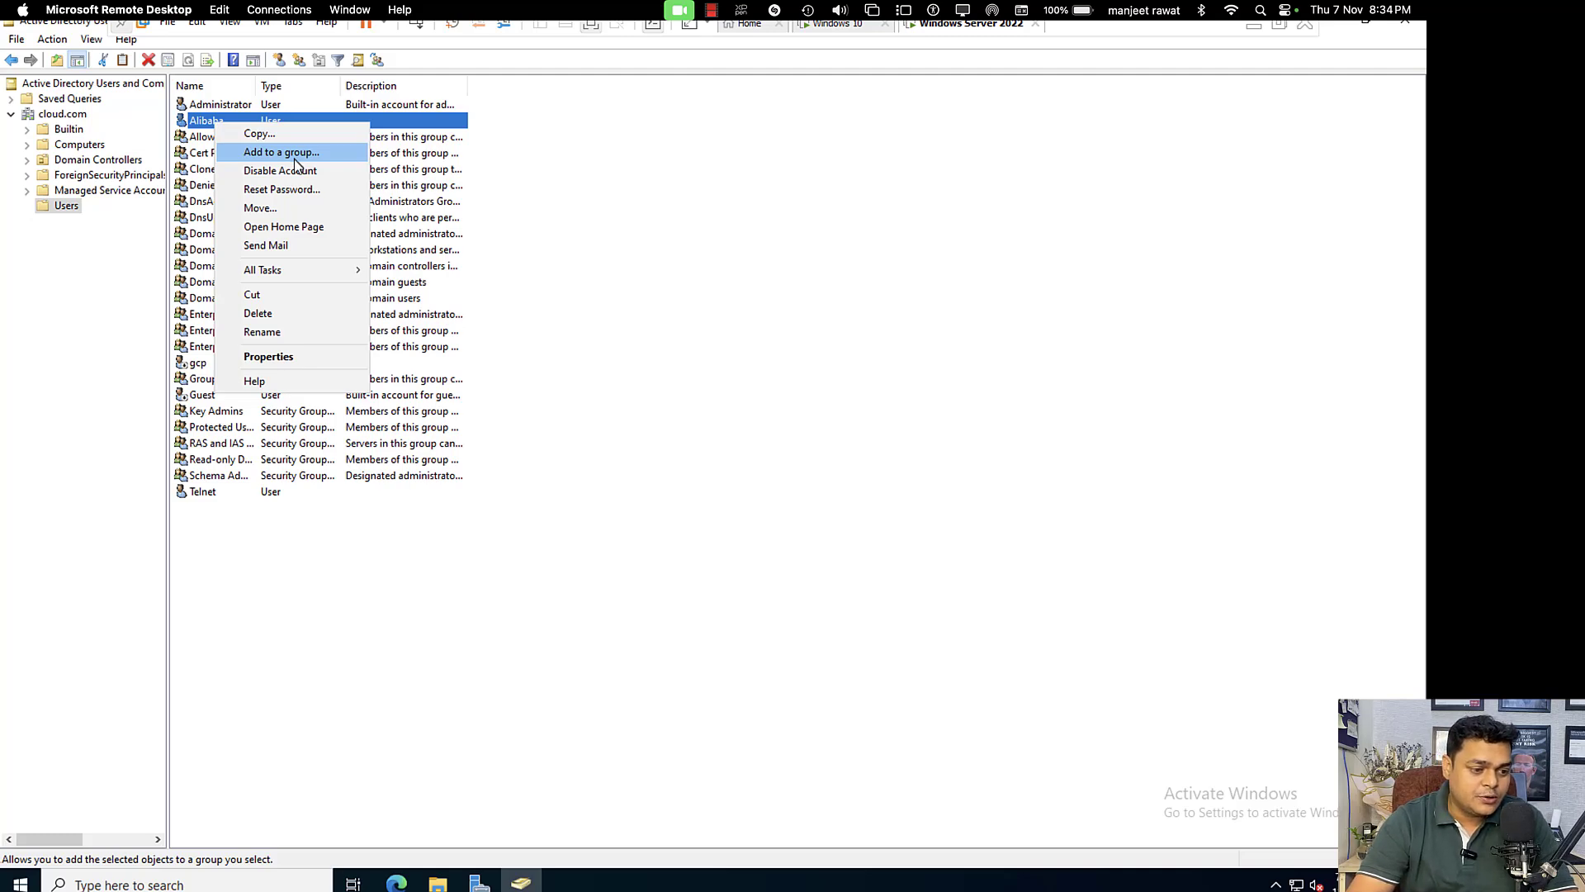
{"action": "left_click", "coordinate": [284, 132]}
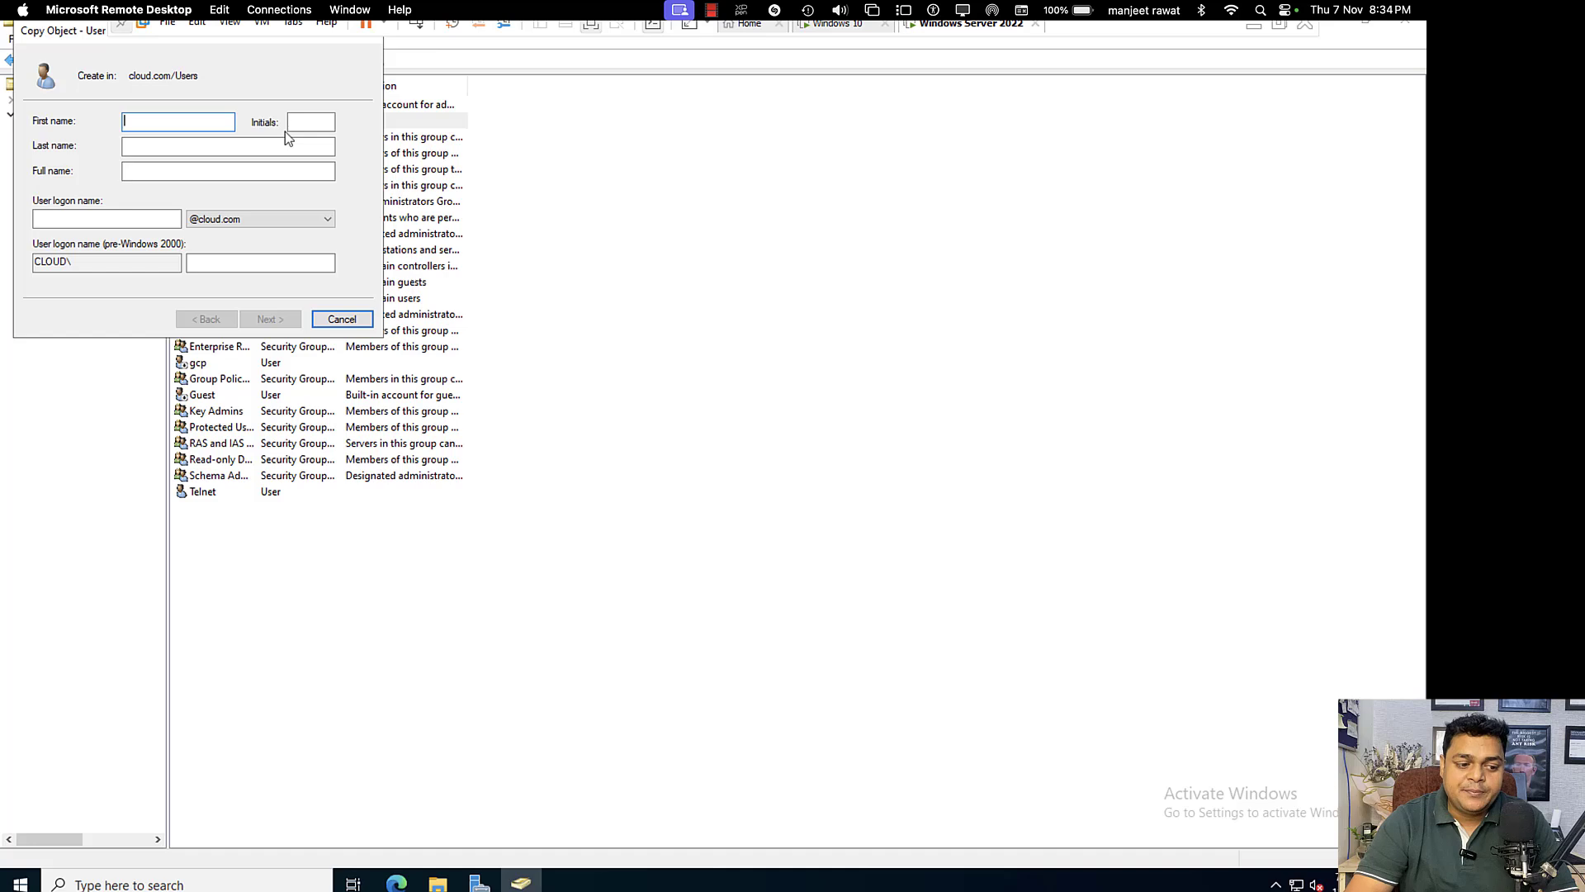
{"action": "left_click", "coordinate": [356, 320]}
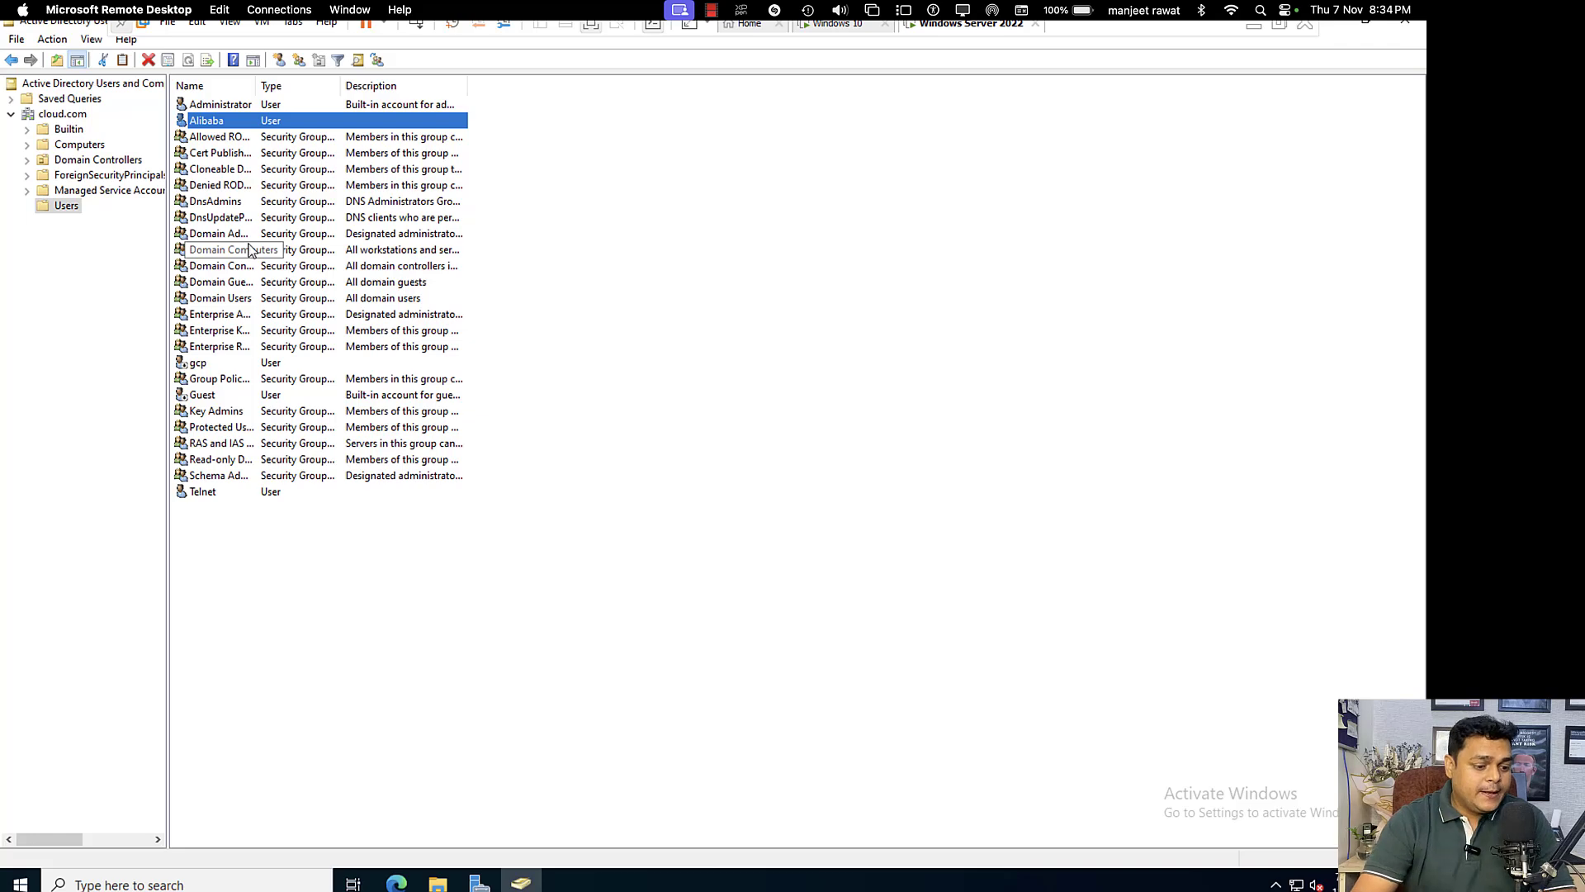
Open Alibaba's properties on the Member Of tab, which lists only Domain Users
{"action": "double_click", "coordinate": [216, 121]}
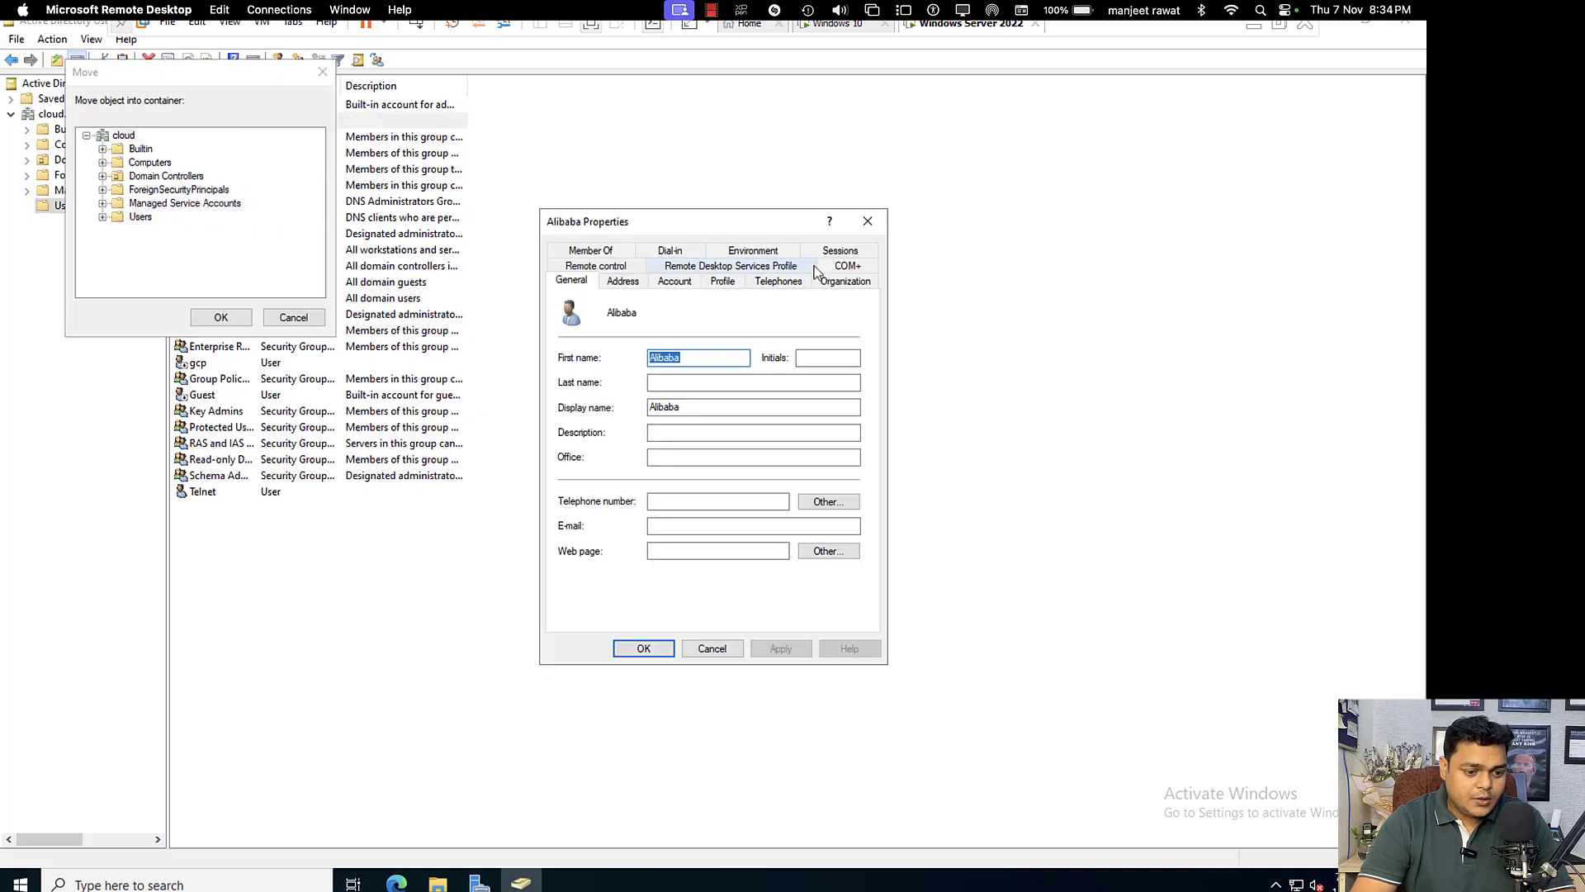
{"action": "left_click", "coordinate": [609, 251]}
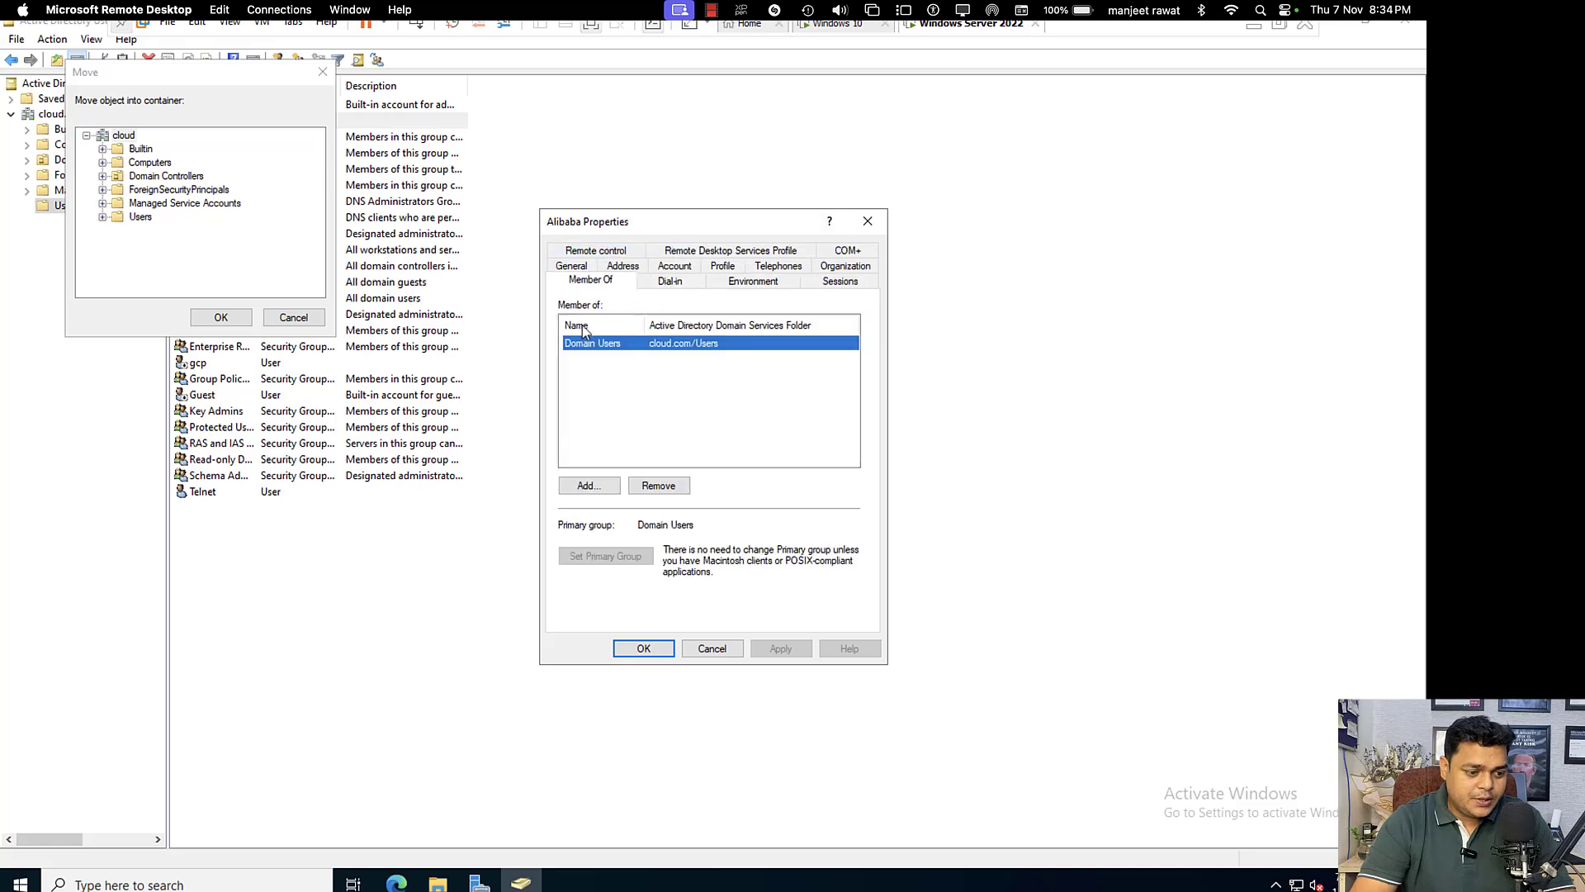
{"action": "left_click", "coordinate": [302, 320]}
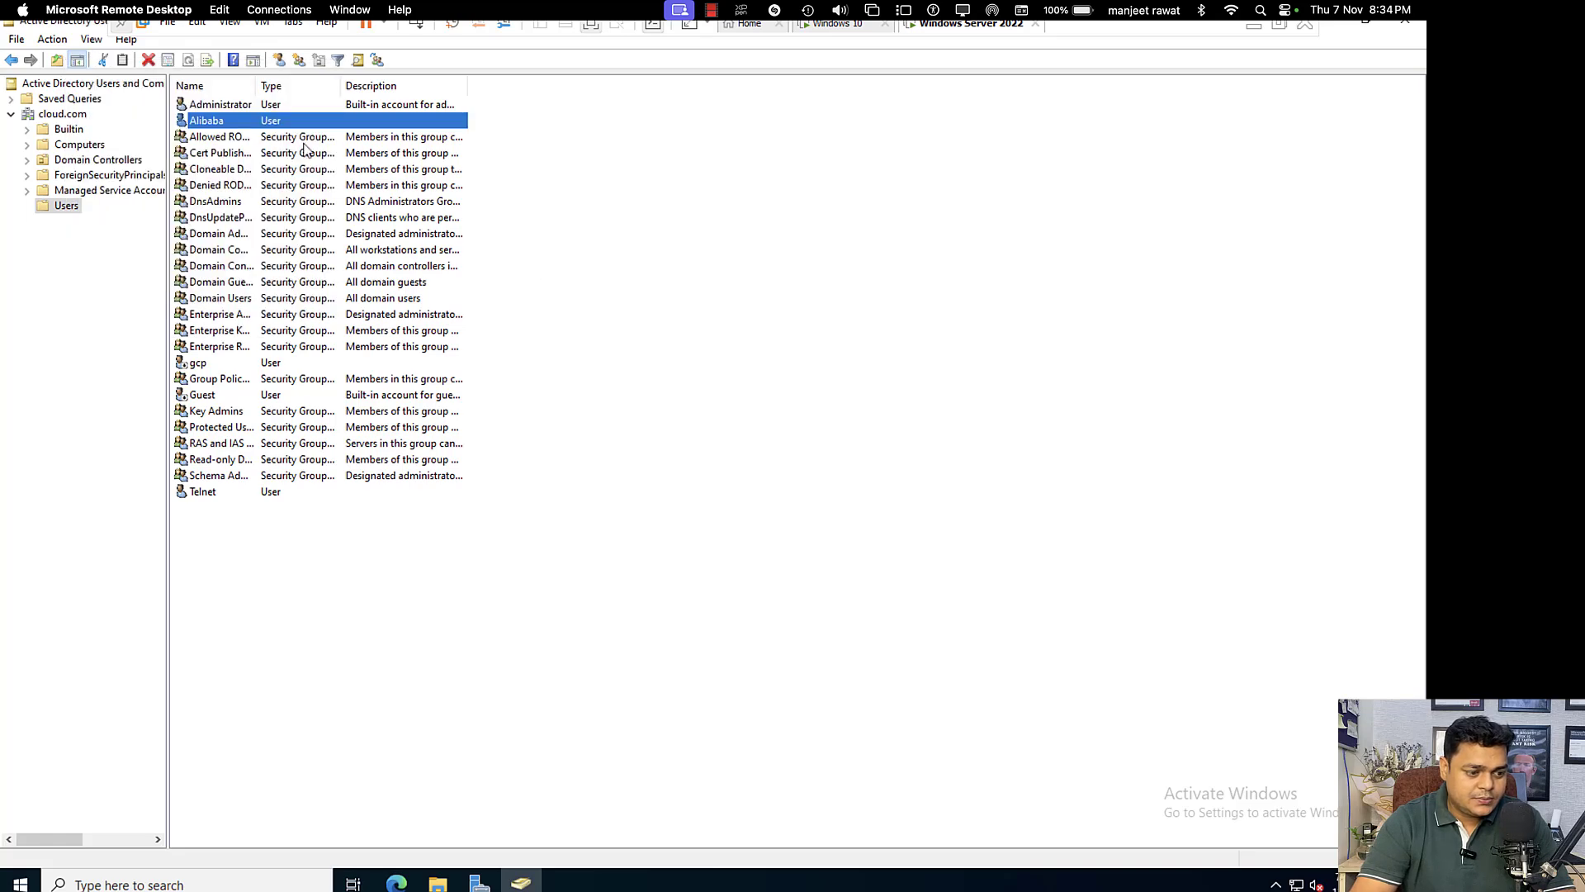
{"action": "right_click", "coordinate": [214, 124]}
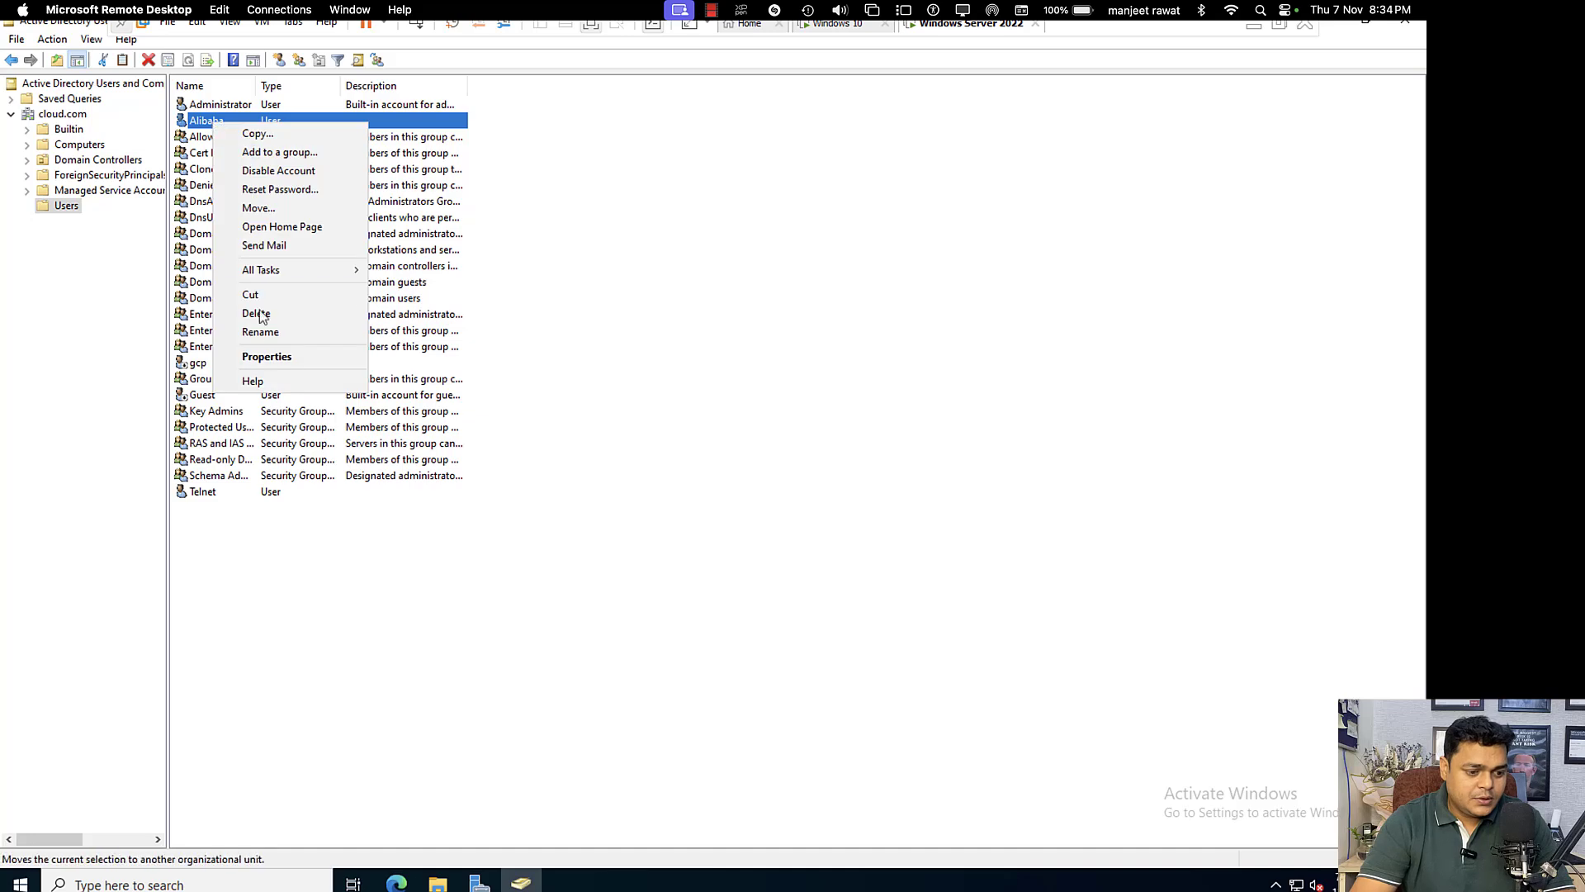
{"action": "left_click", "coordinate": [266, 356]}
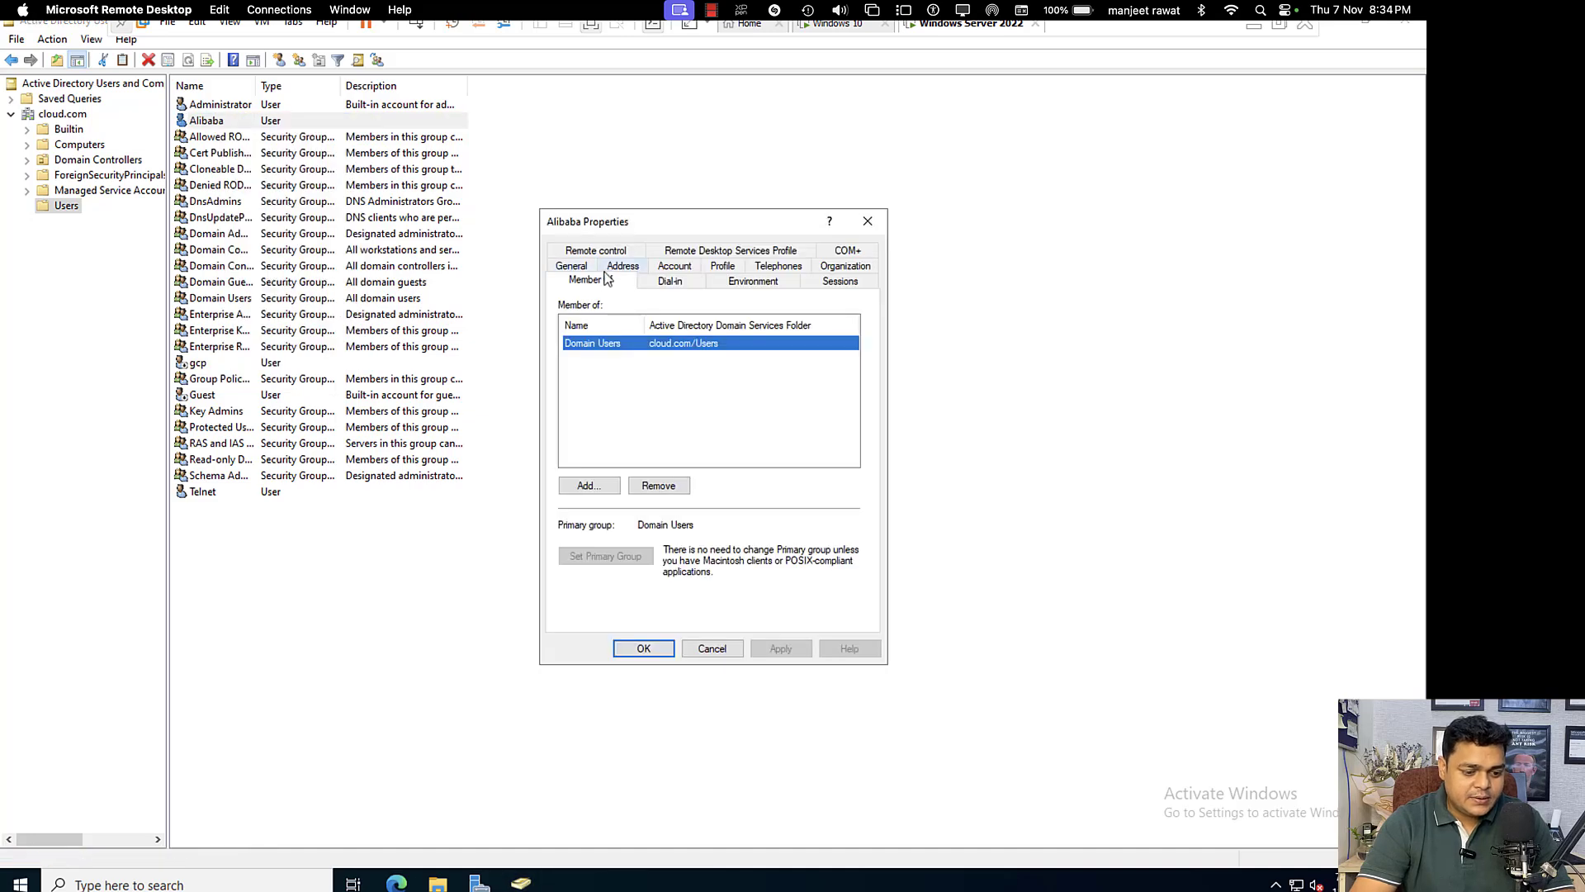
Add Alibaba to Enterprise Admins by searching 'enter' and picking it from the matches
{"action": "left_click", "coordinate": [589, 488]}
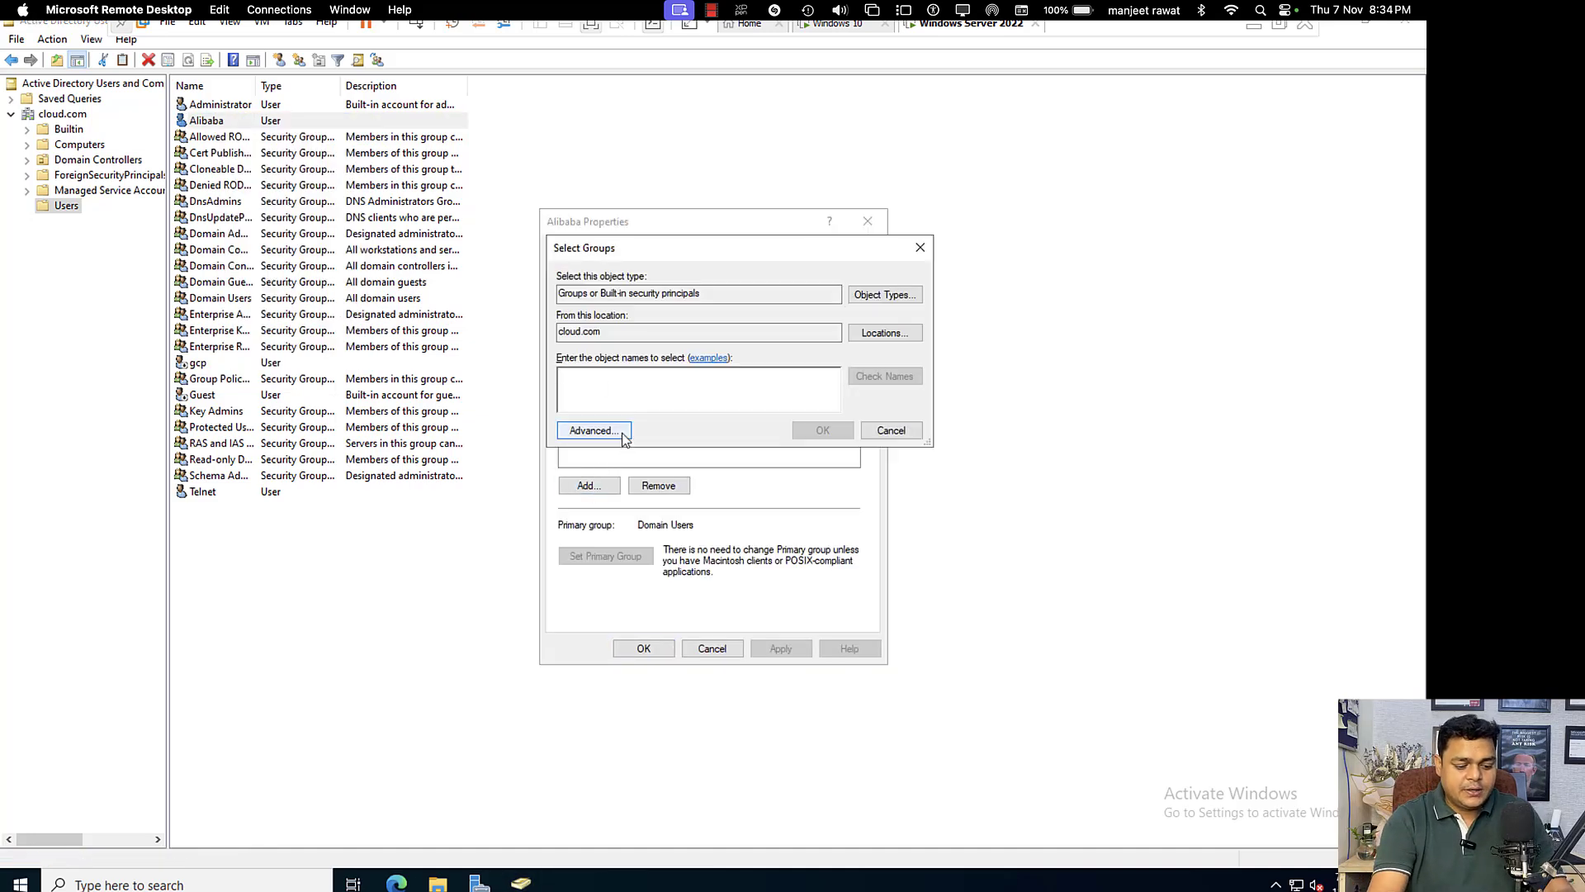
{"action": "type", "text": "ent"}
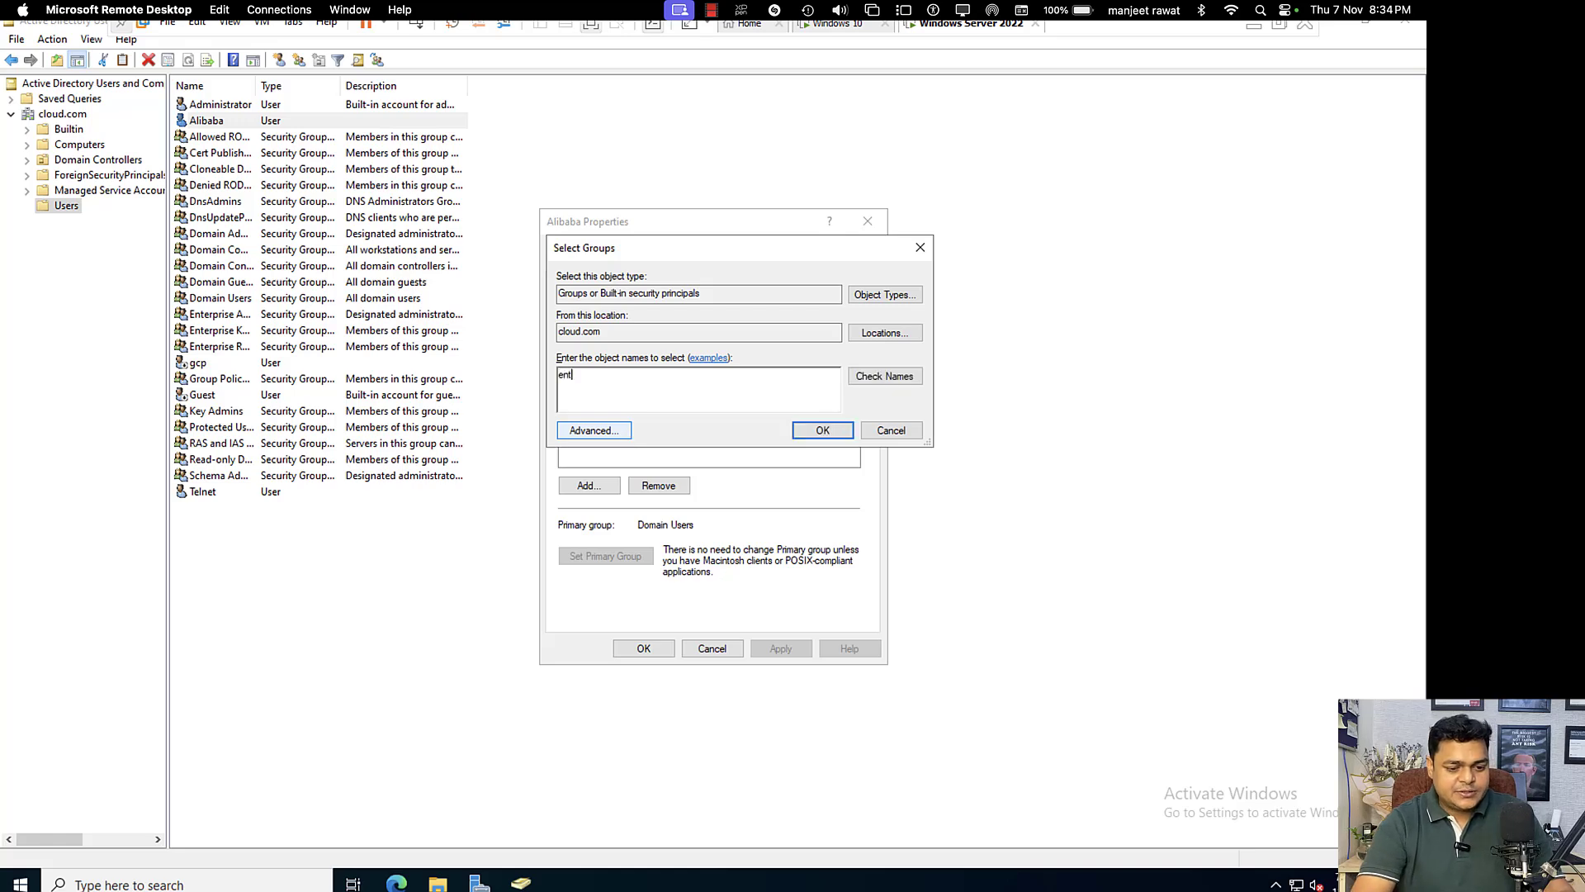
{"action": "type", "text": "er"}
{"action": "left_click", "coordinate": [881, 376]}
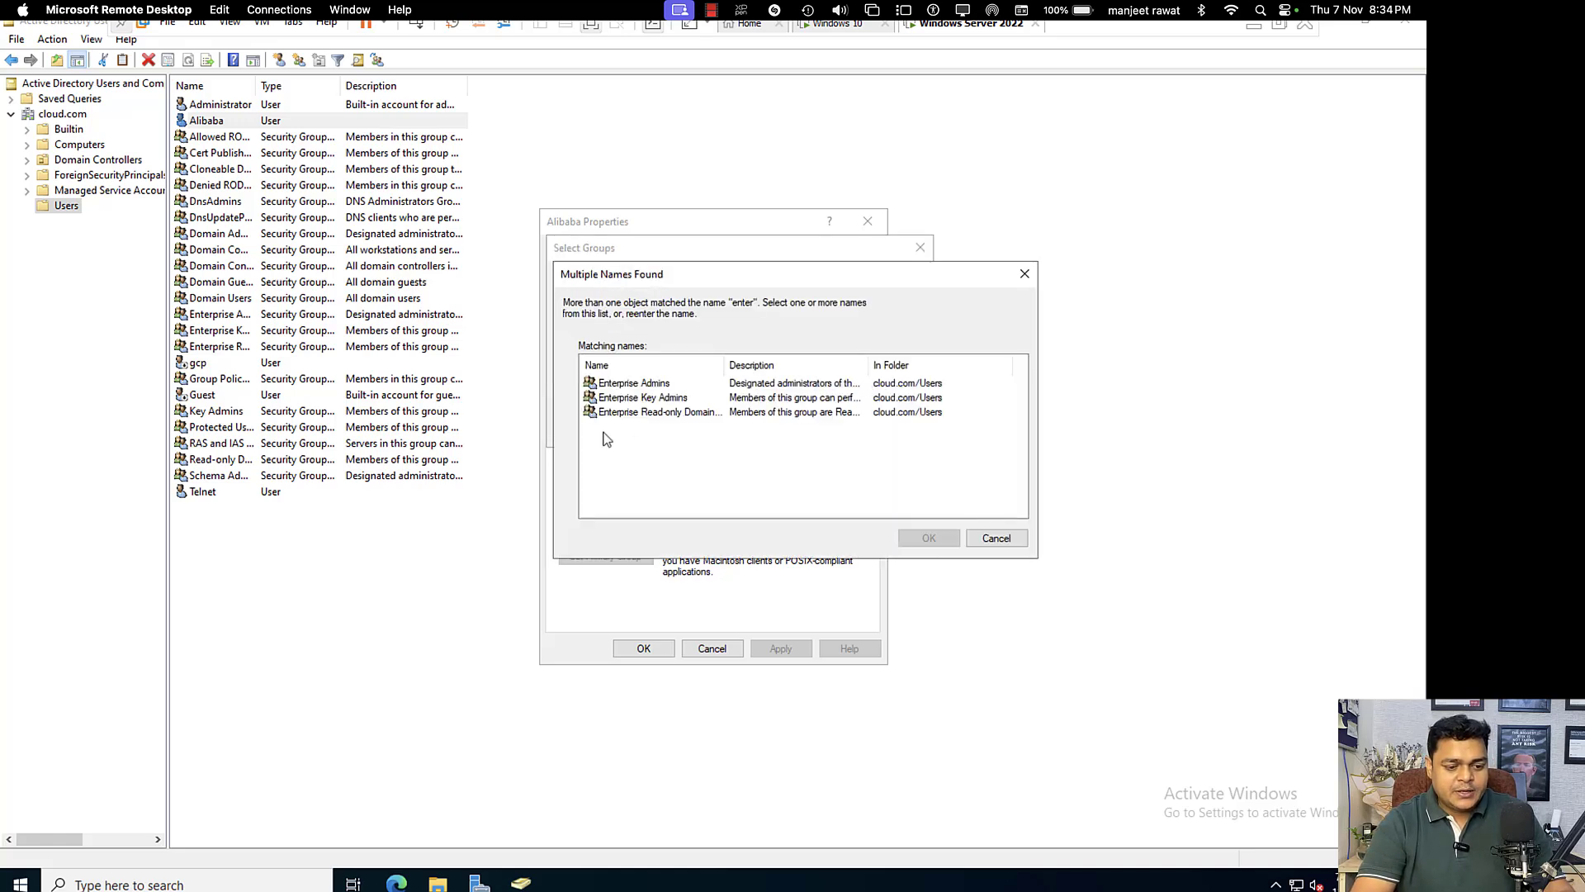
{"action": "left_click", "coordinate": [669, 384]}
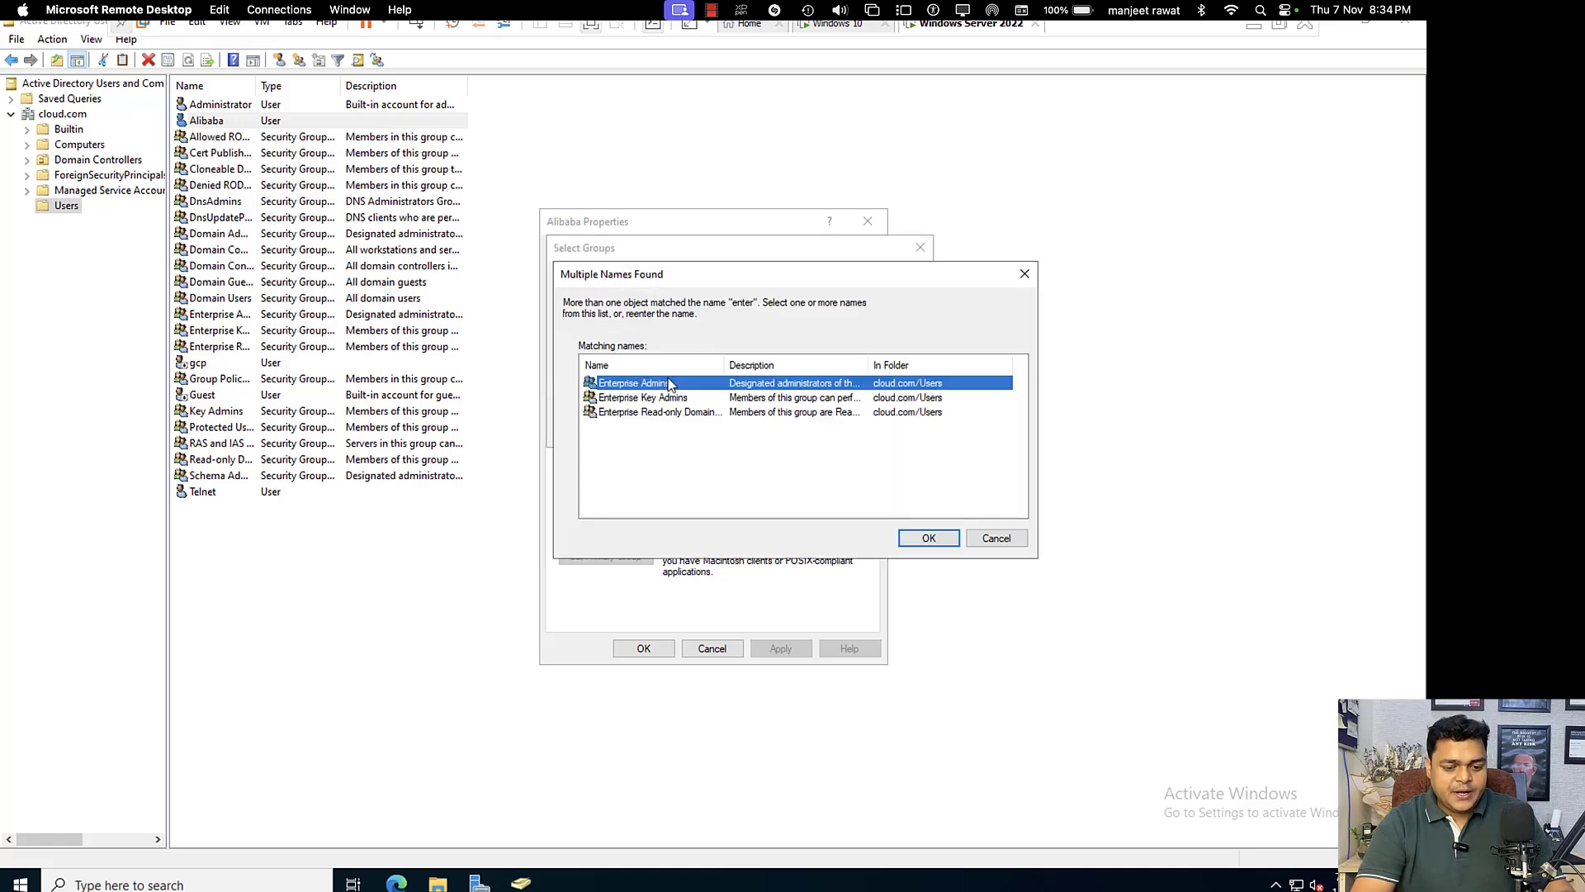
{"action": "left_click", "coordinate": [929, 538]}
{"action": "left_click", "coordinate": [821, 432]}
{"action": "left_click", "coordinate": [781, 649]}
Add Alibaba to Schema Admins by resolving the name 'schema'
{"action": "left_click", "coordinate": [593, 488]}
{"action": "type", "text": "schema"}
{"action": "left_click", "coordinate": [884, 375]}
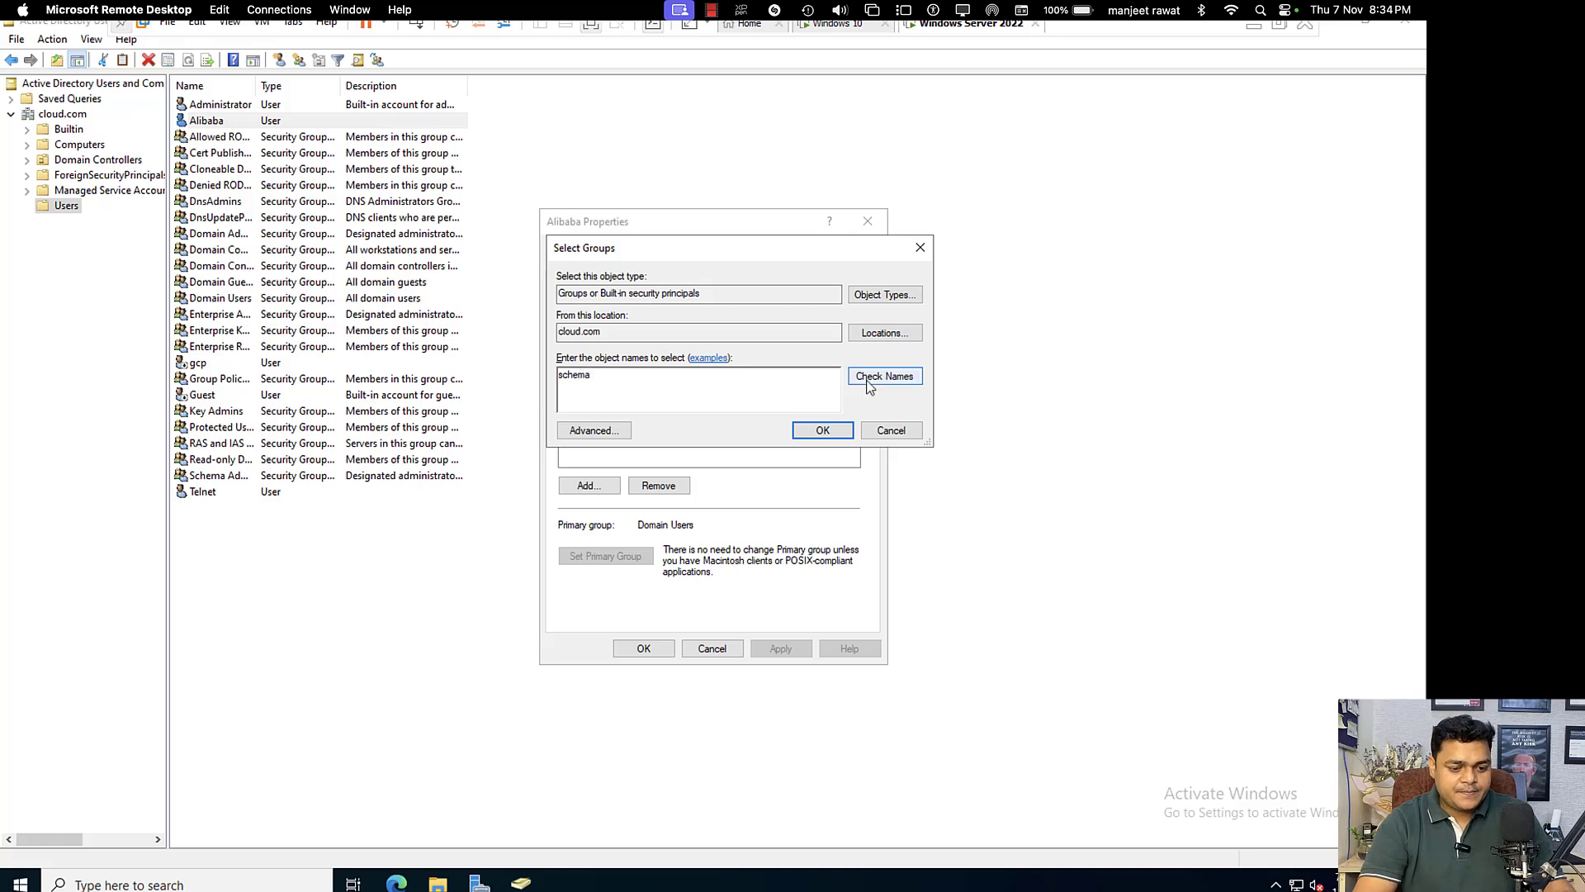
{"action": "left_click", "coordinate": [840, 434]}
Add Group Policy Creator Owners via 'group', then apply and close the properties
{"action": "left_click", "coordinate": [589, 489]}
{"action": "type", "text": "g"}
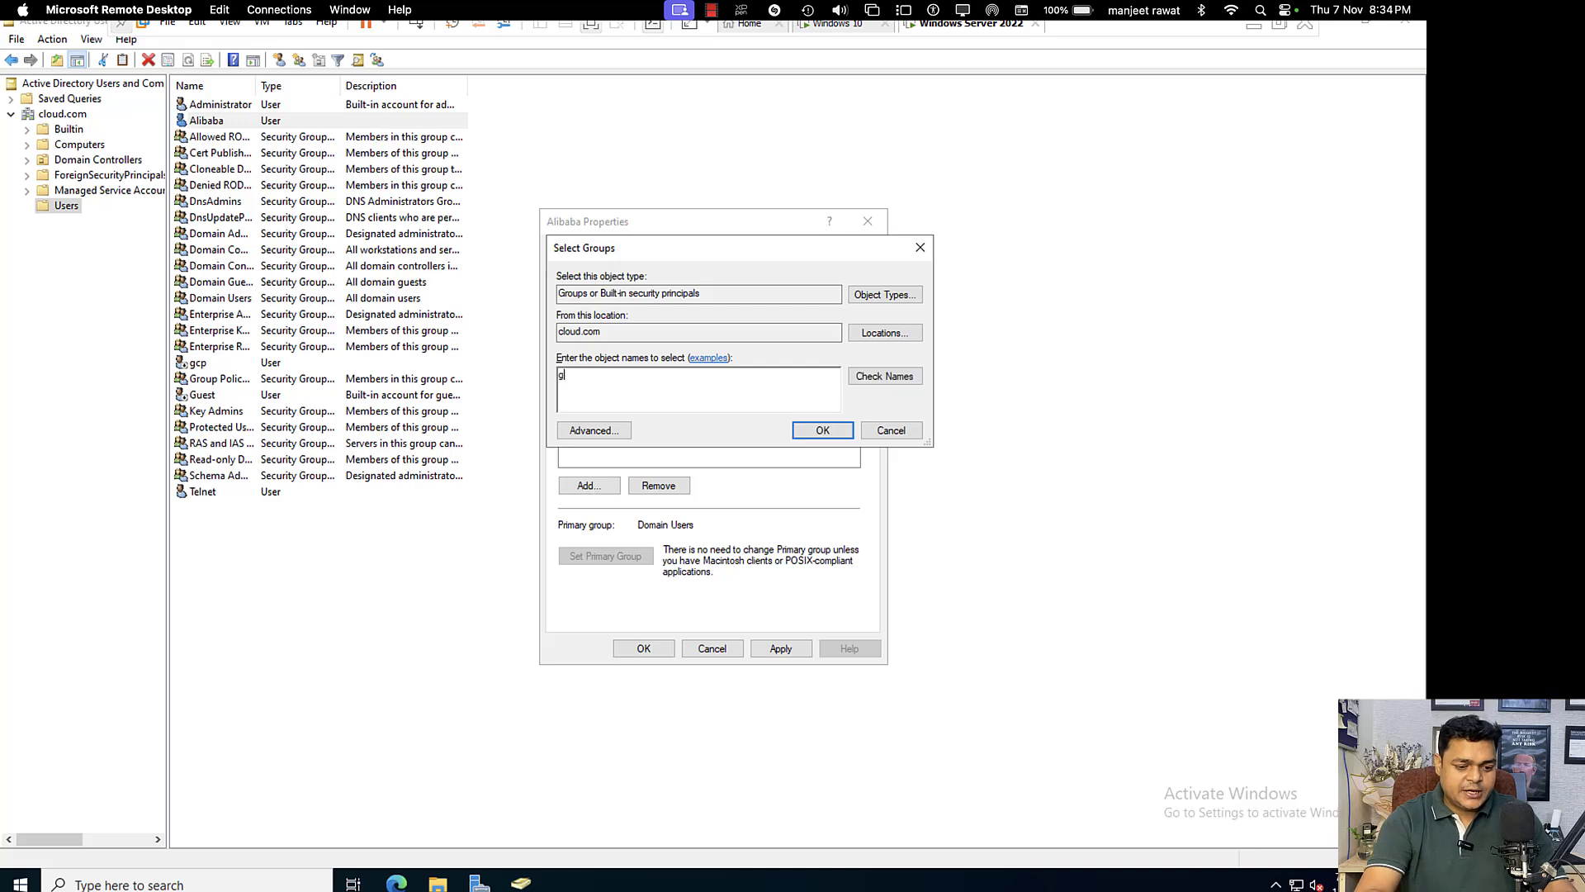
{"action": "type", "text": "roup"}
{"action": "left_click", "coordinate": [880, 385]}
{"action": "left_click", "coordinate": [826, 431]}
{"action": "left_click", "coordinate": [776, 648]}
{"action": "left_click", "coordinate": [641, 648]}
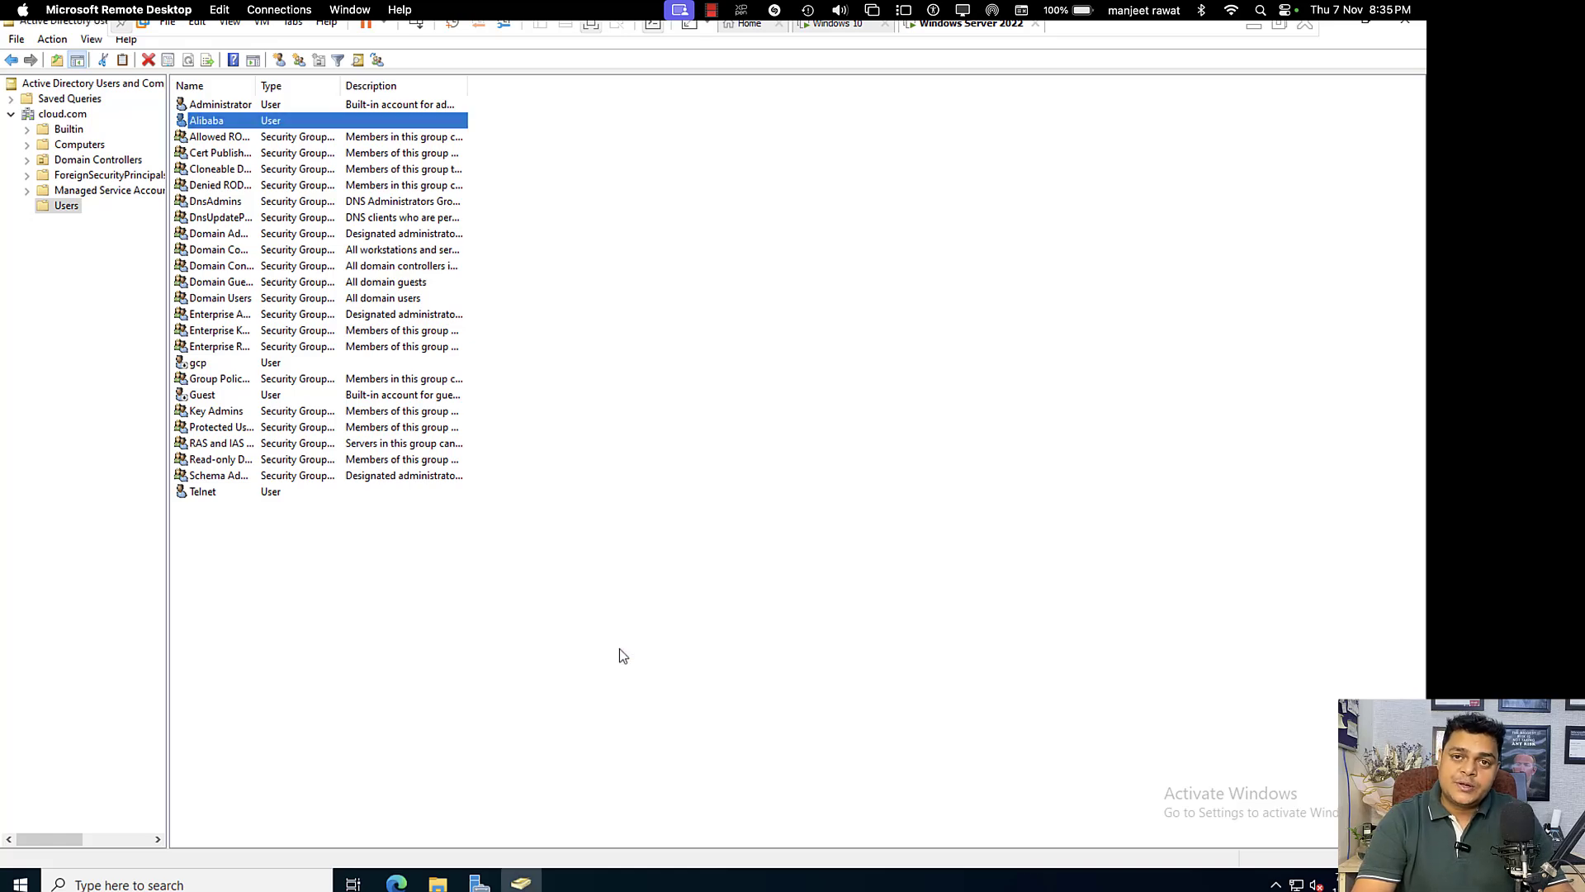
Copy the Alibaba account into a new user with logon name tata
{"action": "right_click", "coordinate": [214, 124]}
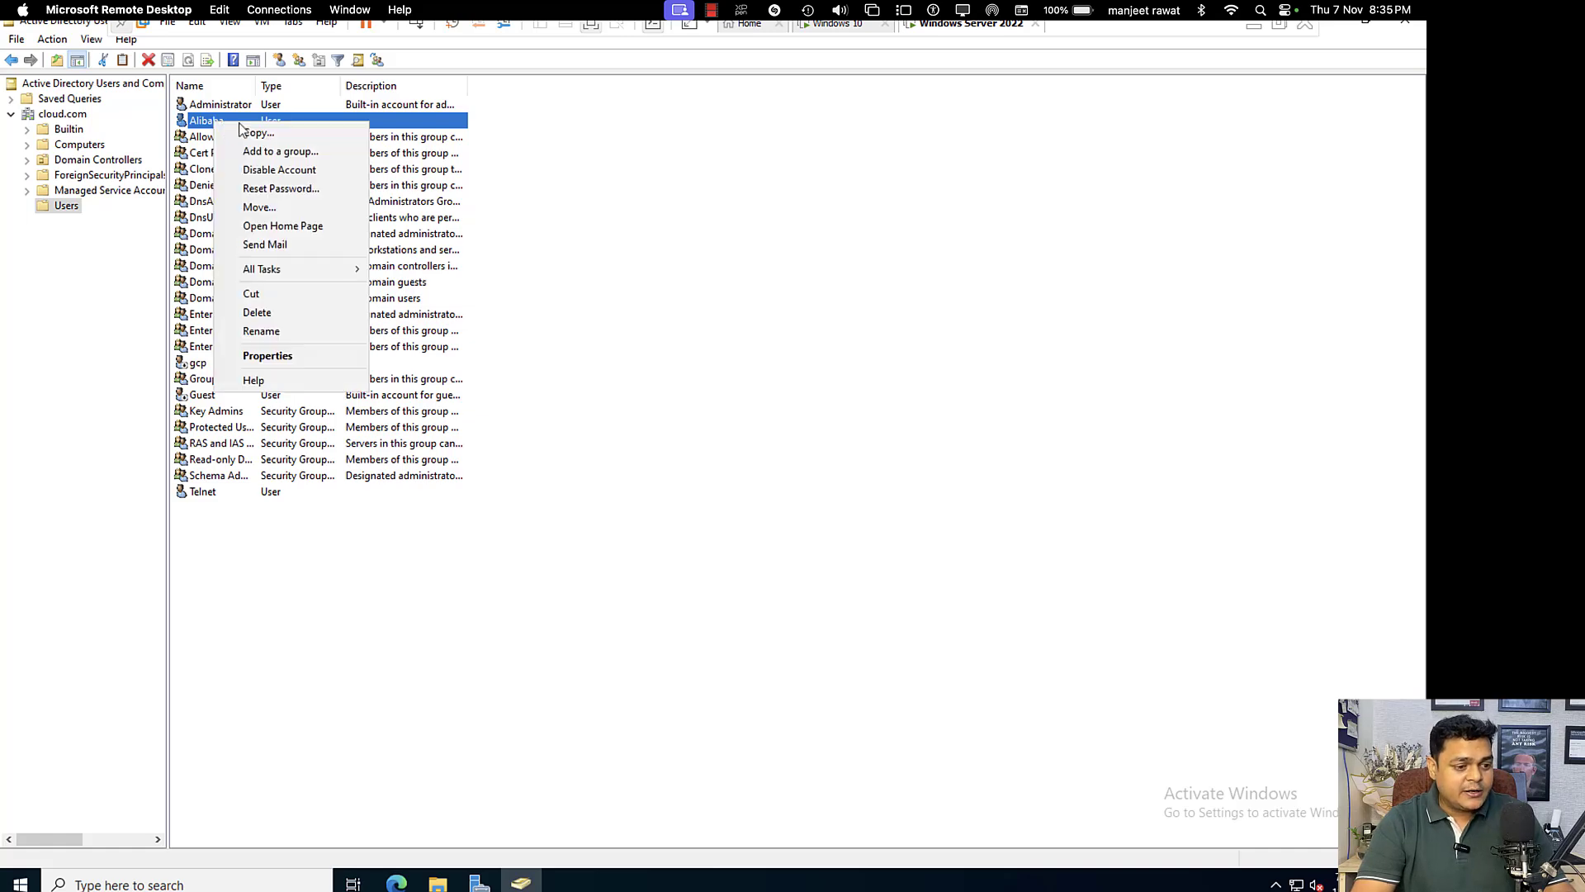
{"action": "left_click", "coordinate": [266, 137]}
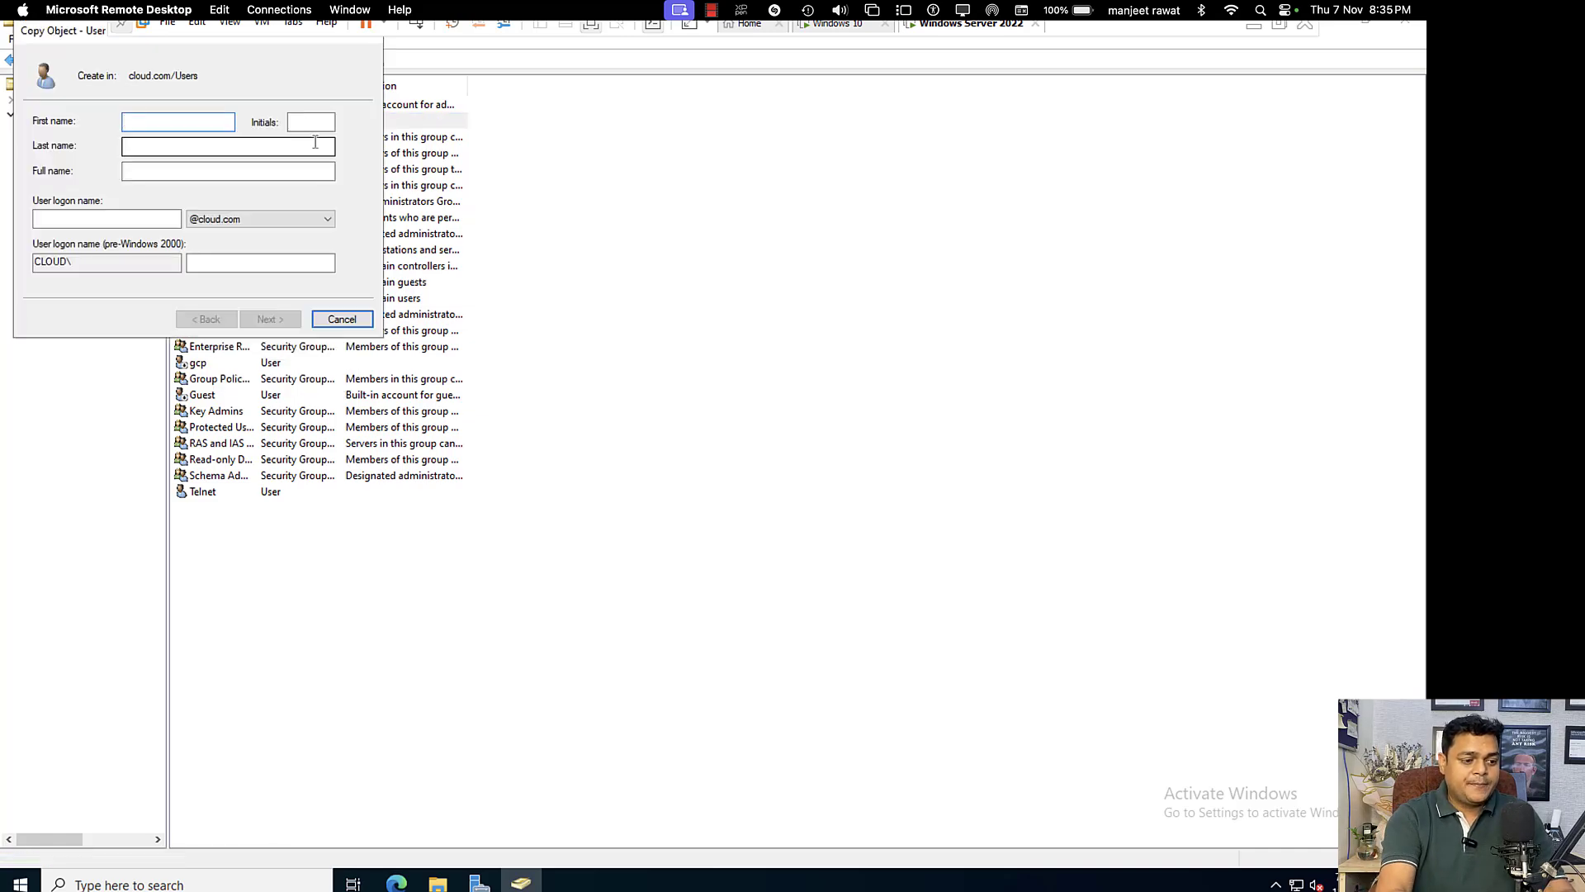
{"action": "left_click", "coordinate": [140, 218]}
{"action": "type", "text": "tata"}
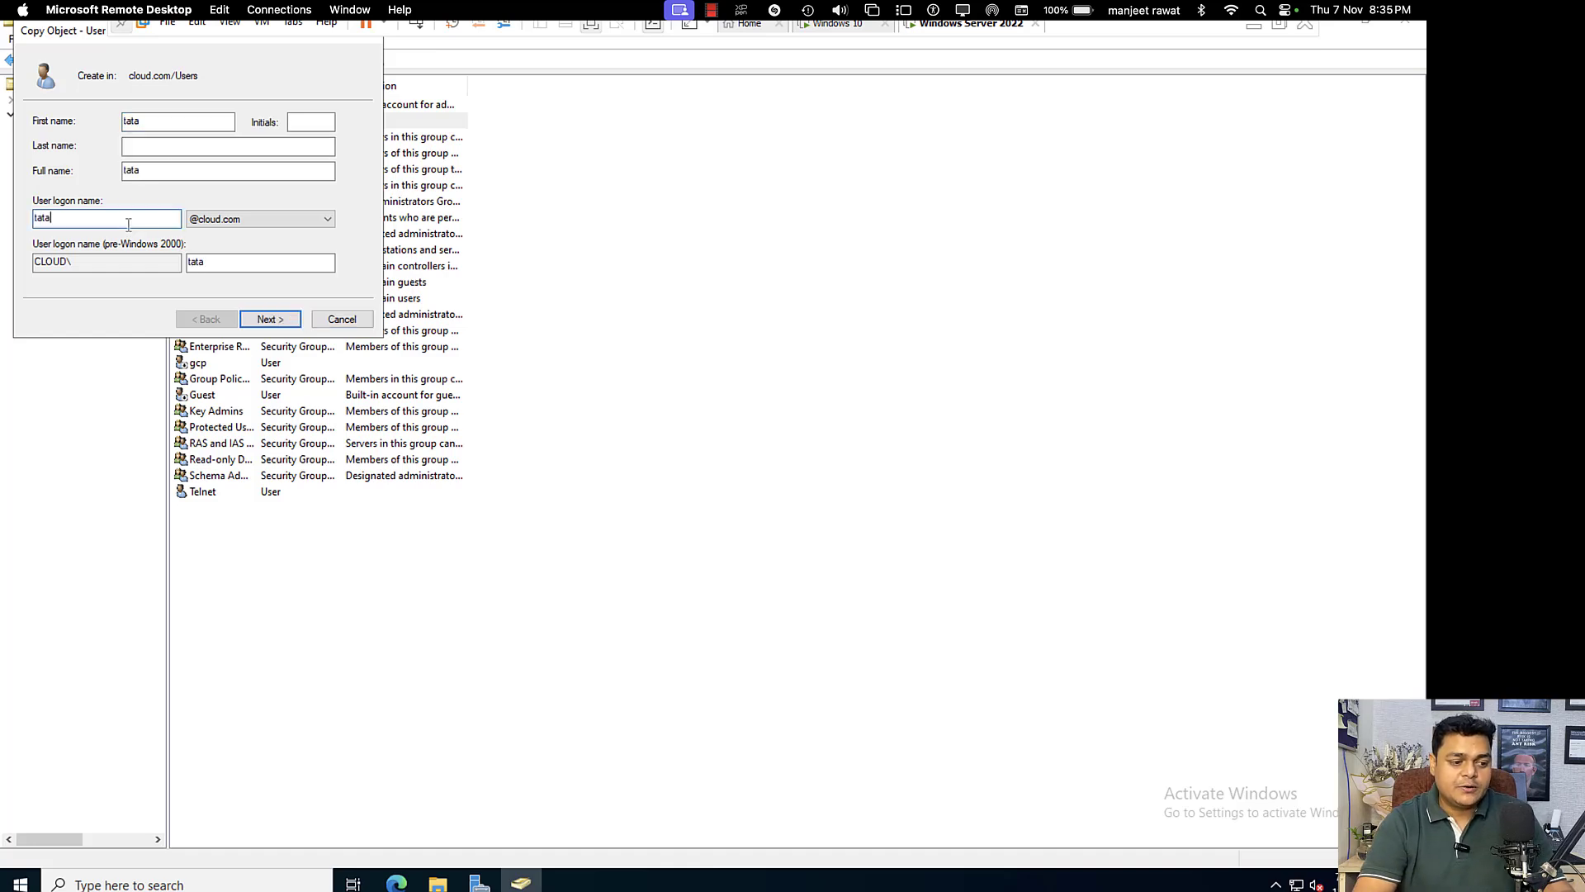
{"action": "left_click", "coordinate": [264, 318]}
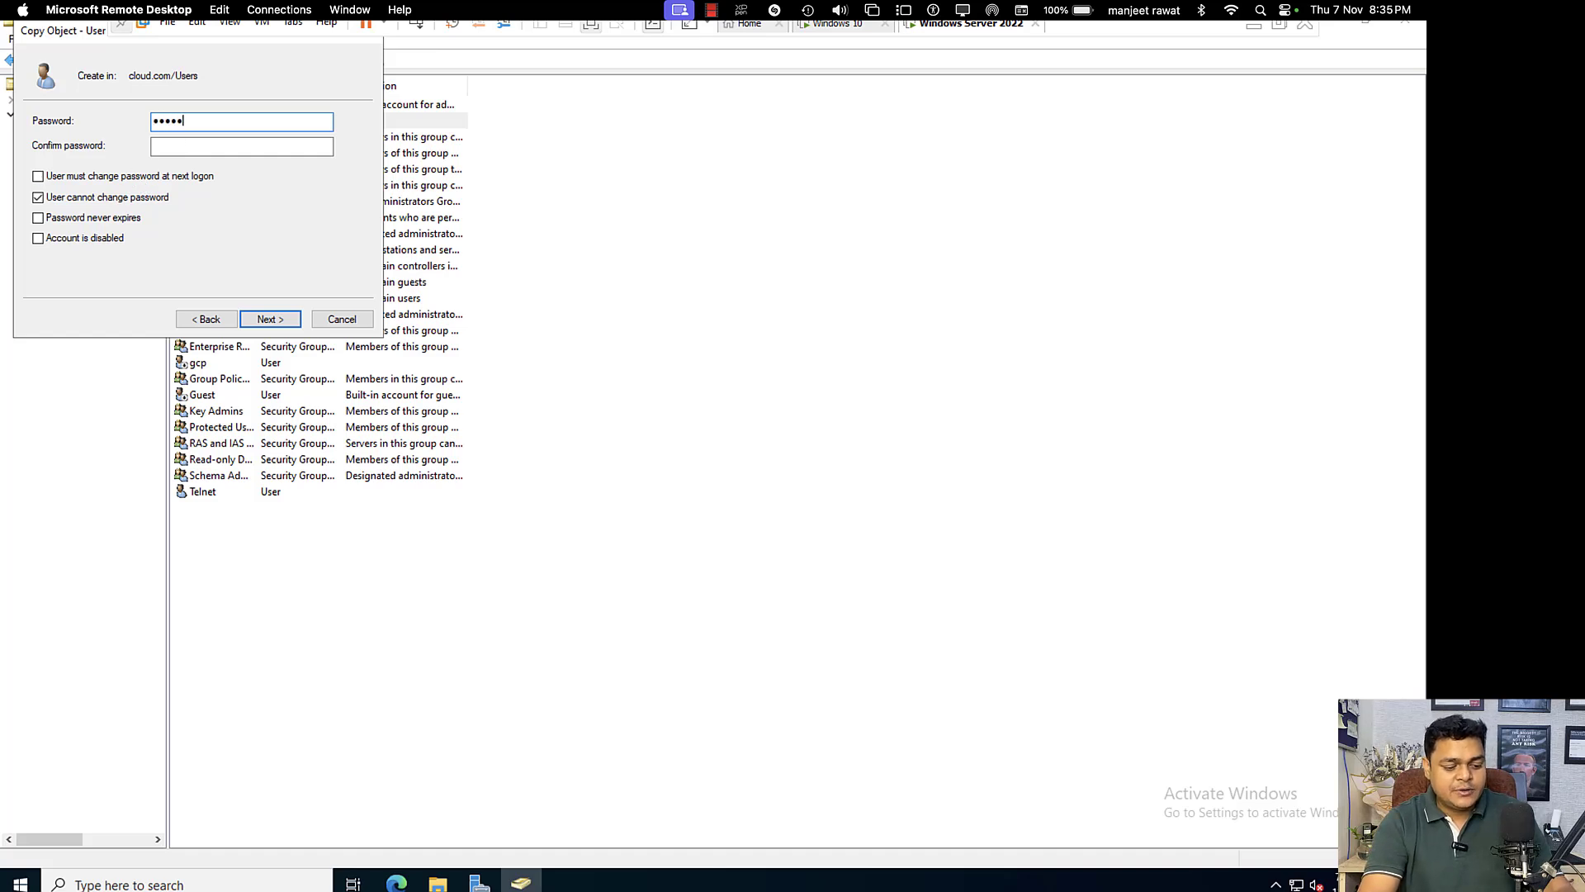
Enter and confirm the new user's password and finish creating tata
{"action": "key", "text": "Tab"}
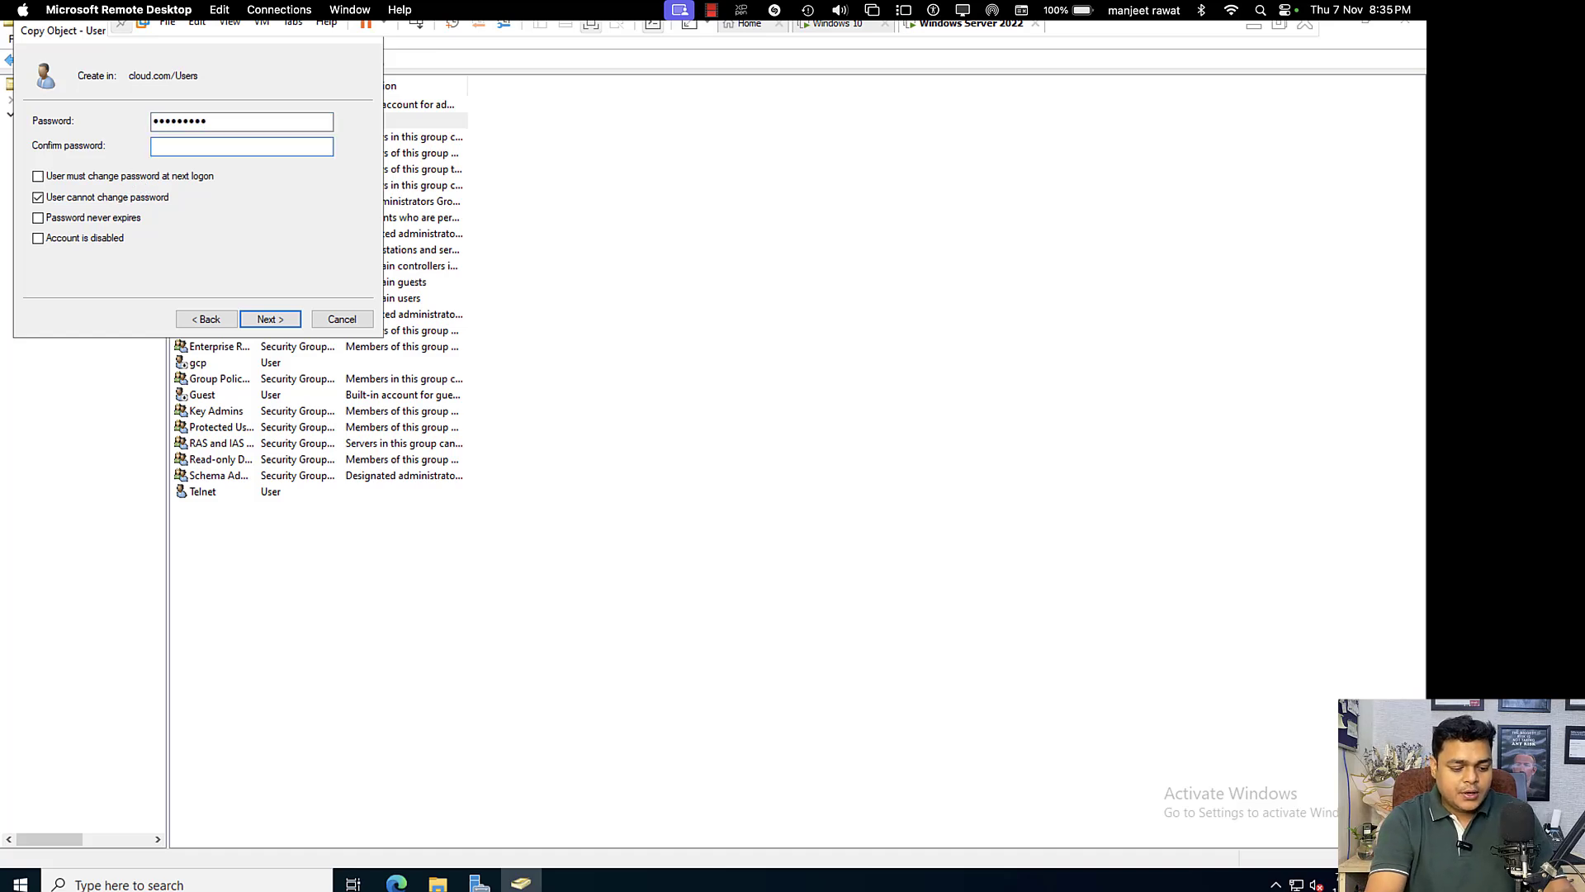
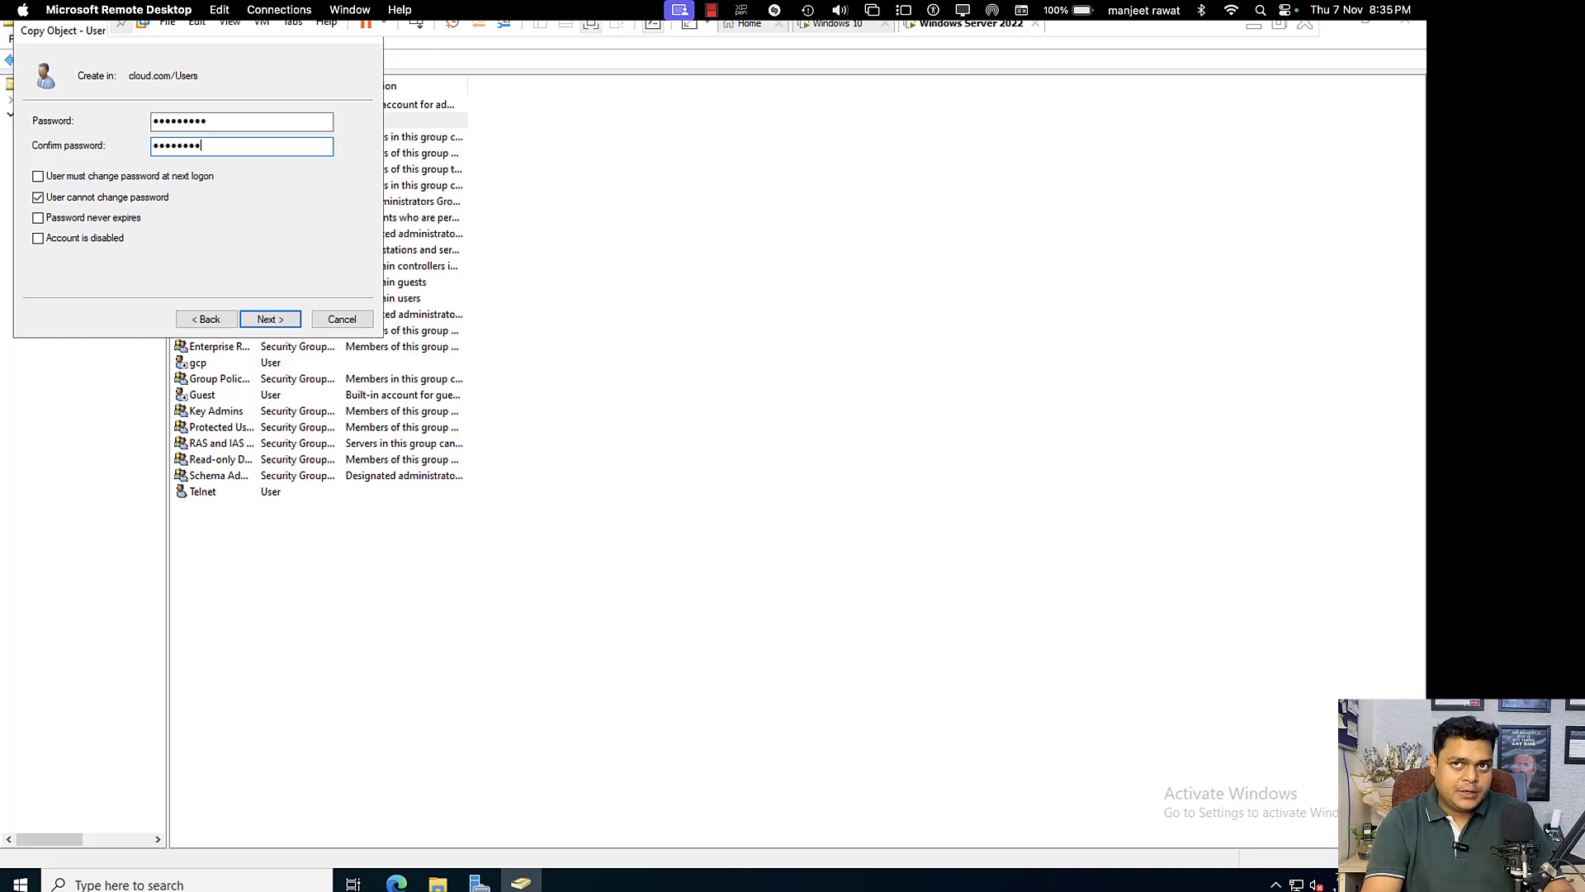
{"action": "key", "text": "Return"}
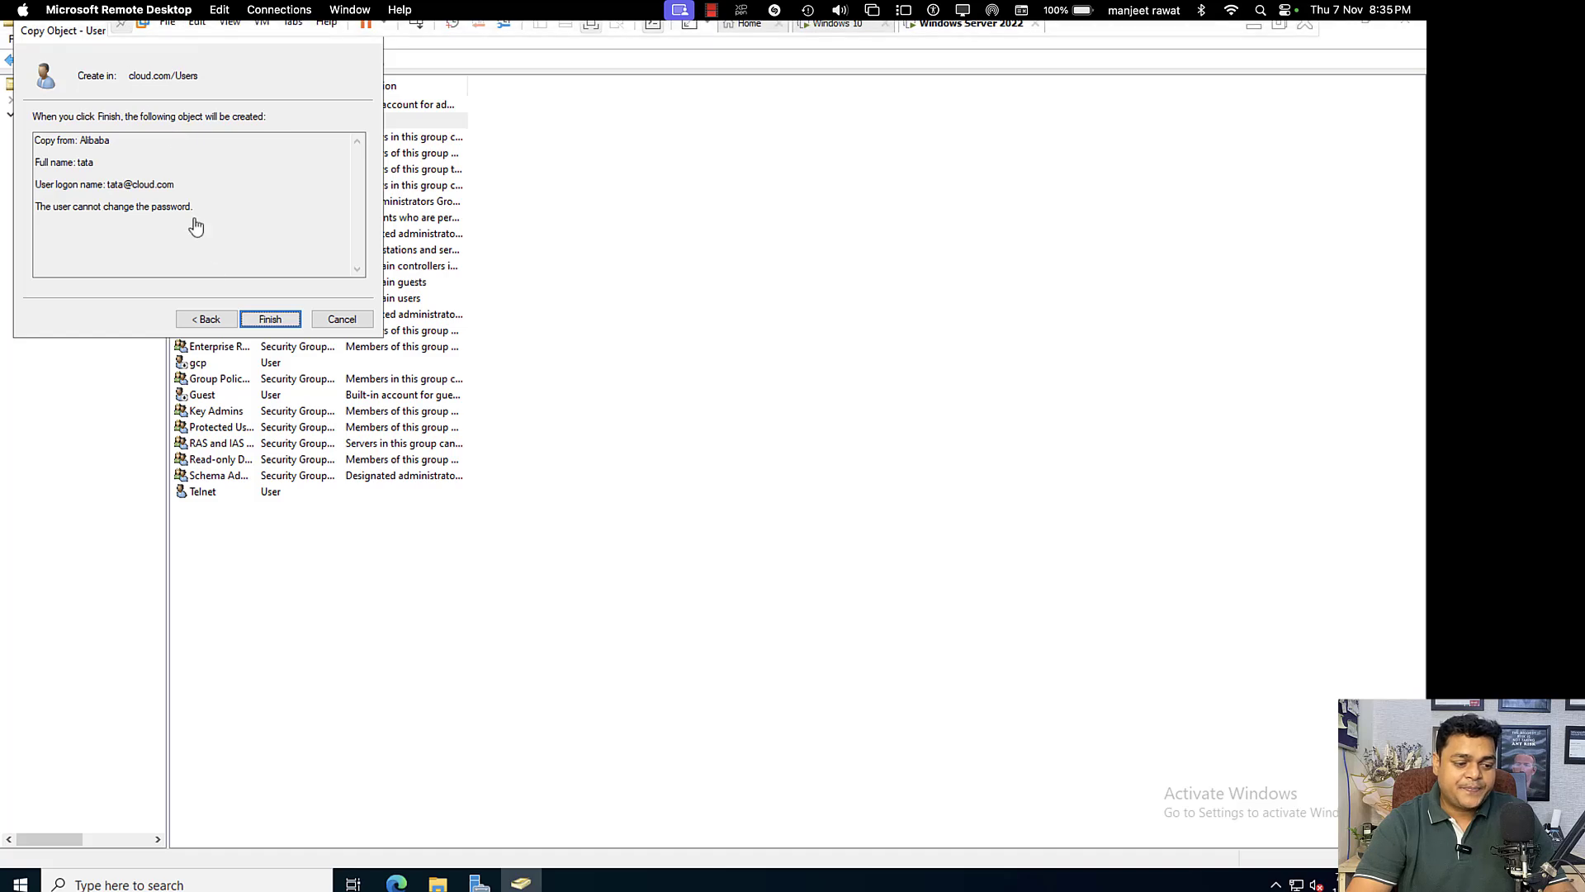
{"action": "left_click", "coordinate": [271, 320]}
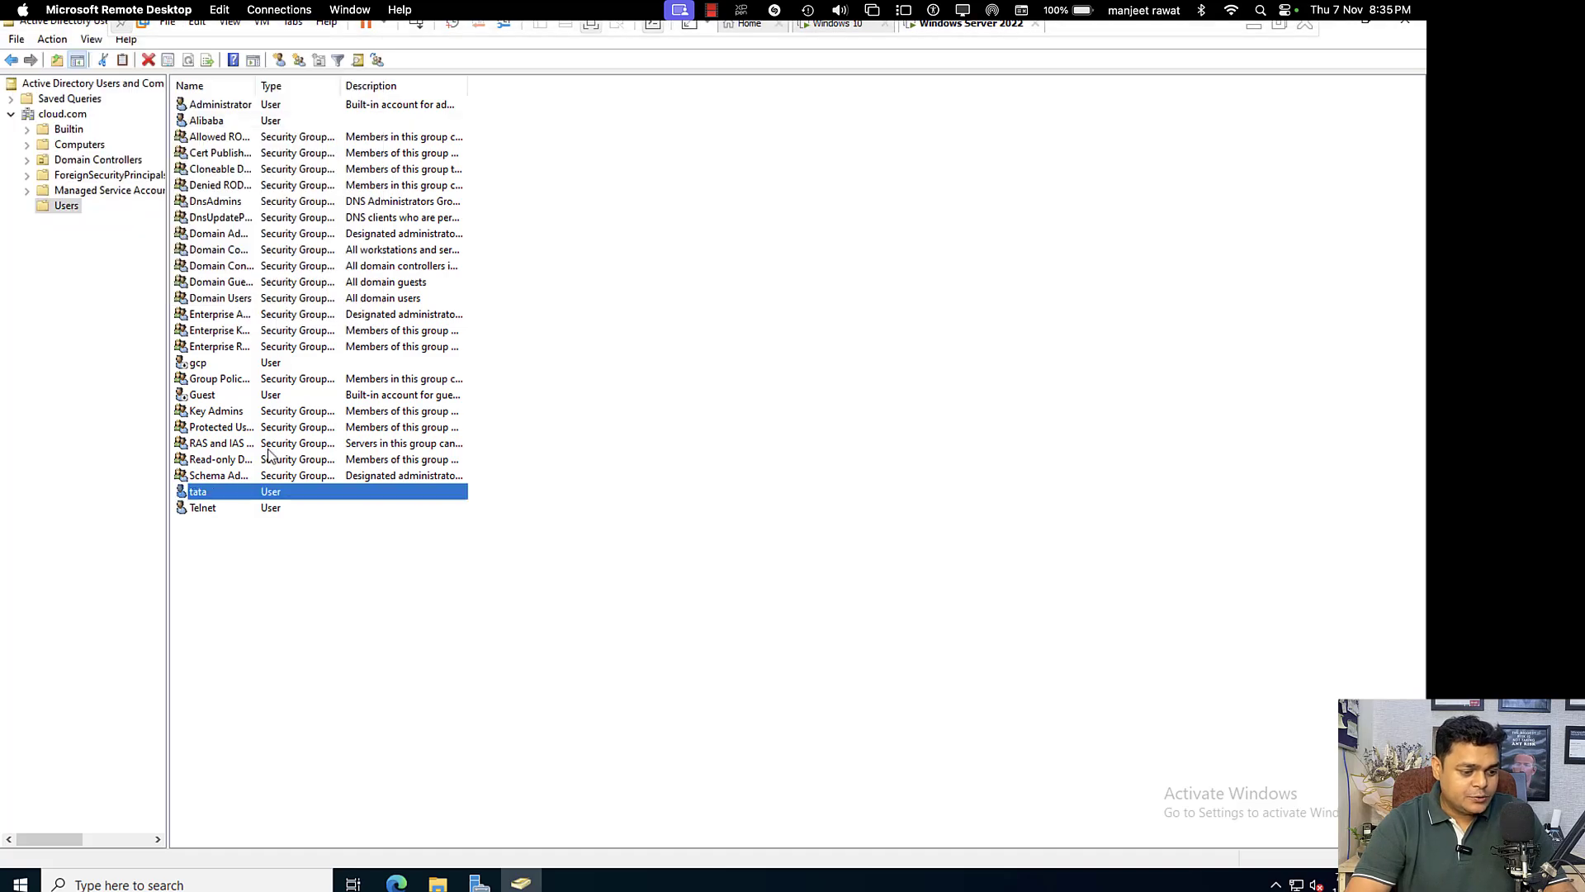
{"action": "double_click", "coordinate": [218, 494]}
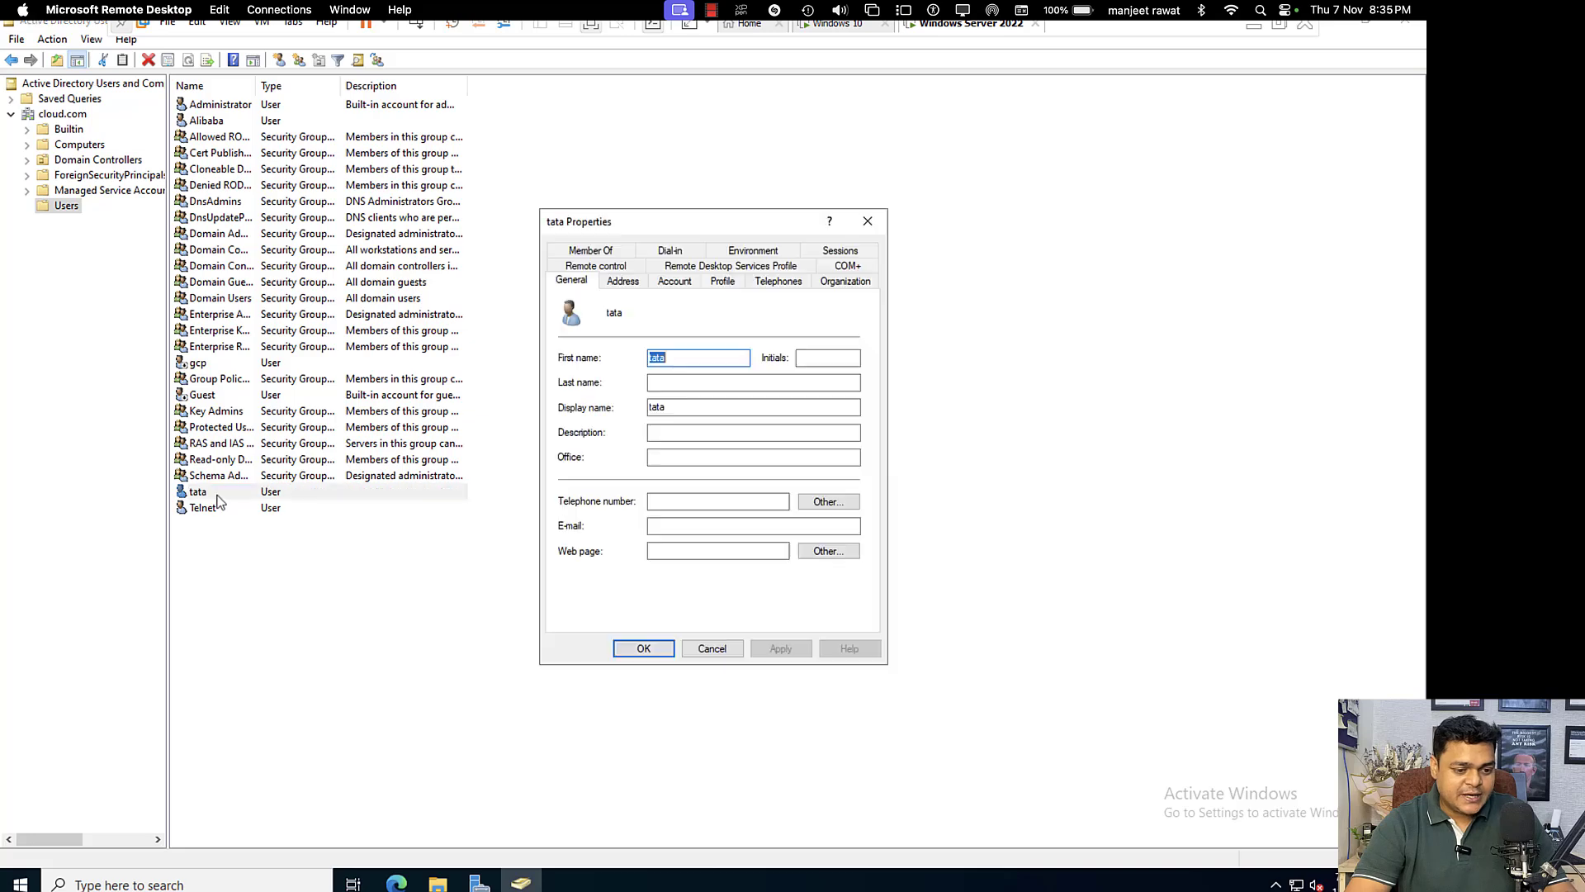
{"action": "left_click", "coordinate": [591, 252]}
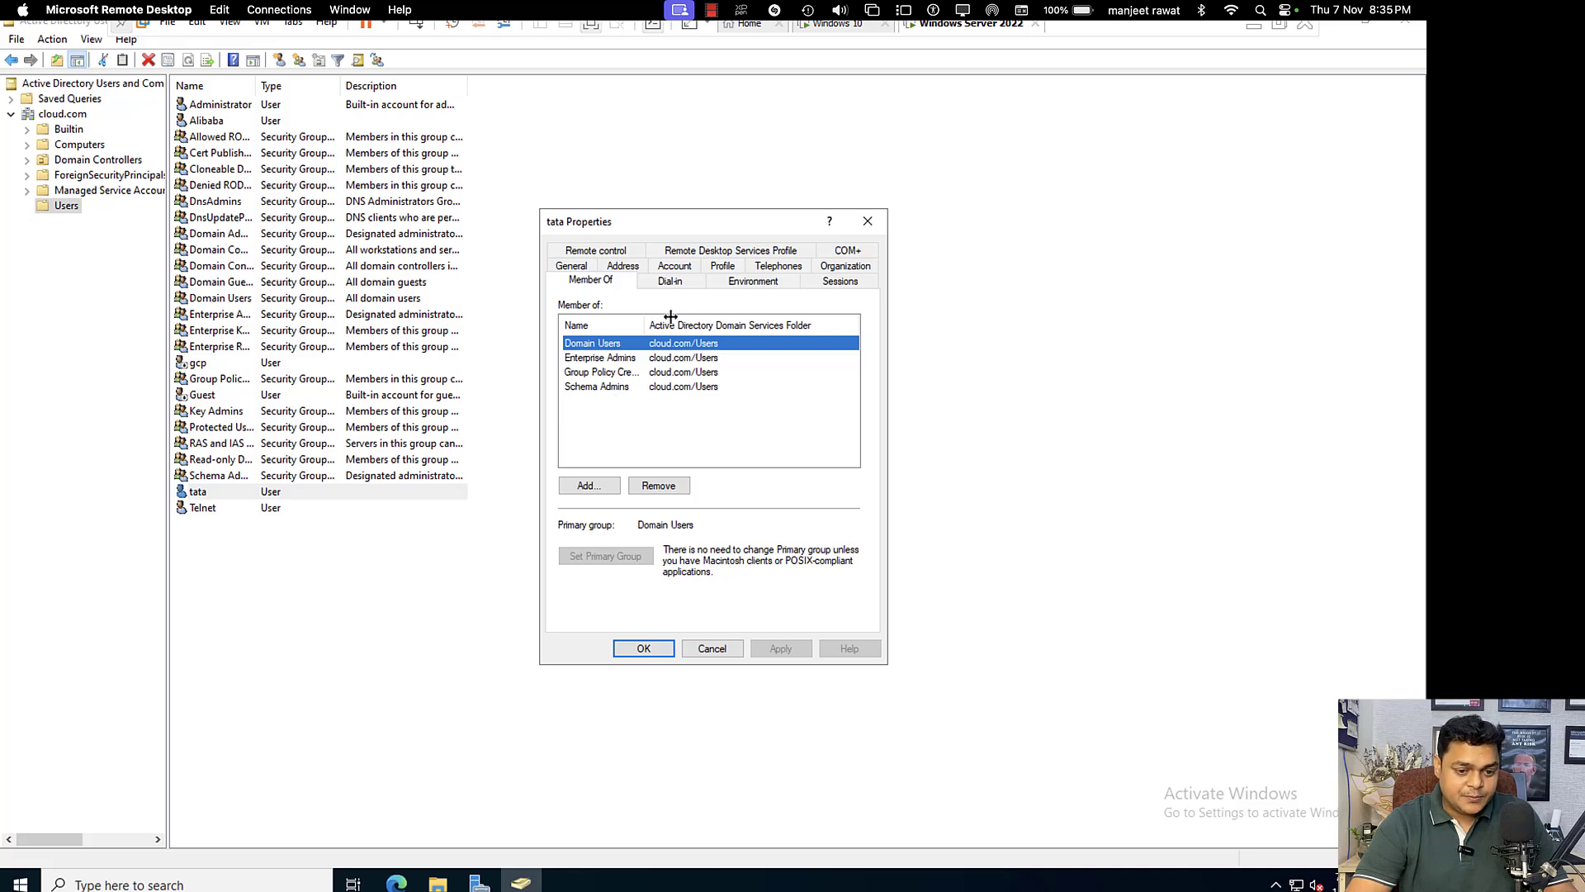
{"action": "left_click", "coordinate": [868, 221]}
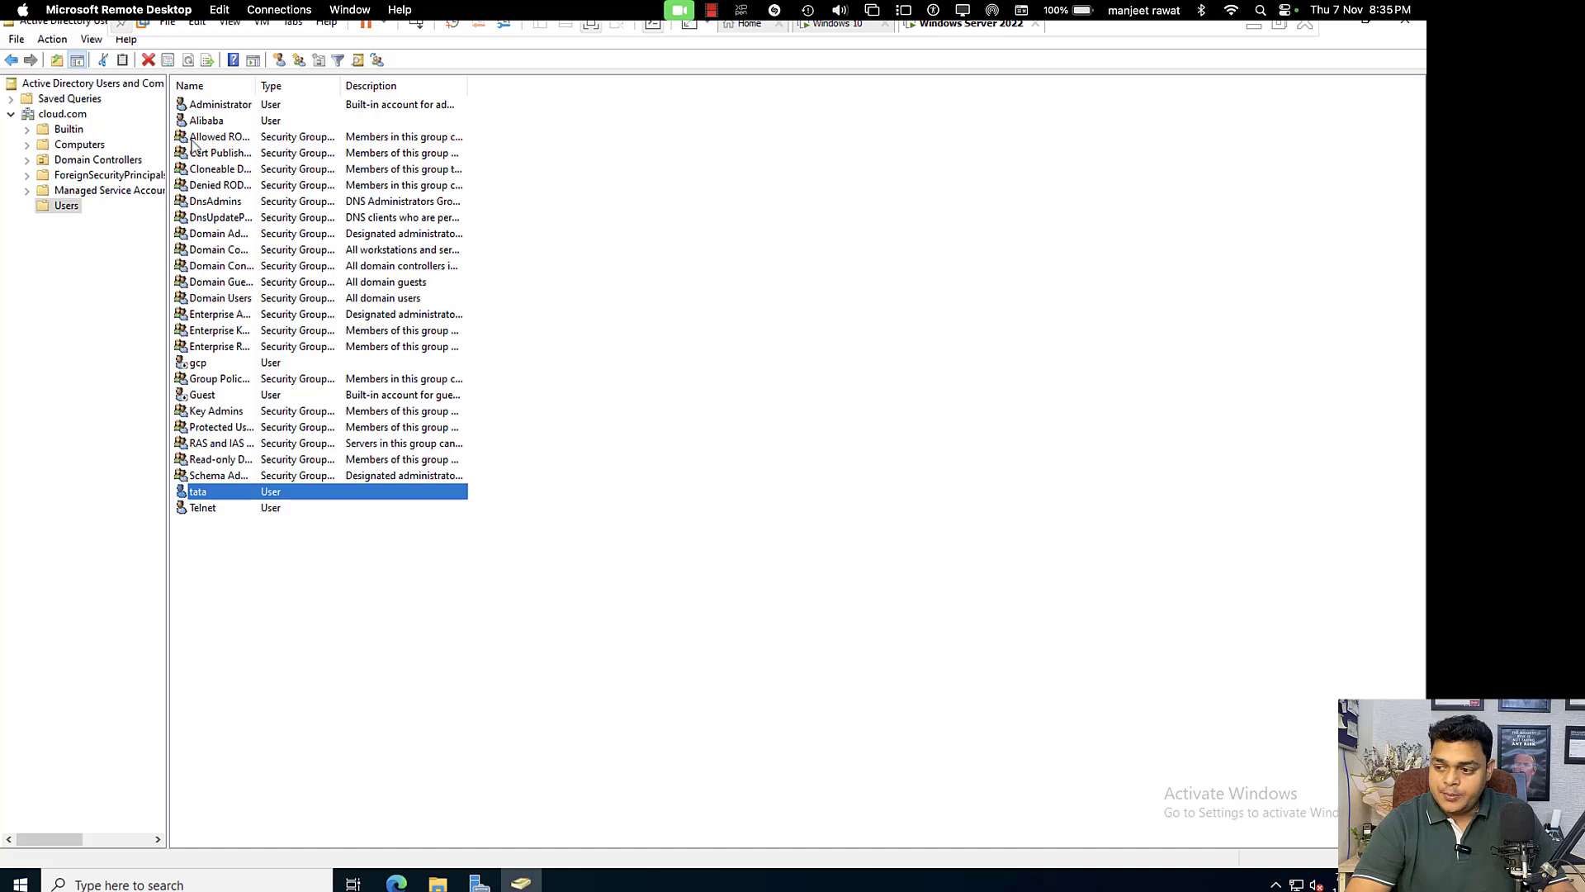
Add Alibaba to Backup Operators by listing all cloud.com groups with Find Now
{"action": "right_click", "coordinate": [217, 126]}
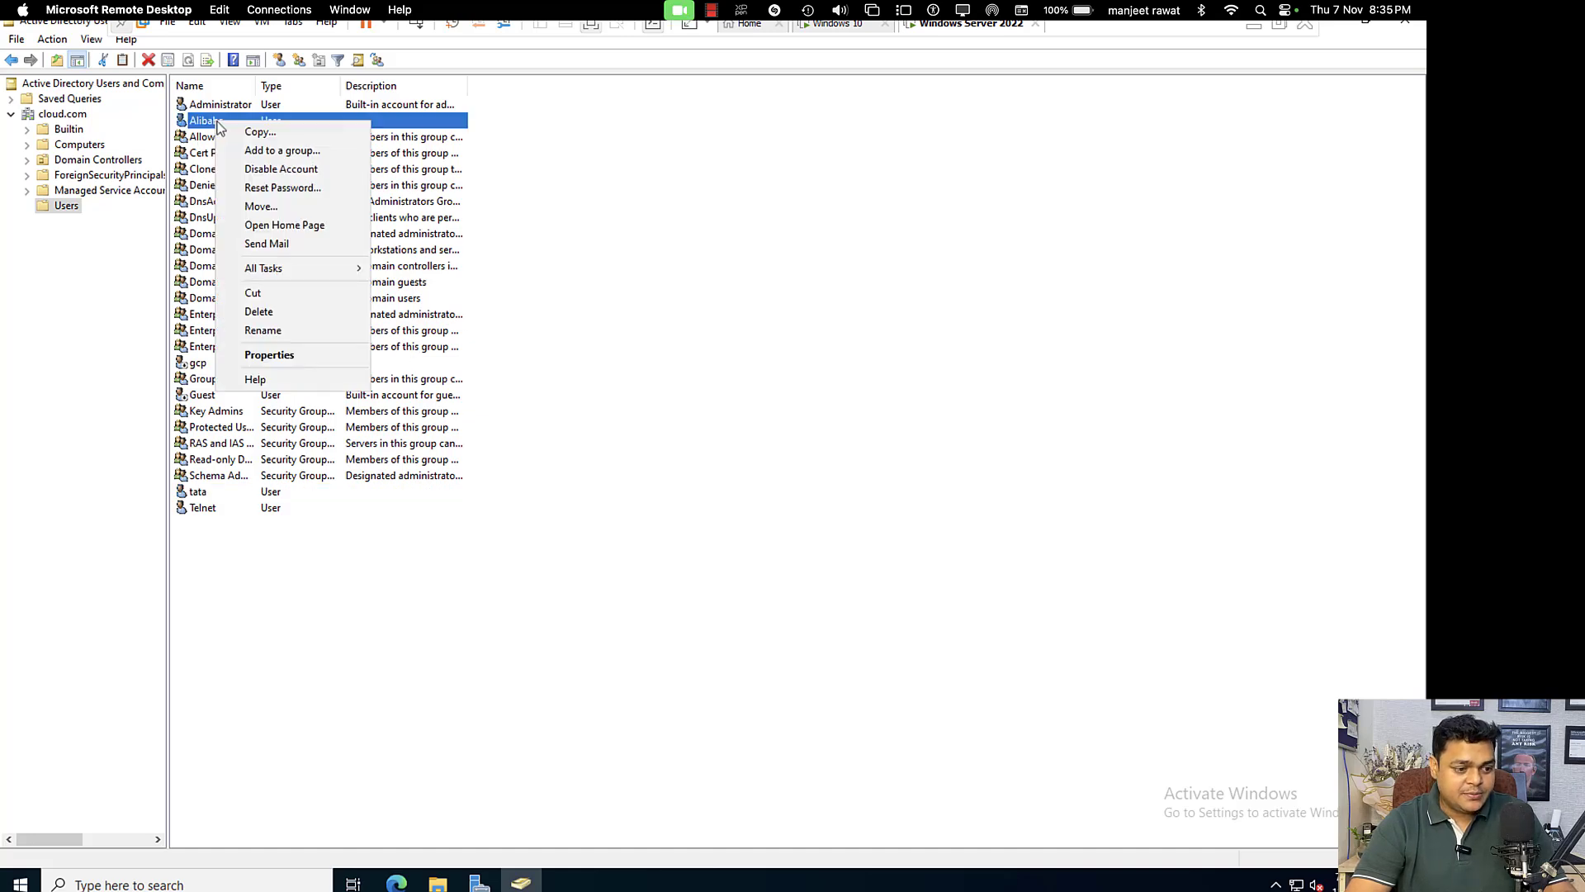
{"action": "left_click", "coordinate": [282, 152]}
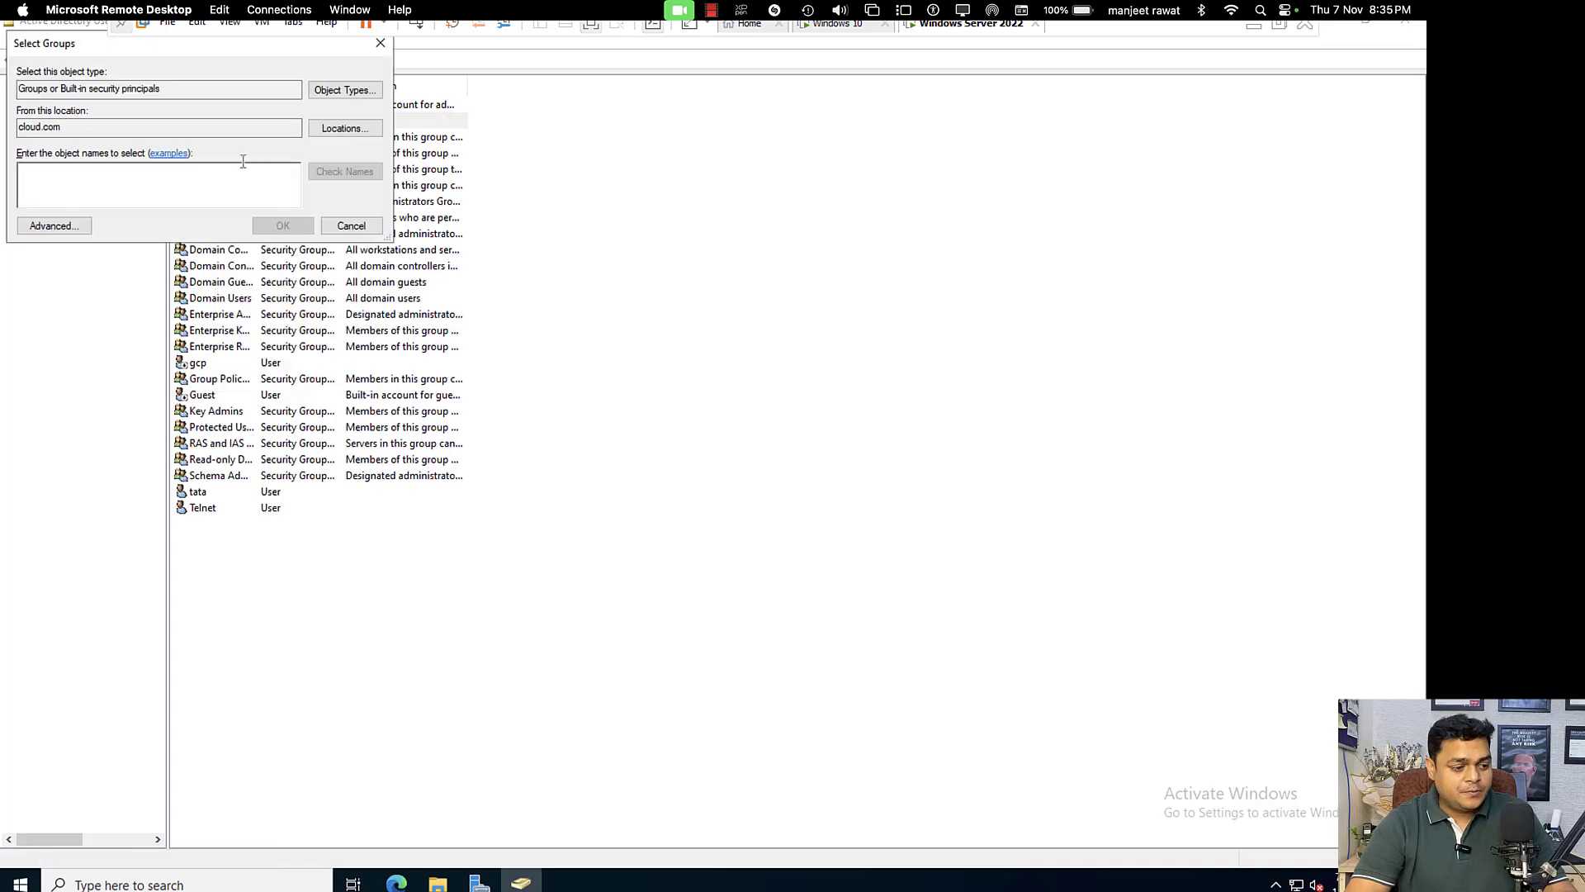
{"action": "left_click", "coordinate": [63, 228]}
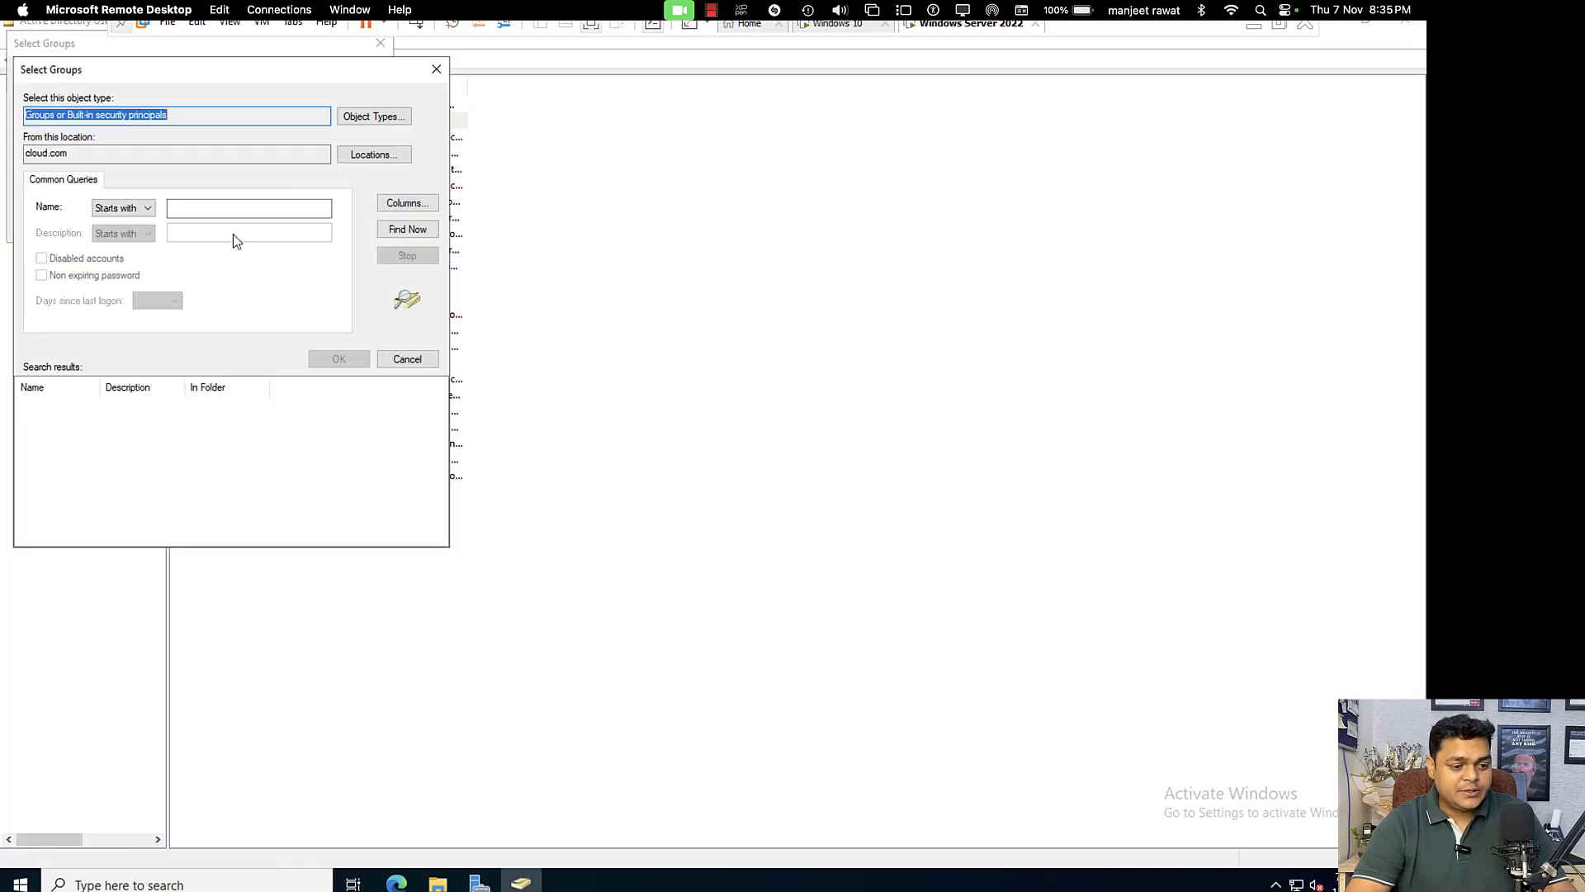
{"action": "left_click", "coordinate": [408, 229]}
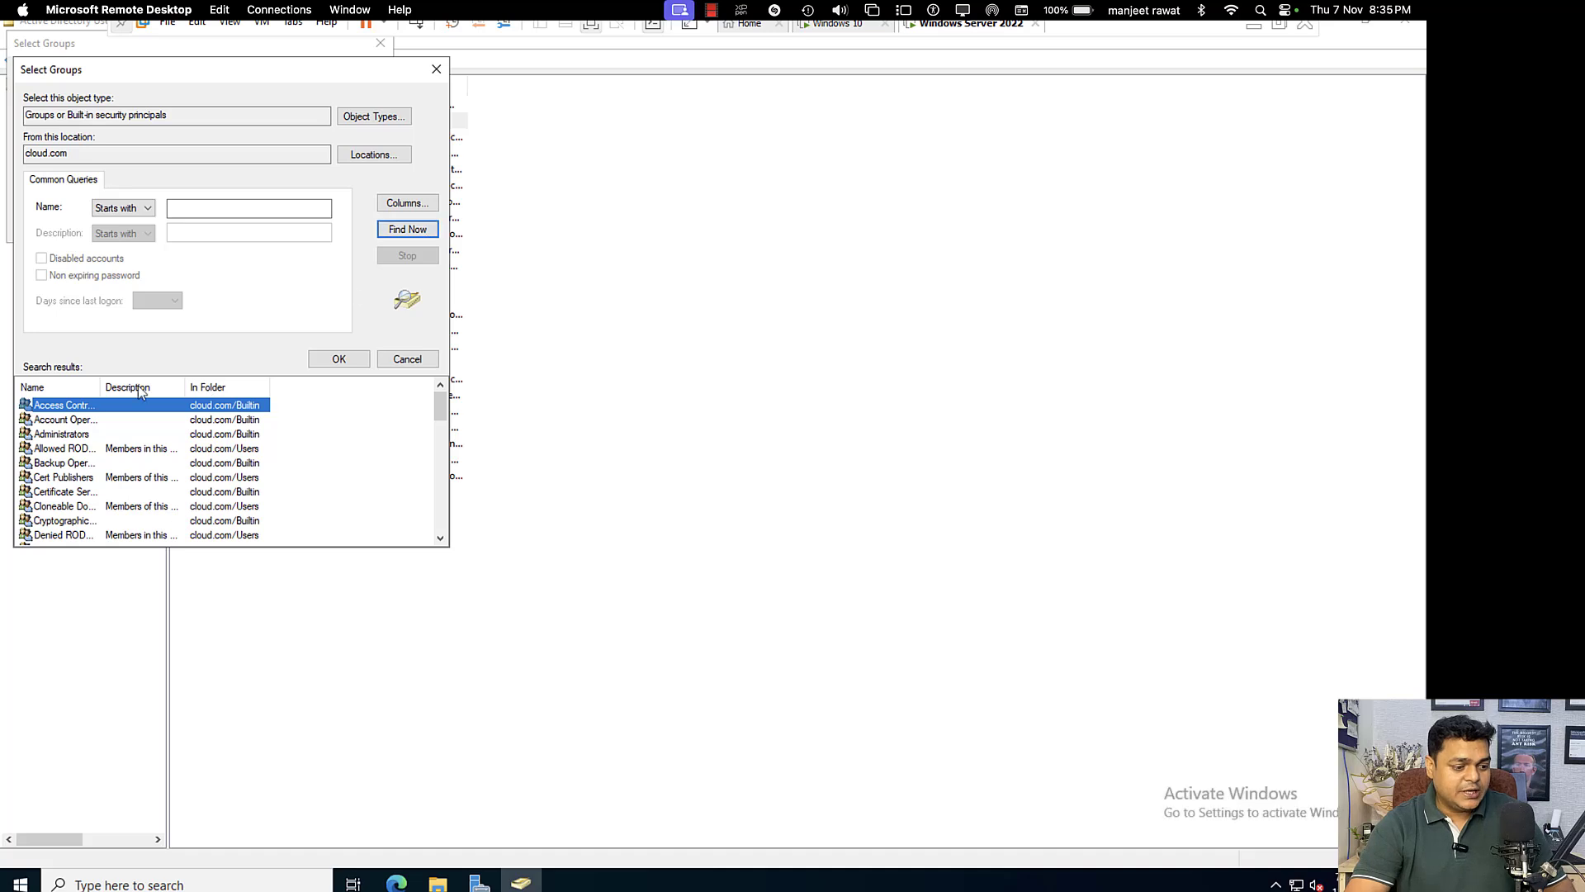
{"action": "left_click_drag", "start_coordinate": [101, 387], "coordinate": [326, 388]}
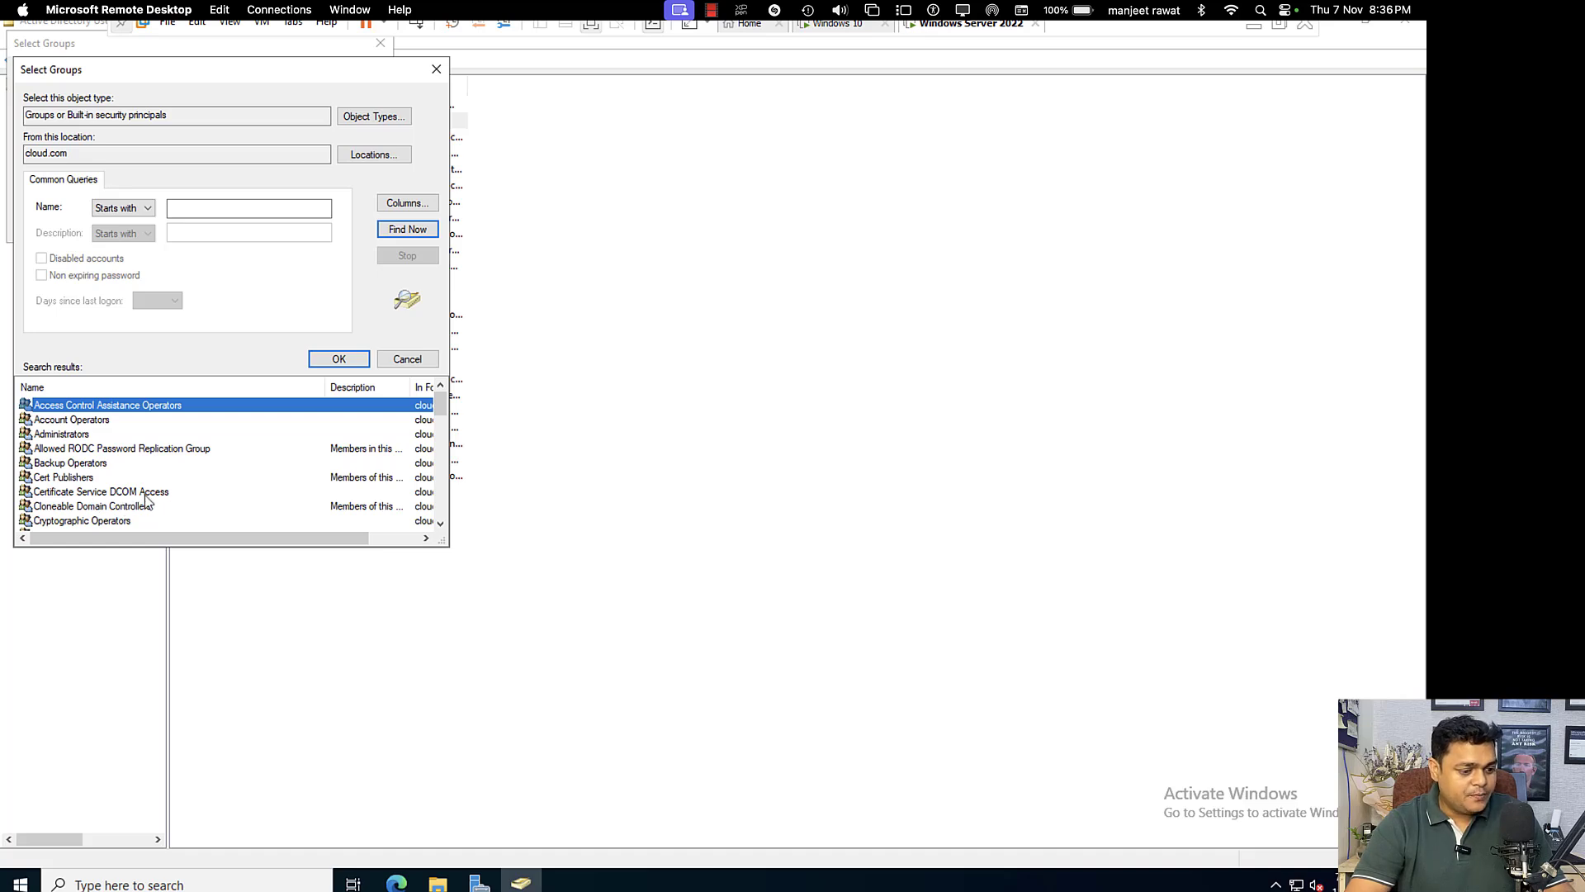
{"action": "left_click", "coordinate": [74, 462]}
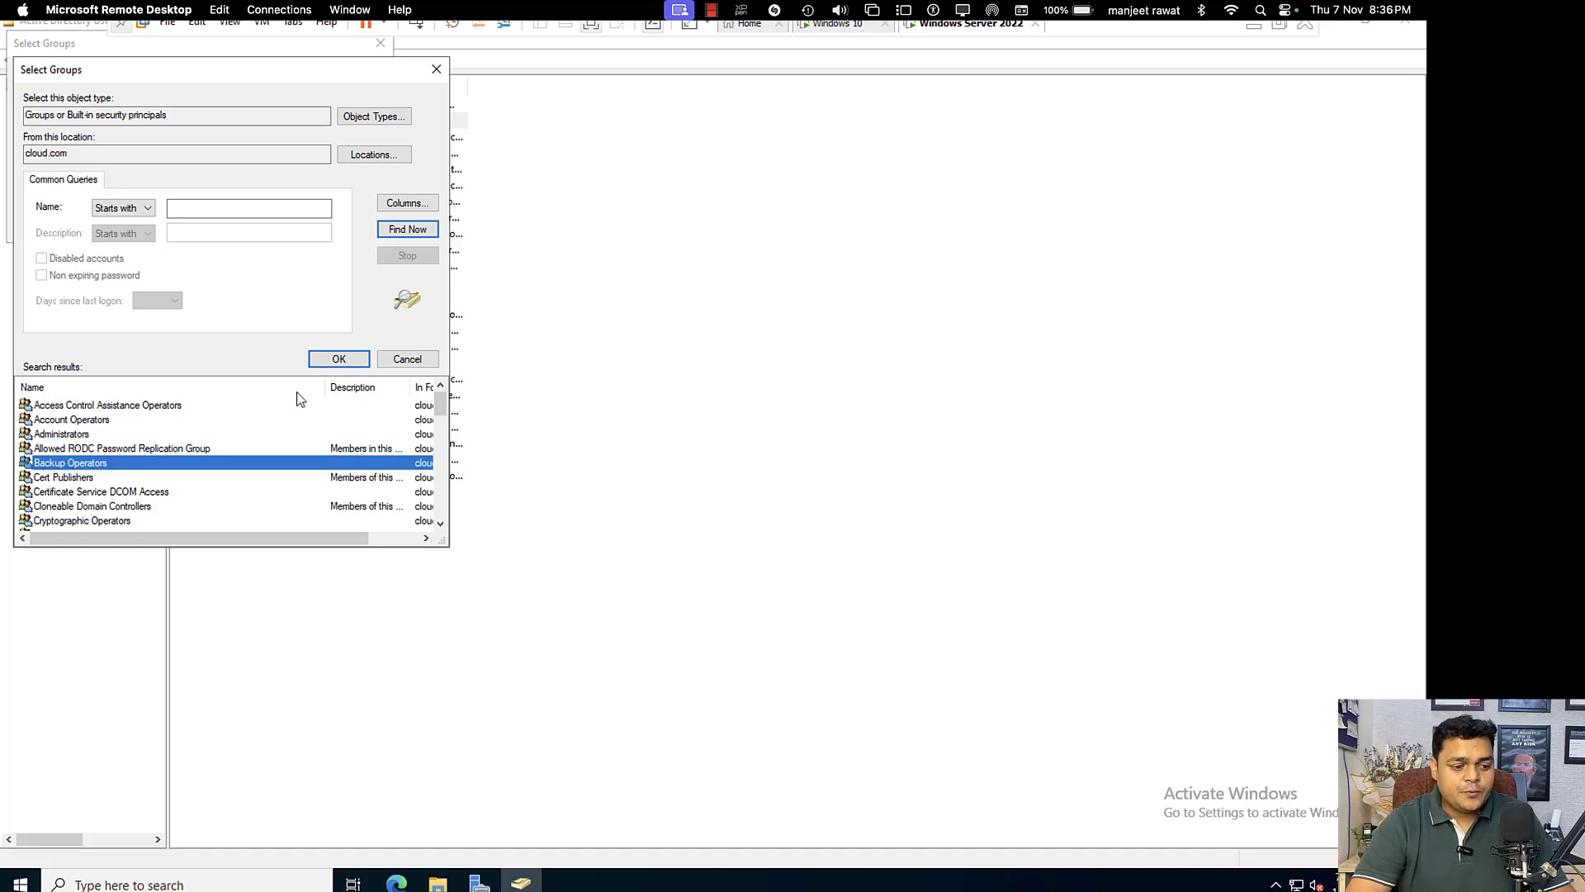
{"action": "left_click", "coordinate": [338, 360]}
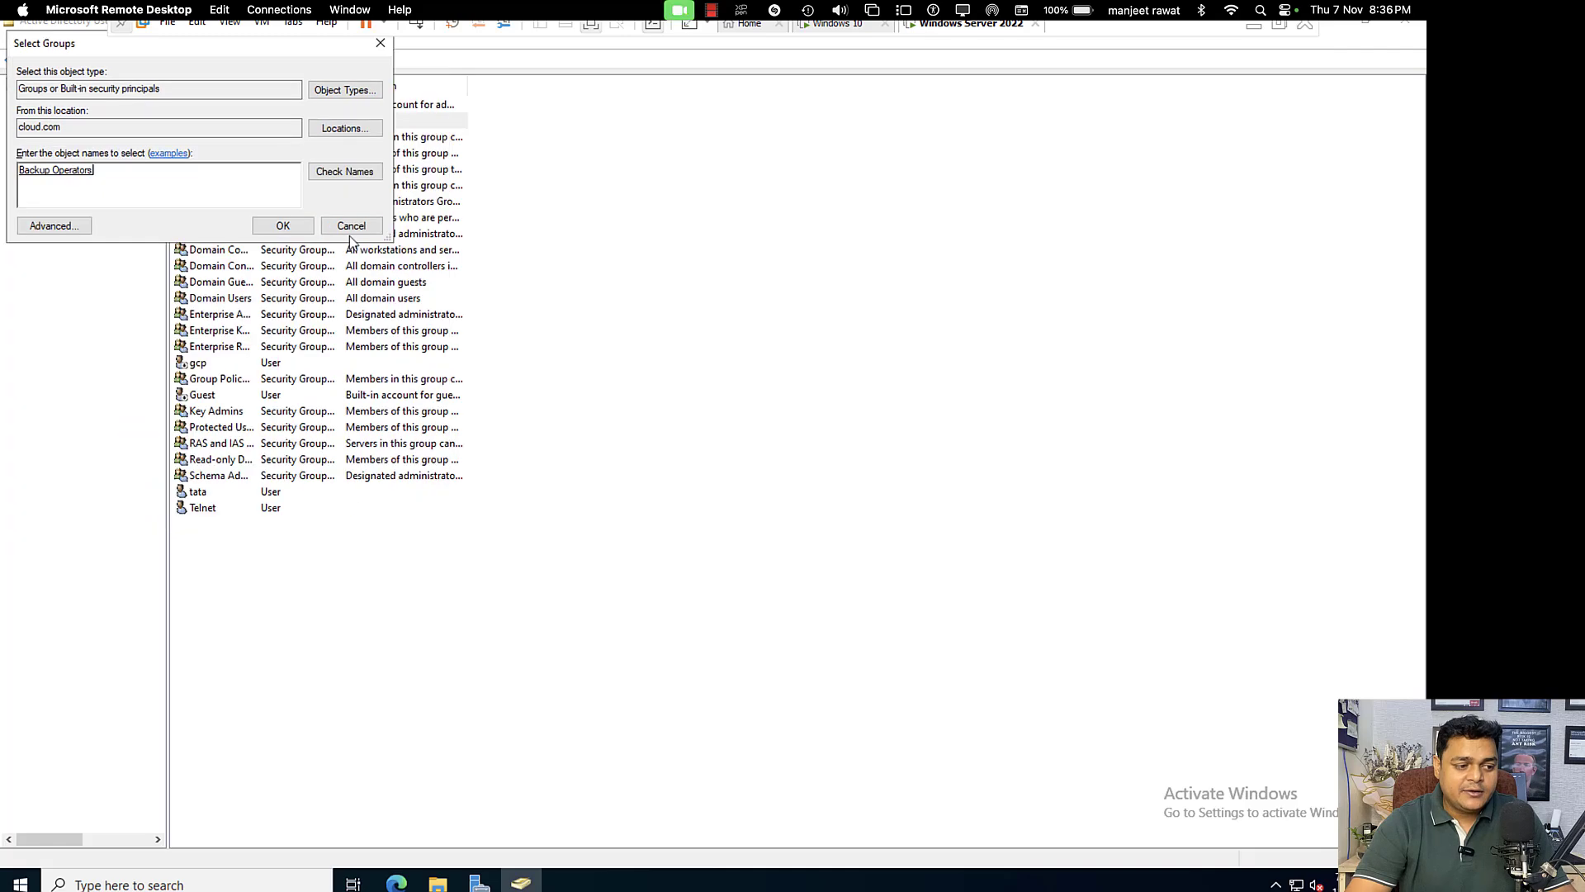
{"action": "left_click", "coordinate": [285, 225]}
{"action": "left_click", "coordinate": [834, 508]}
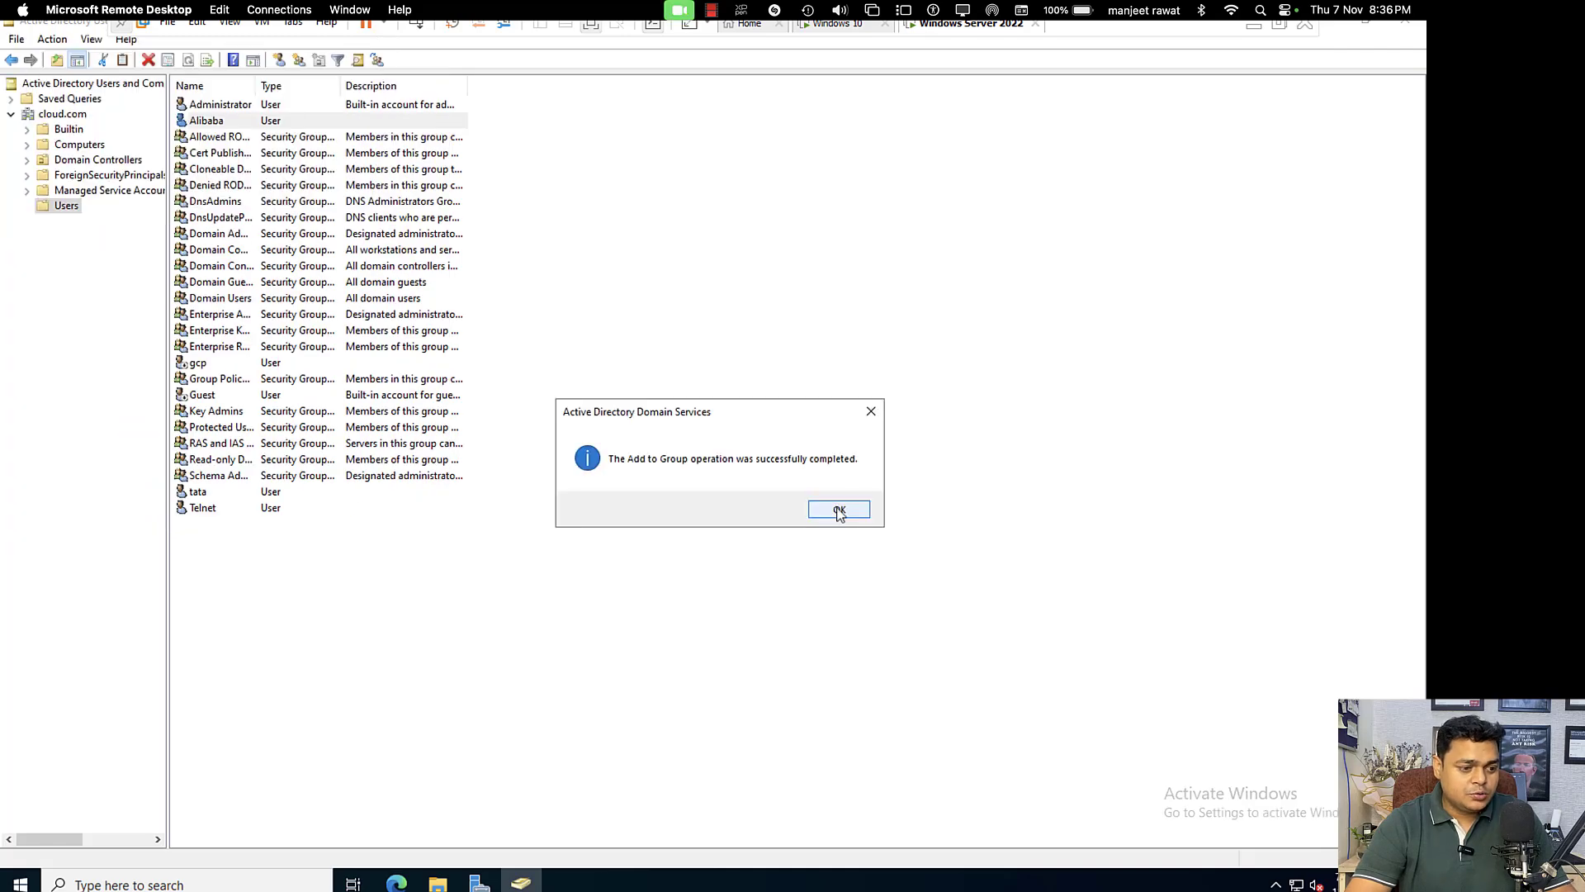
Check Alibaba's Member Of tab for Backup Operators, then cancel the properties
{"action": "right_click", "coordinate": [220, 125]}
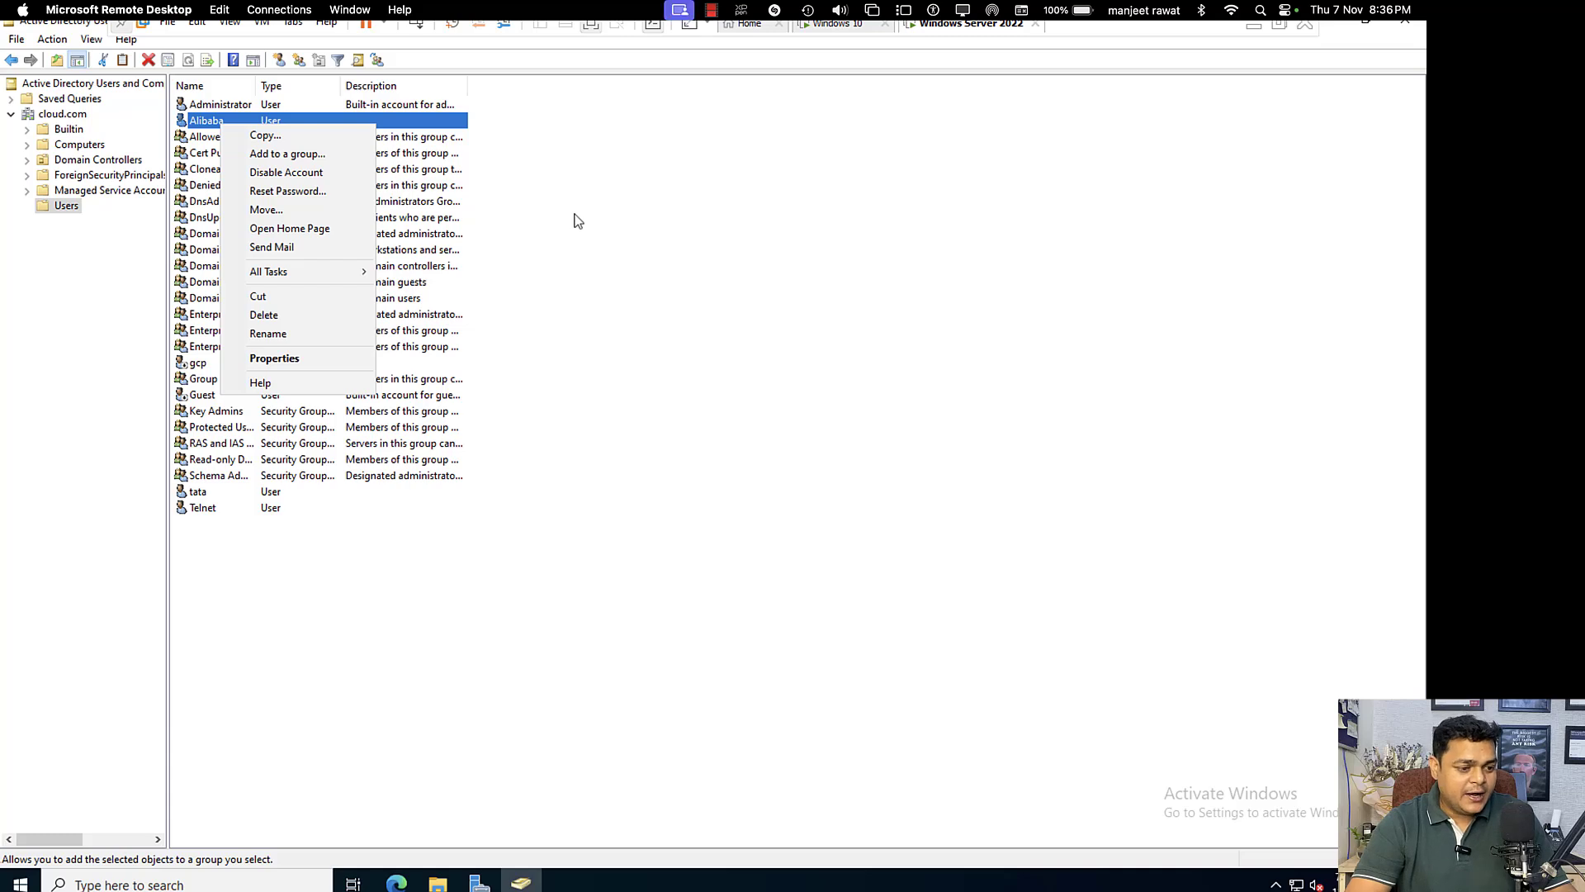
{"action": "left_click", "coordinate": [294, 358]}
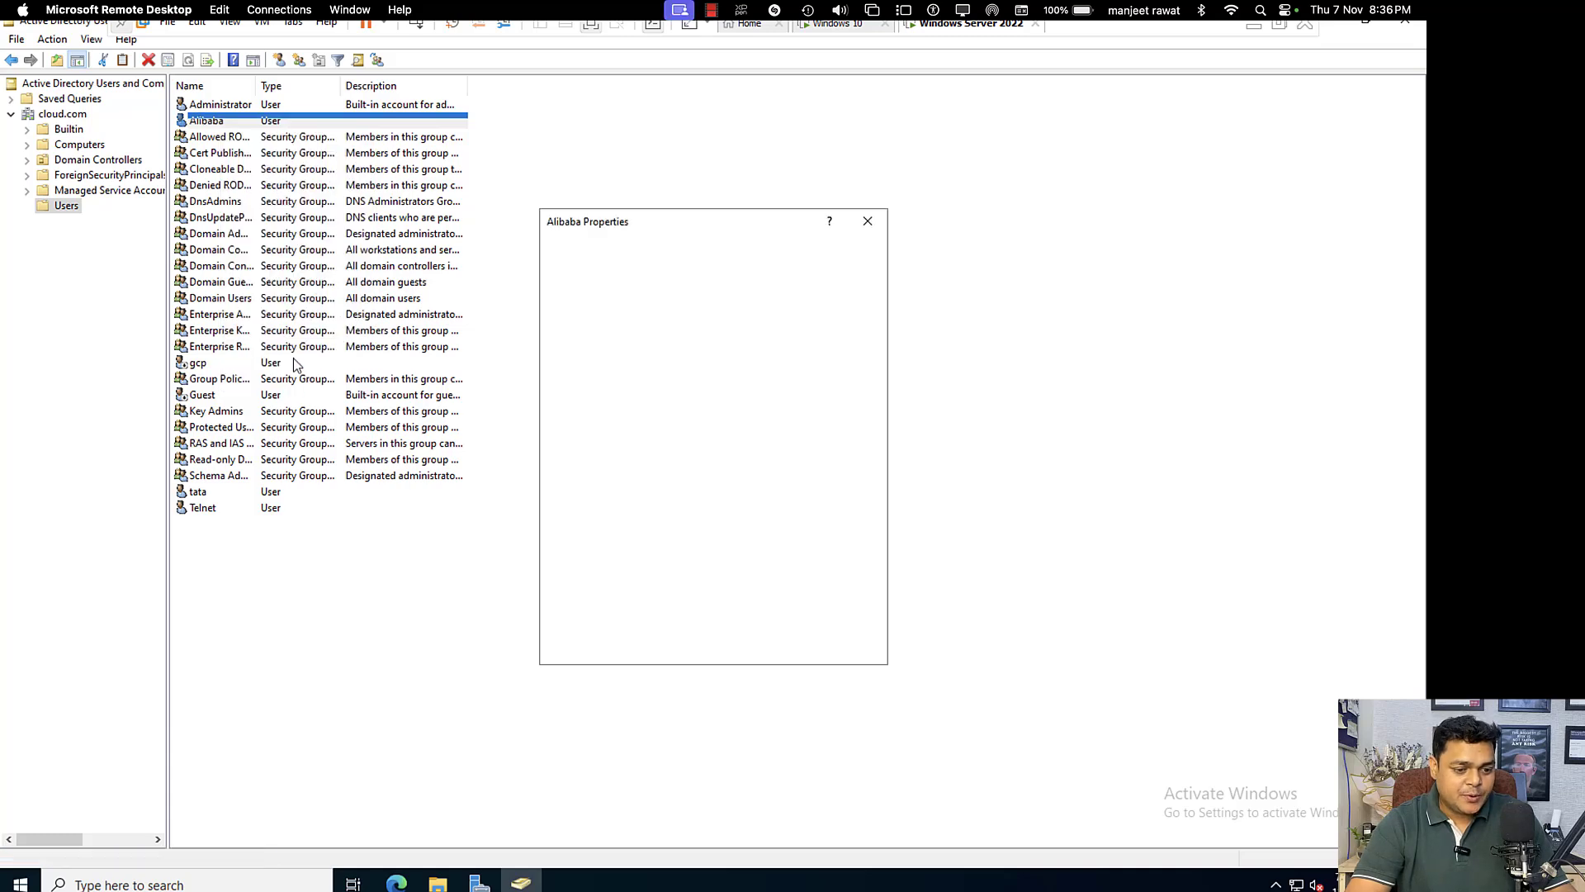
{"action": "left_click", "coordinate": [593, 251]}
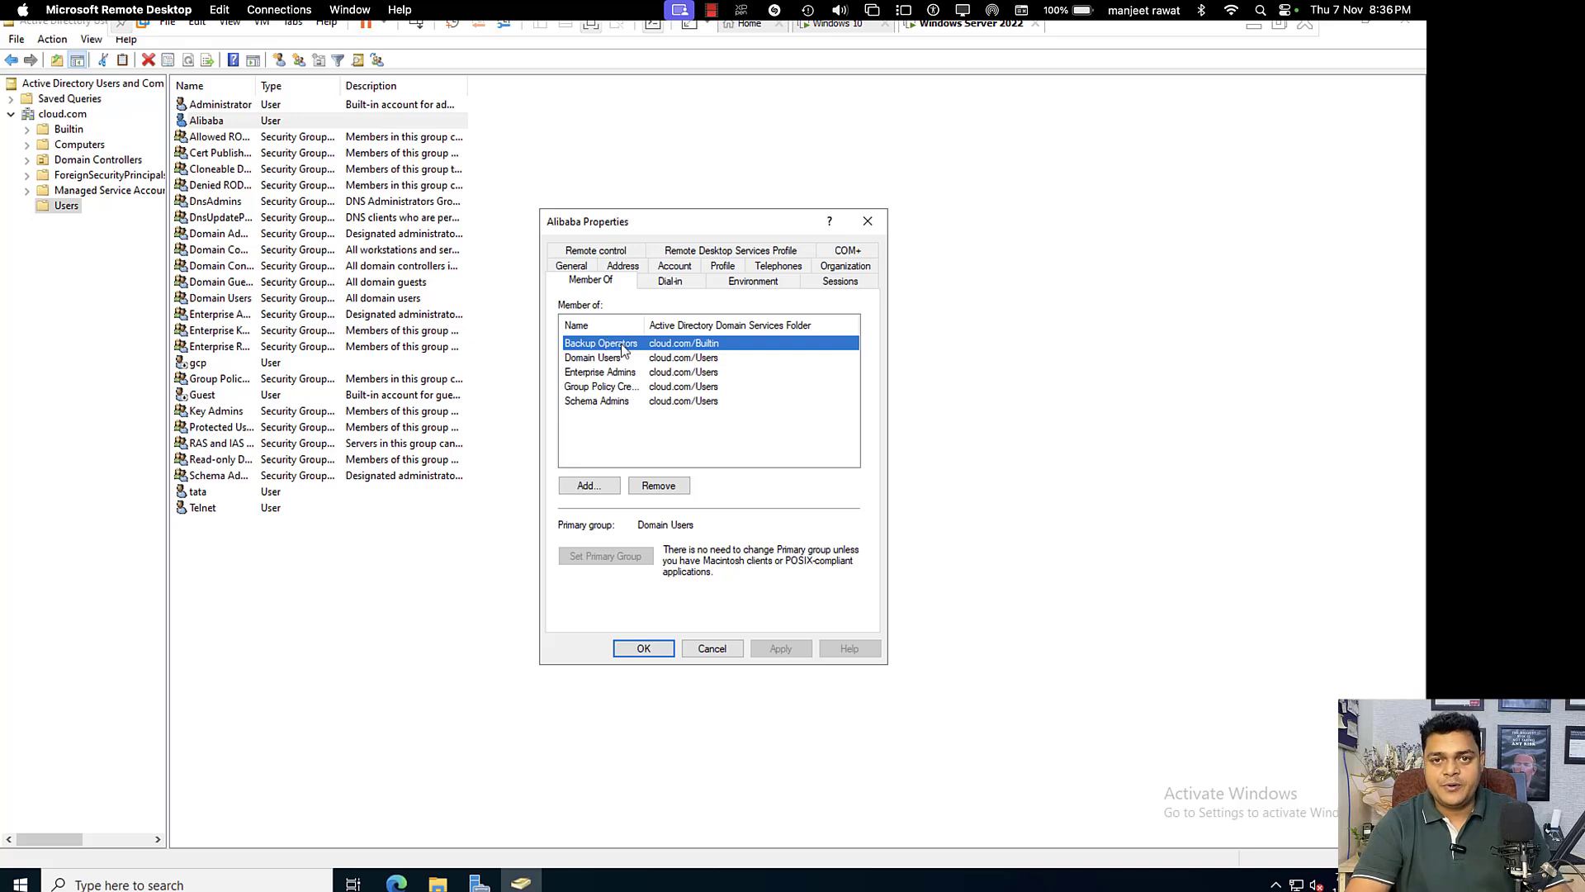
{"action": "left_click", "coordinate": [709, 647]}
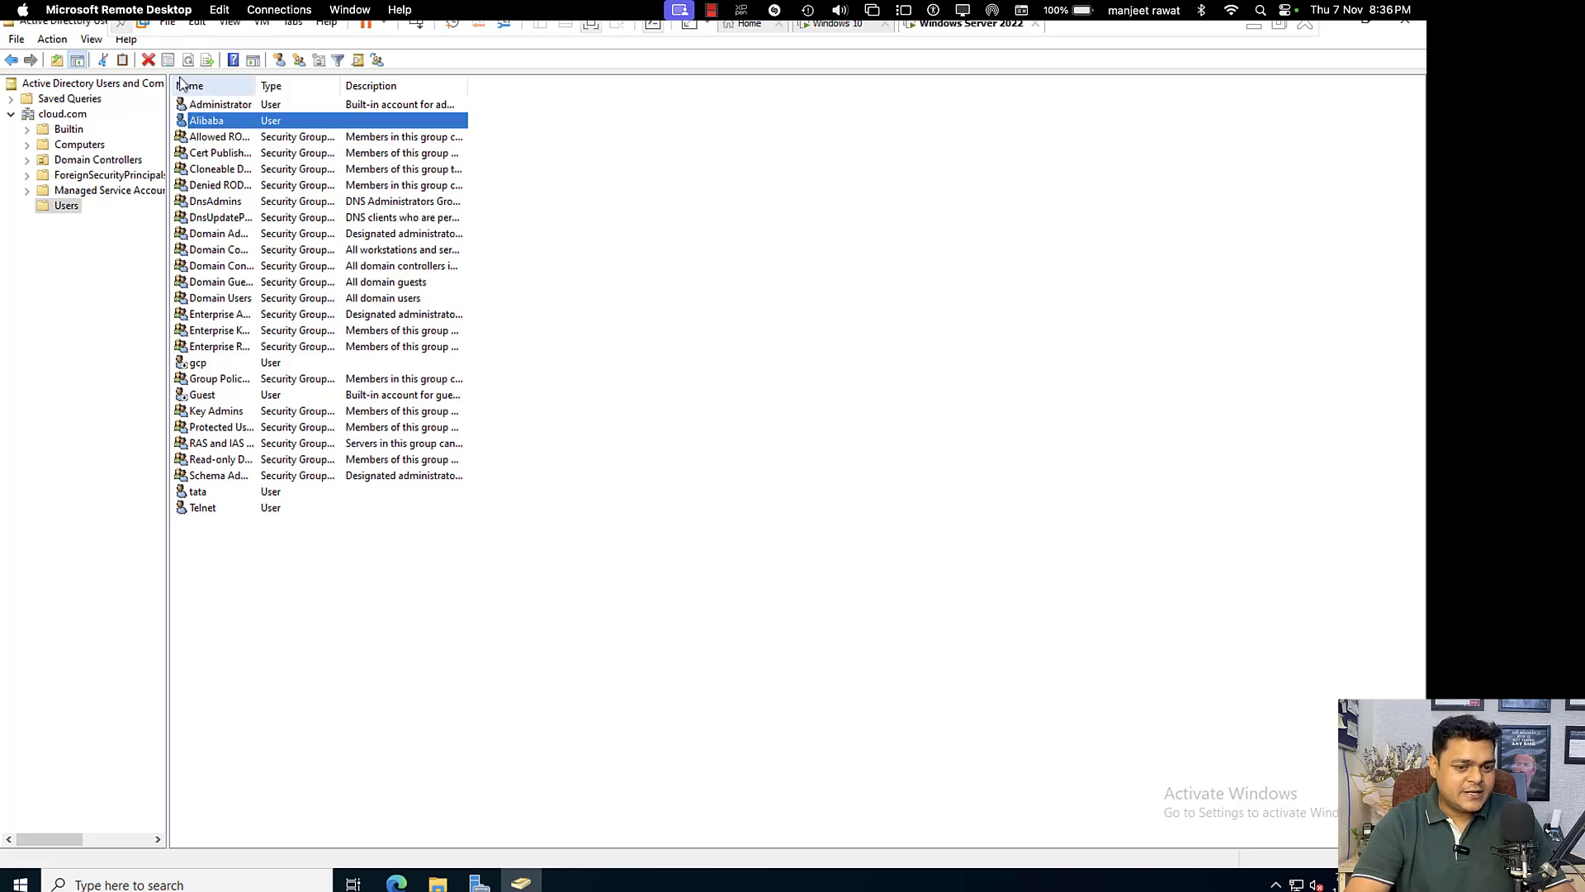
Disable the Alibaba account and acknowledge the confirmation
{"action": "right_click", "coordinate": [212, 123]}
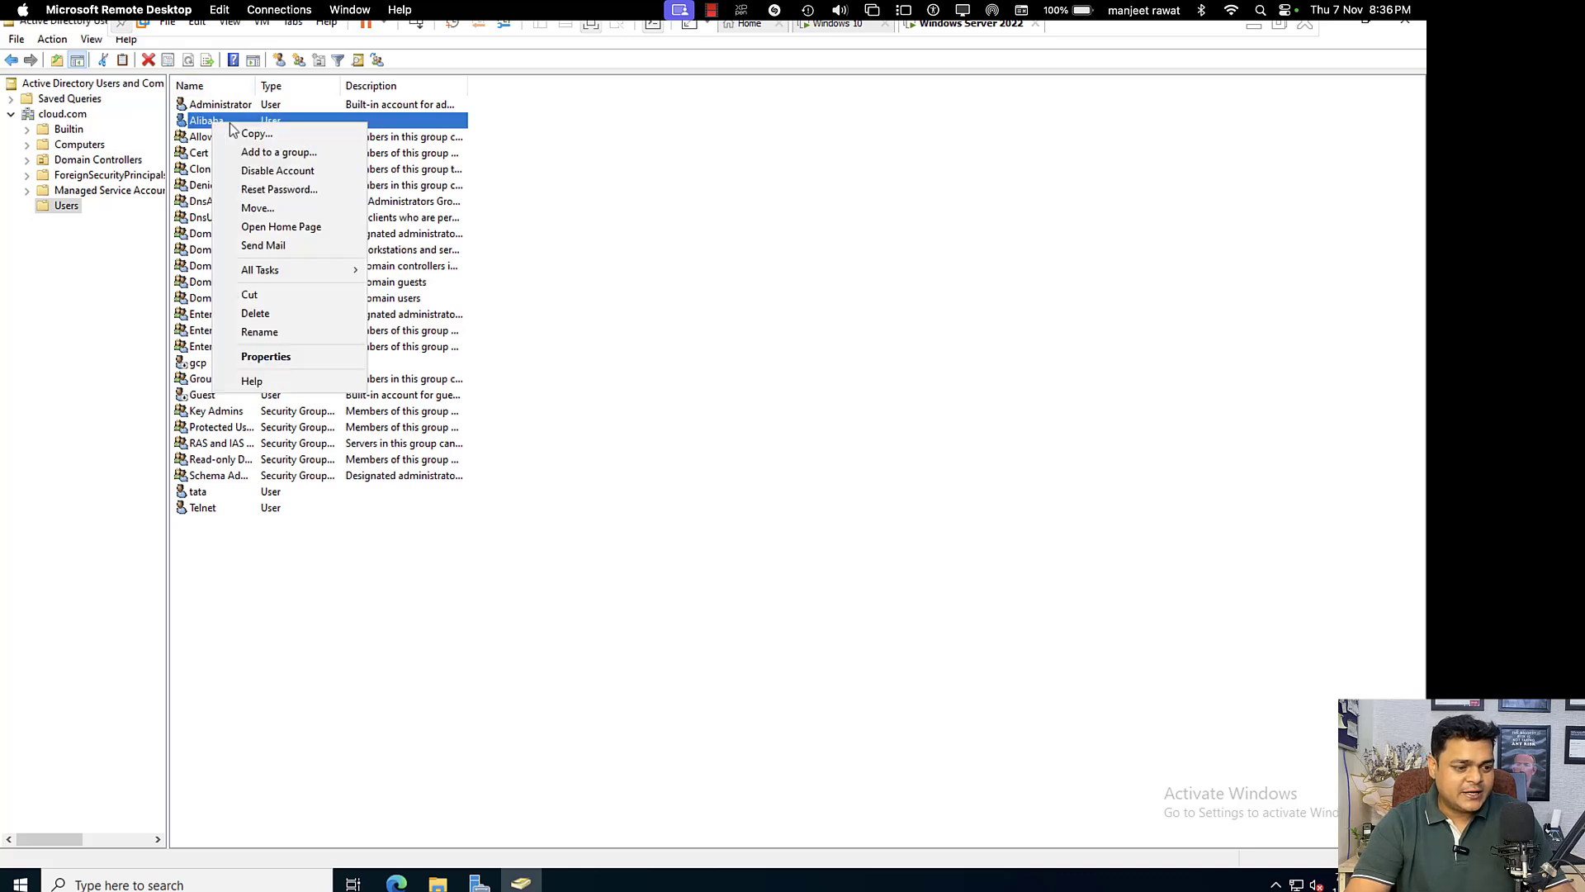
{"action": "left_click", "coordinate": [285, 173]}
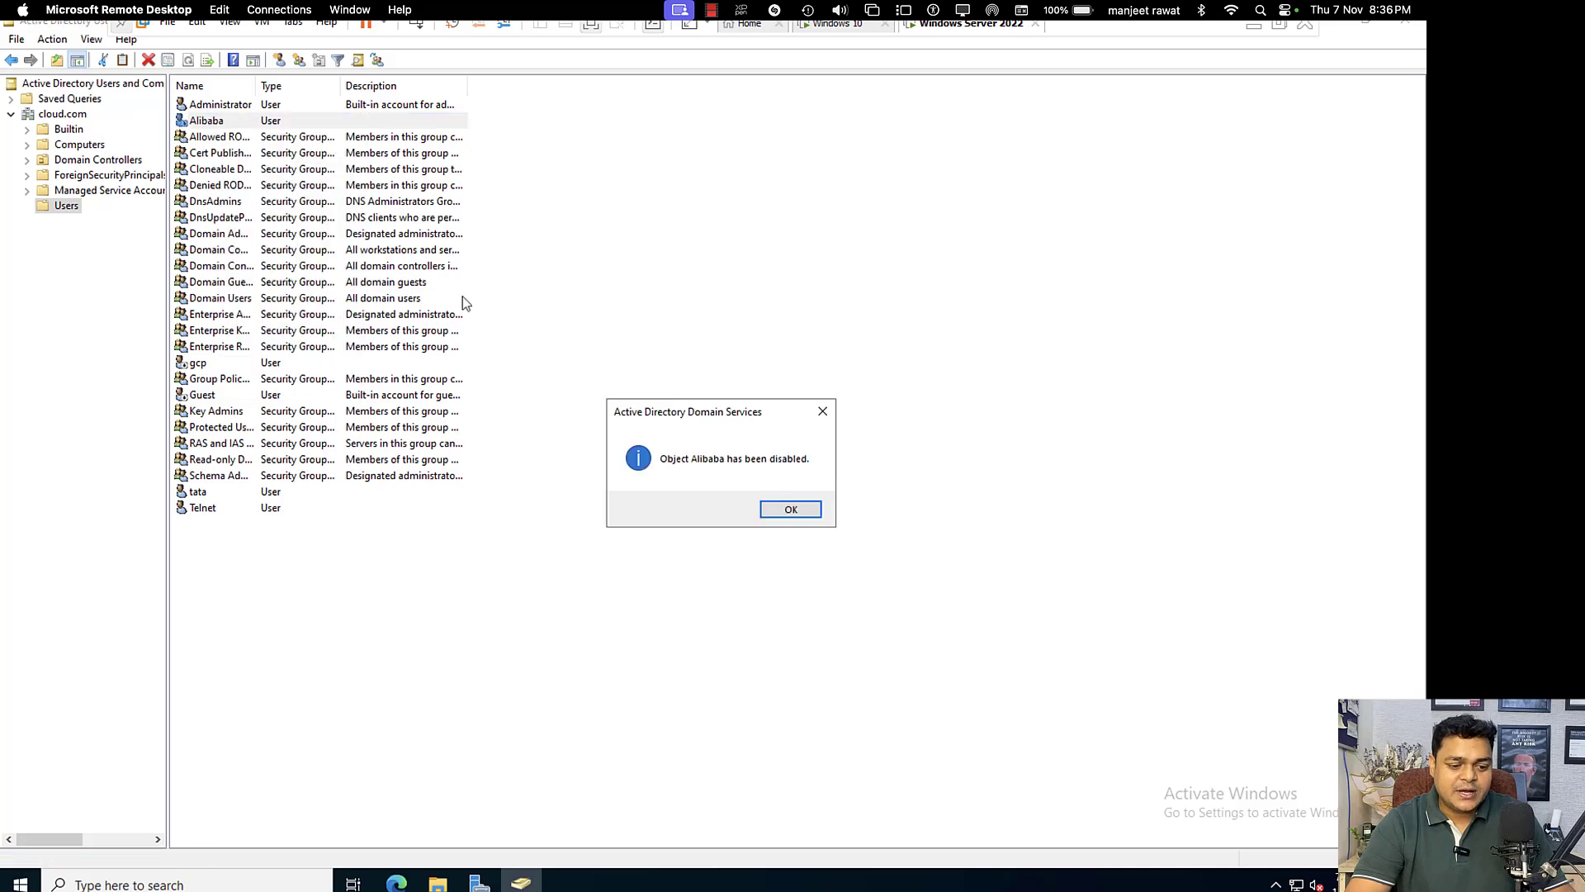
{"action": "left_click", "coordinate": [791, 510]}
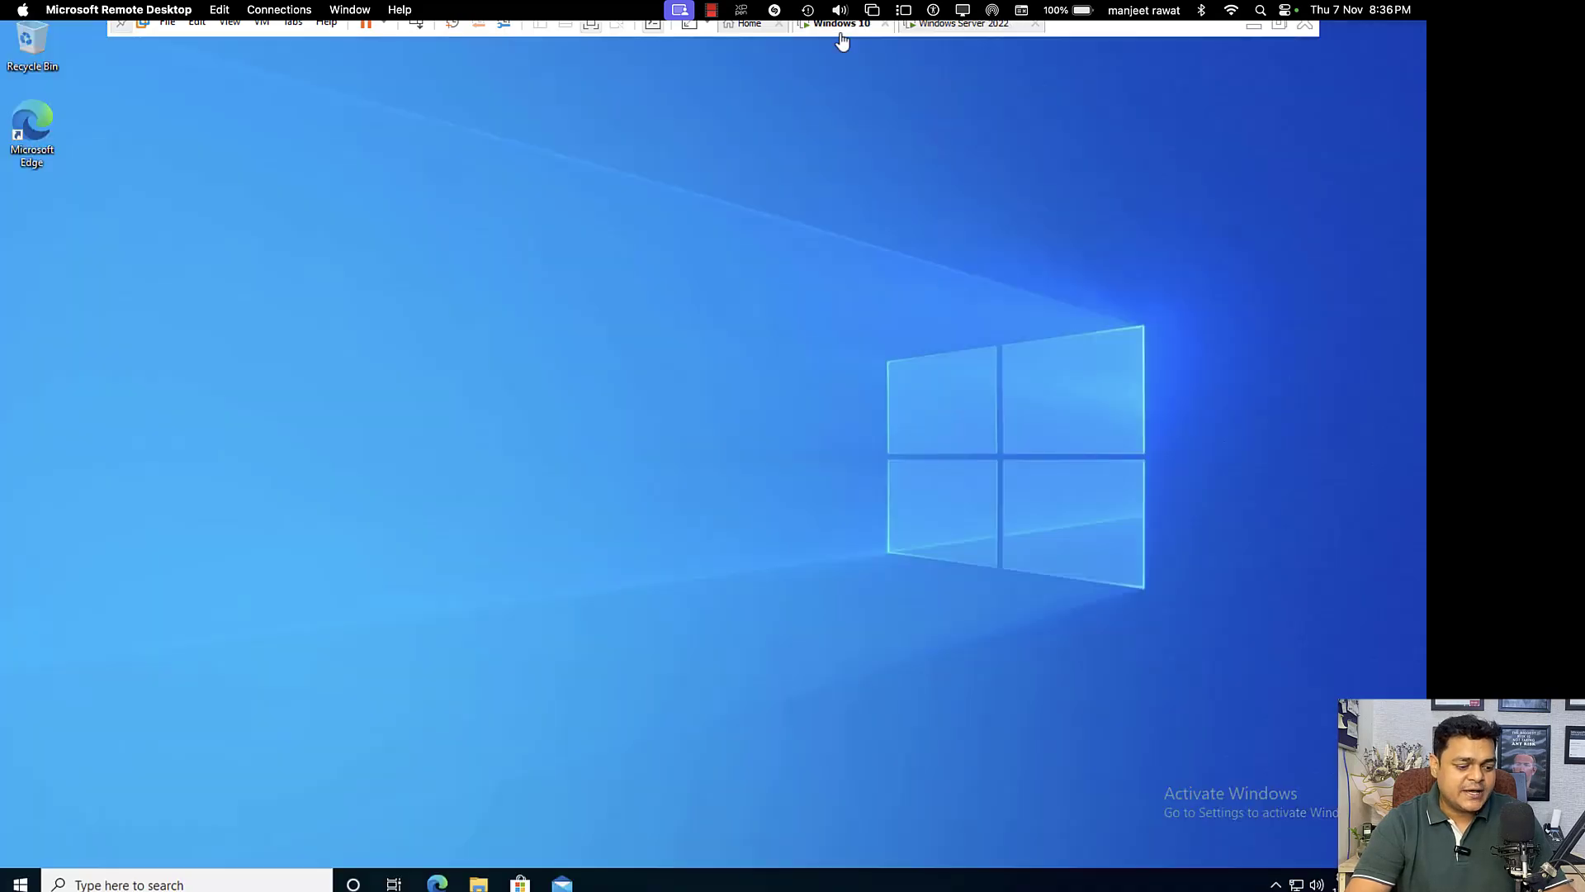
{"action": "left_click", "coordinate": [839, 30]}
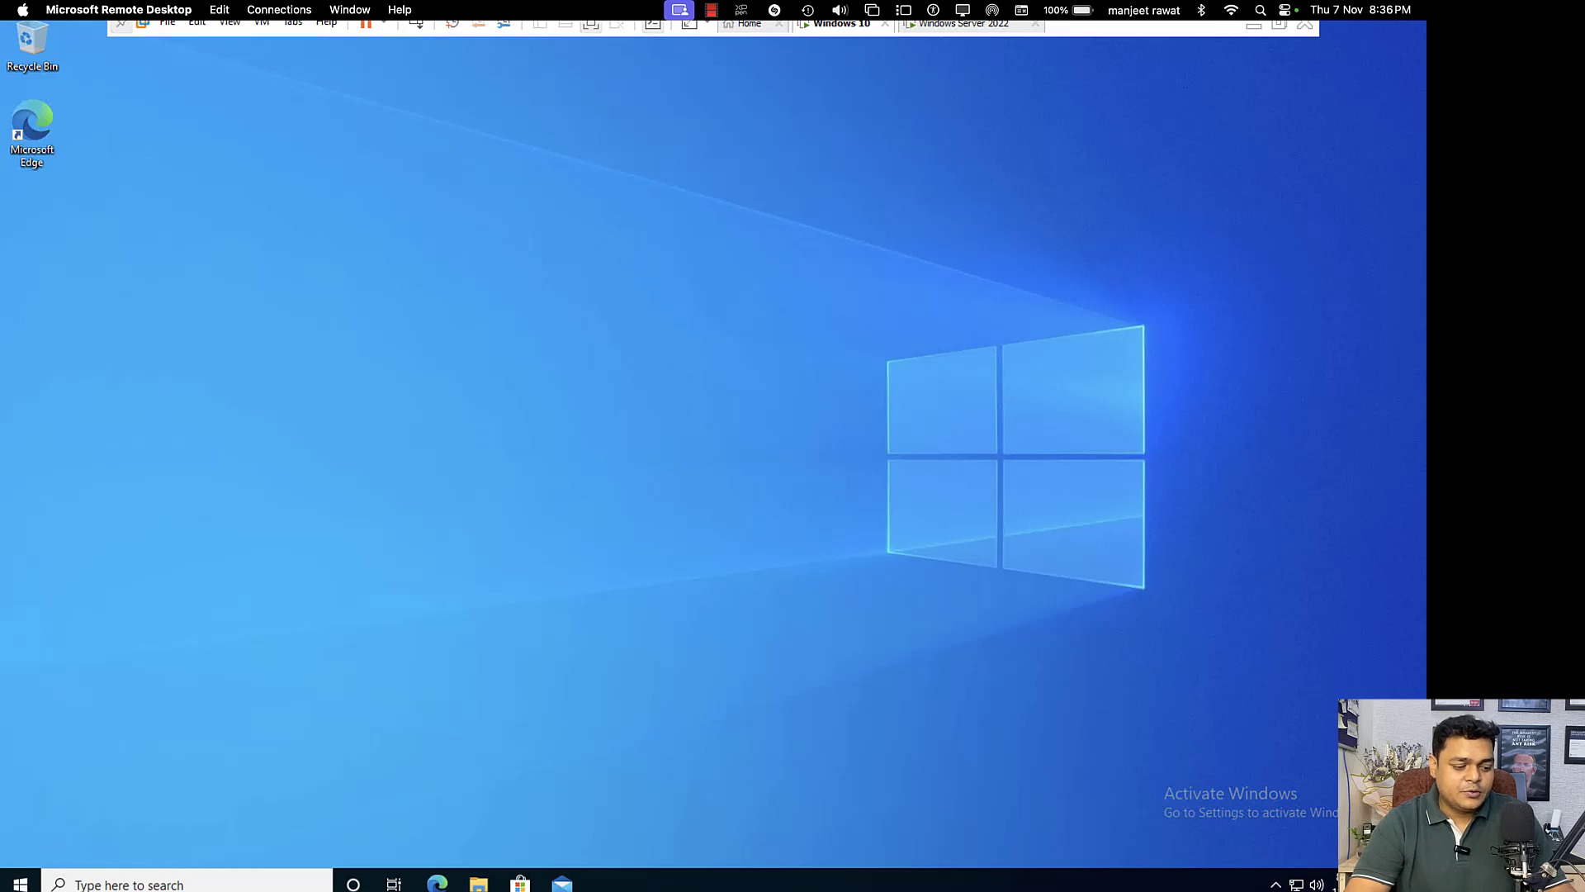
Sign out of the Windows 10 desktop
{"action": "left_click", "coordinate": [21, 882]}
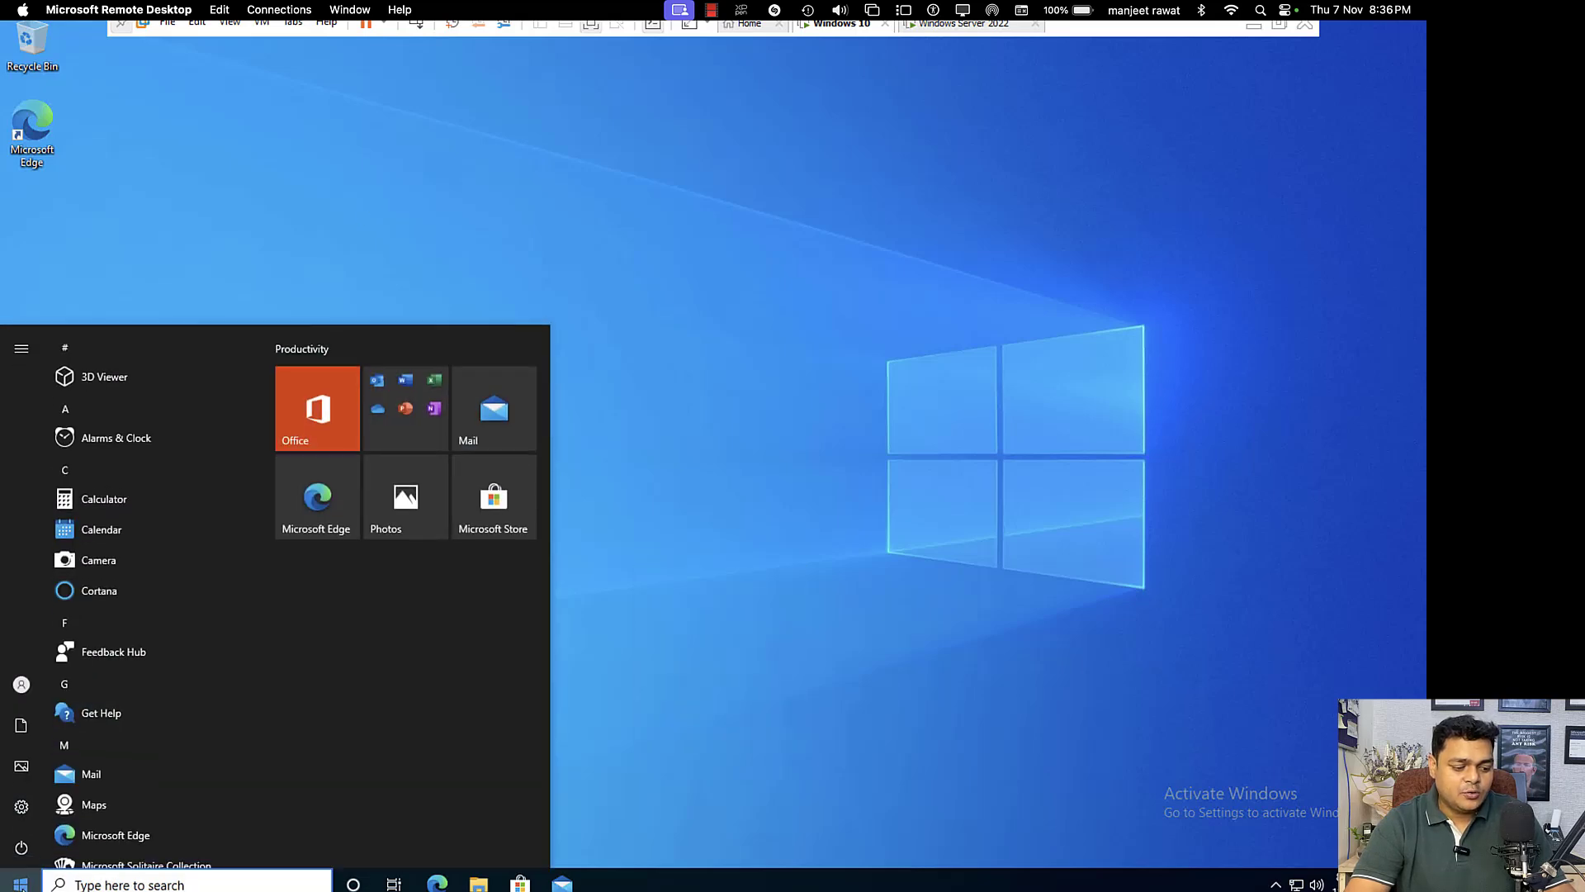
{"action": "right_click", "coordinate": [20, 882]}
{"action": "mouse_move", "coordinate": [93, 839]}
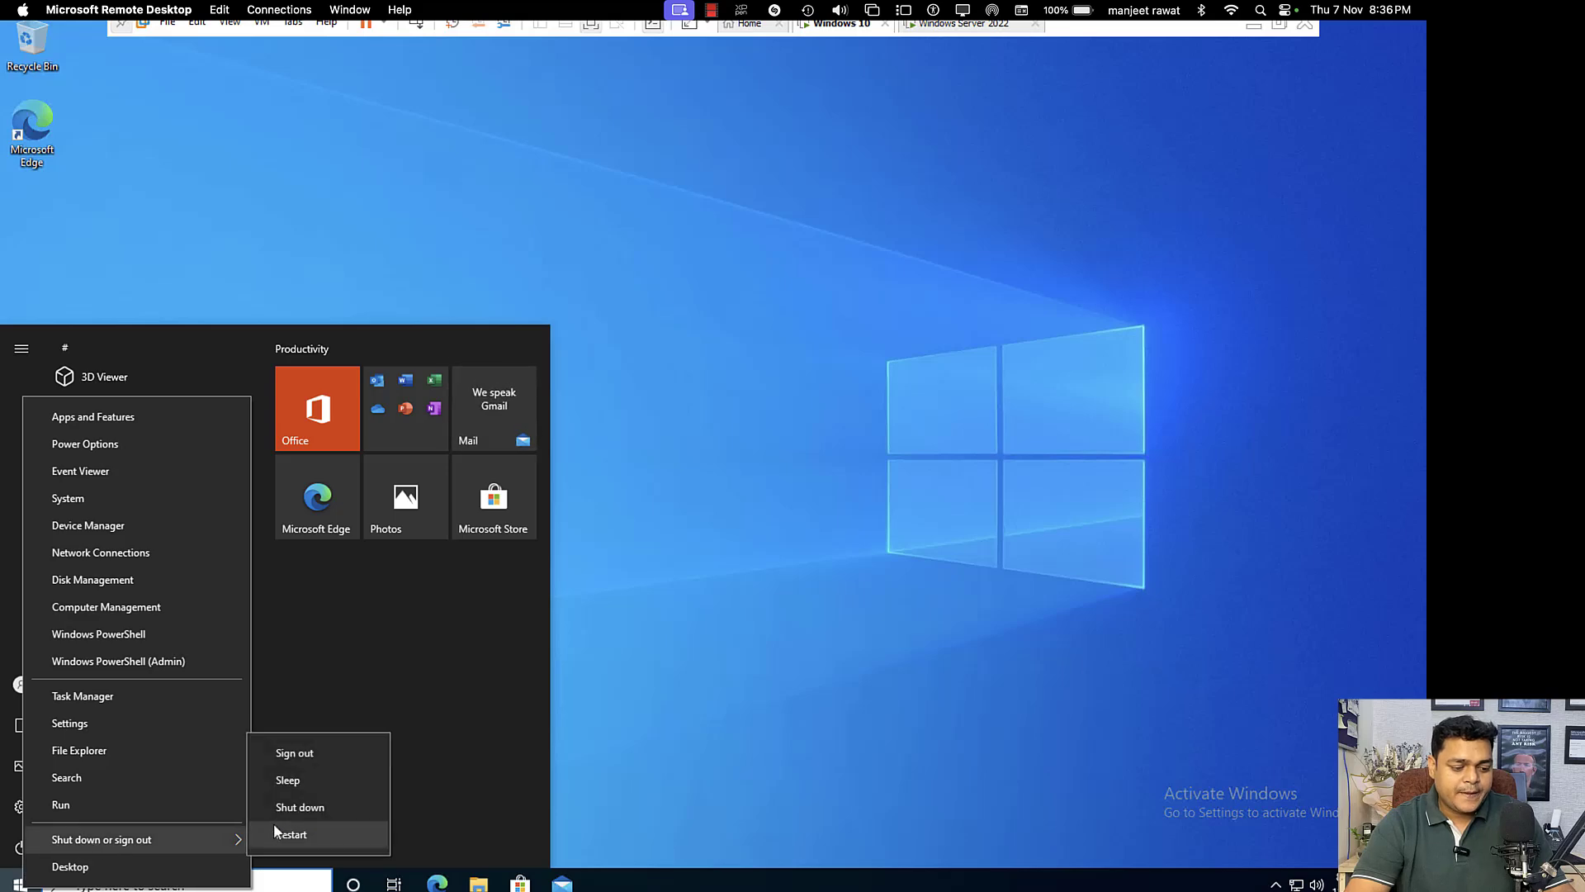
{"action": "left_click", "coordinate": [319, 753]}
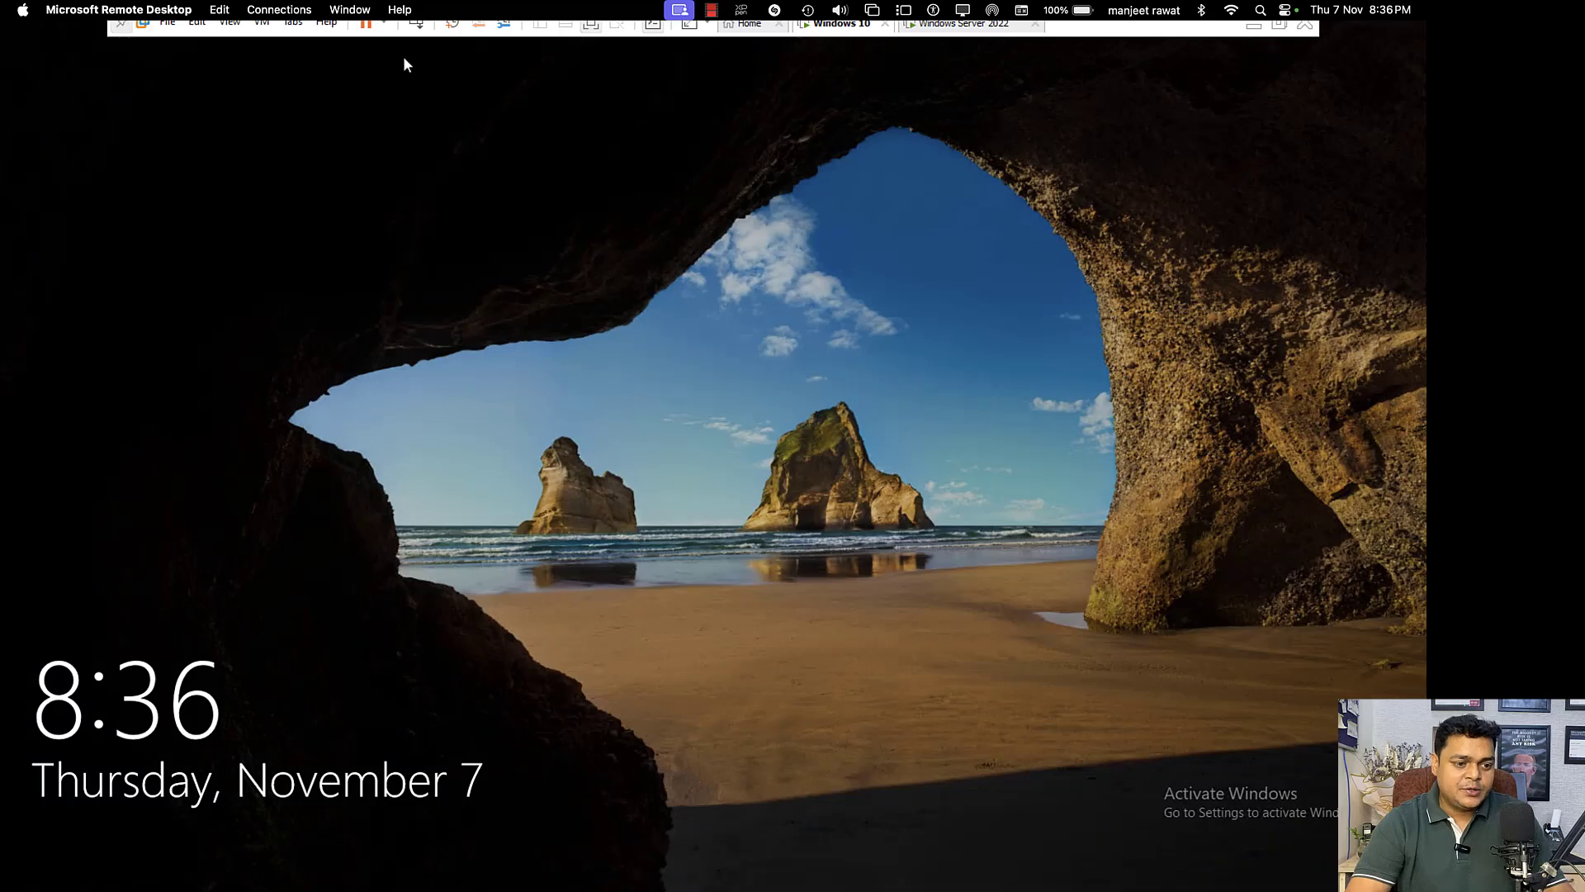
Attempt signing in as Alibaba with its password and dismiss the disabled-account message
{"action": "key", "text": "space"}
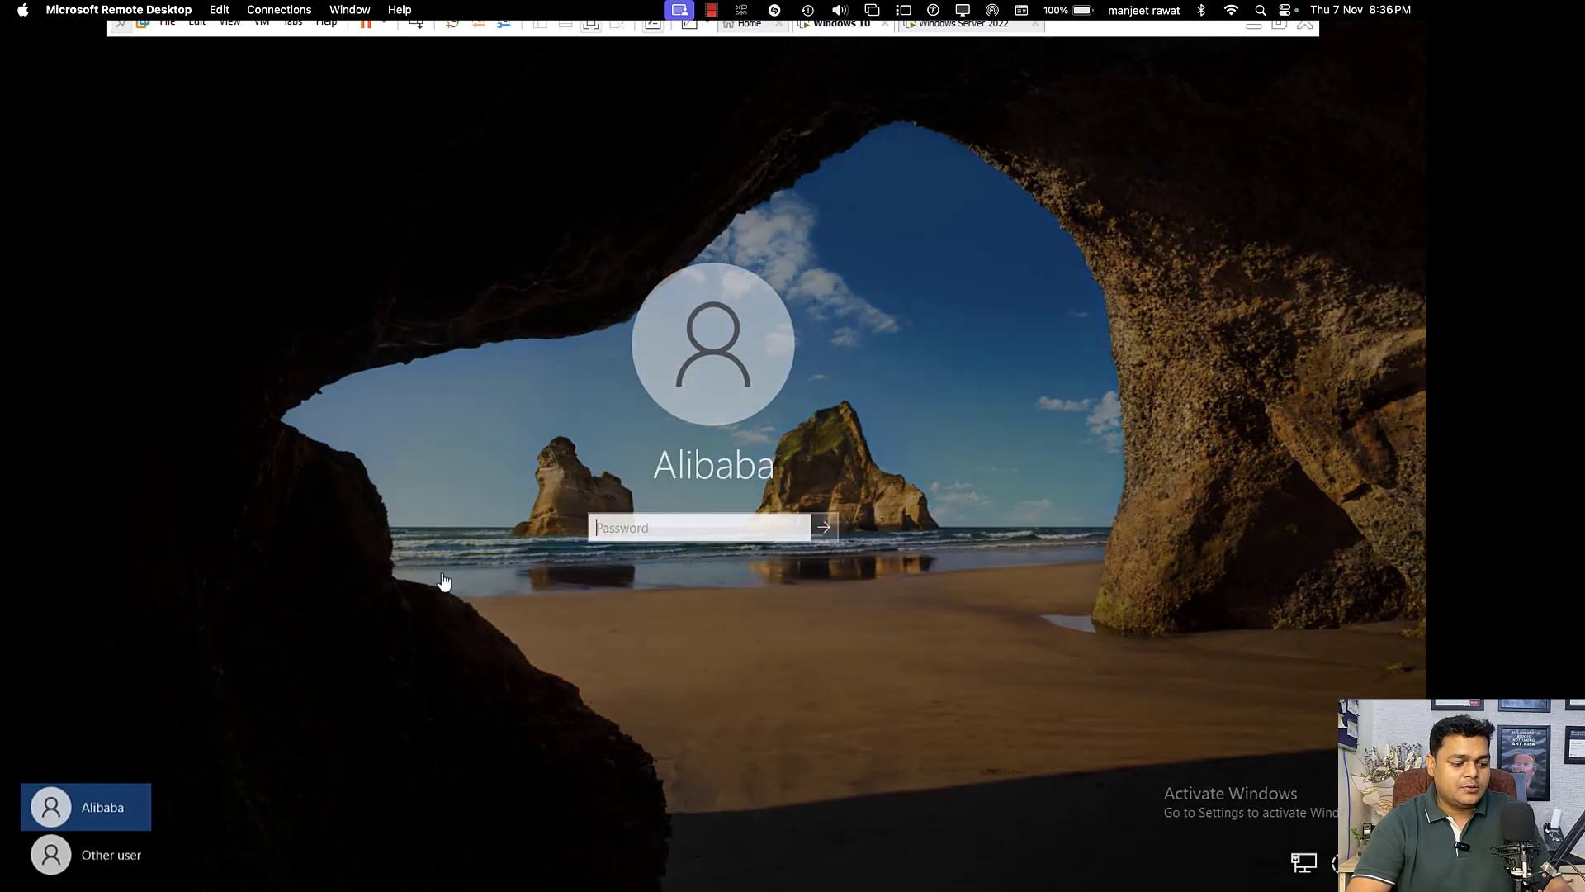
{"action": "left_click", "coordinate": [106, 859]}
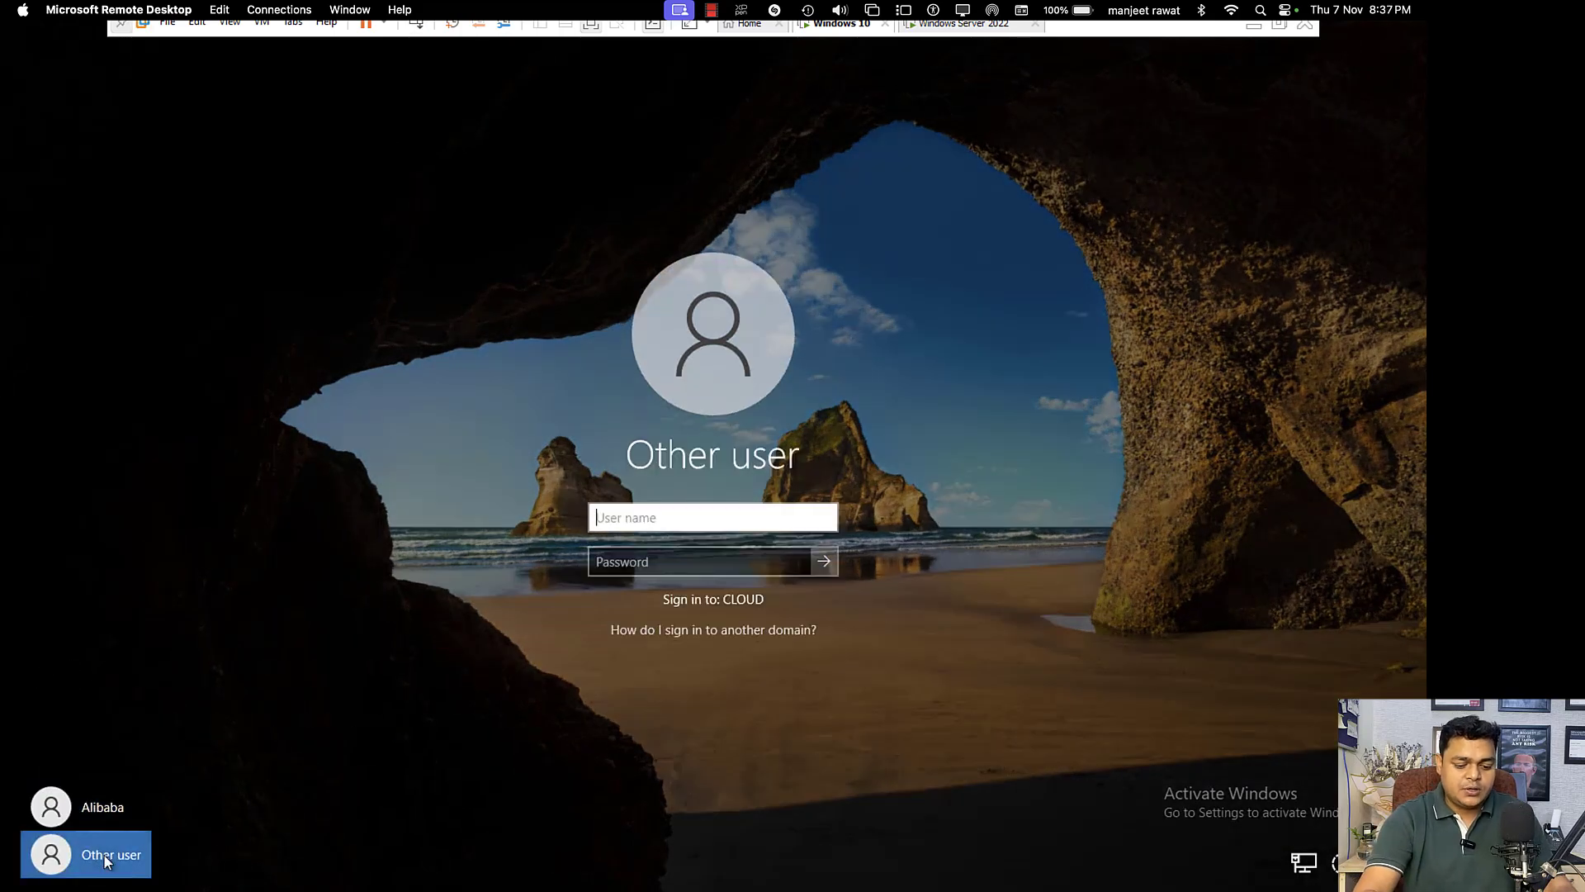
{"action": "type", "text": "Al"}
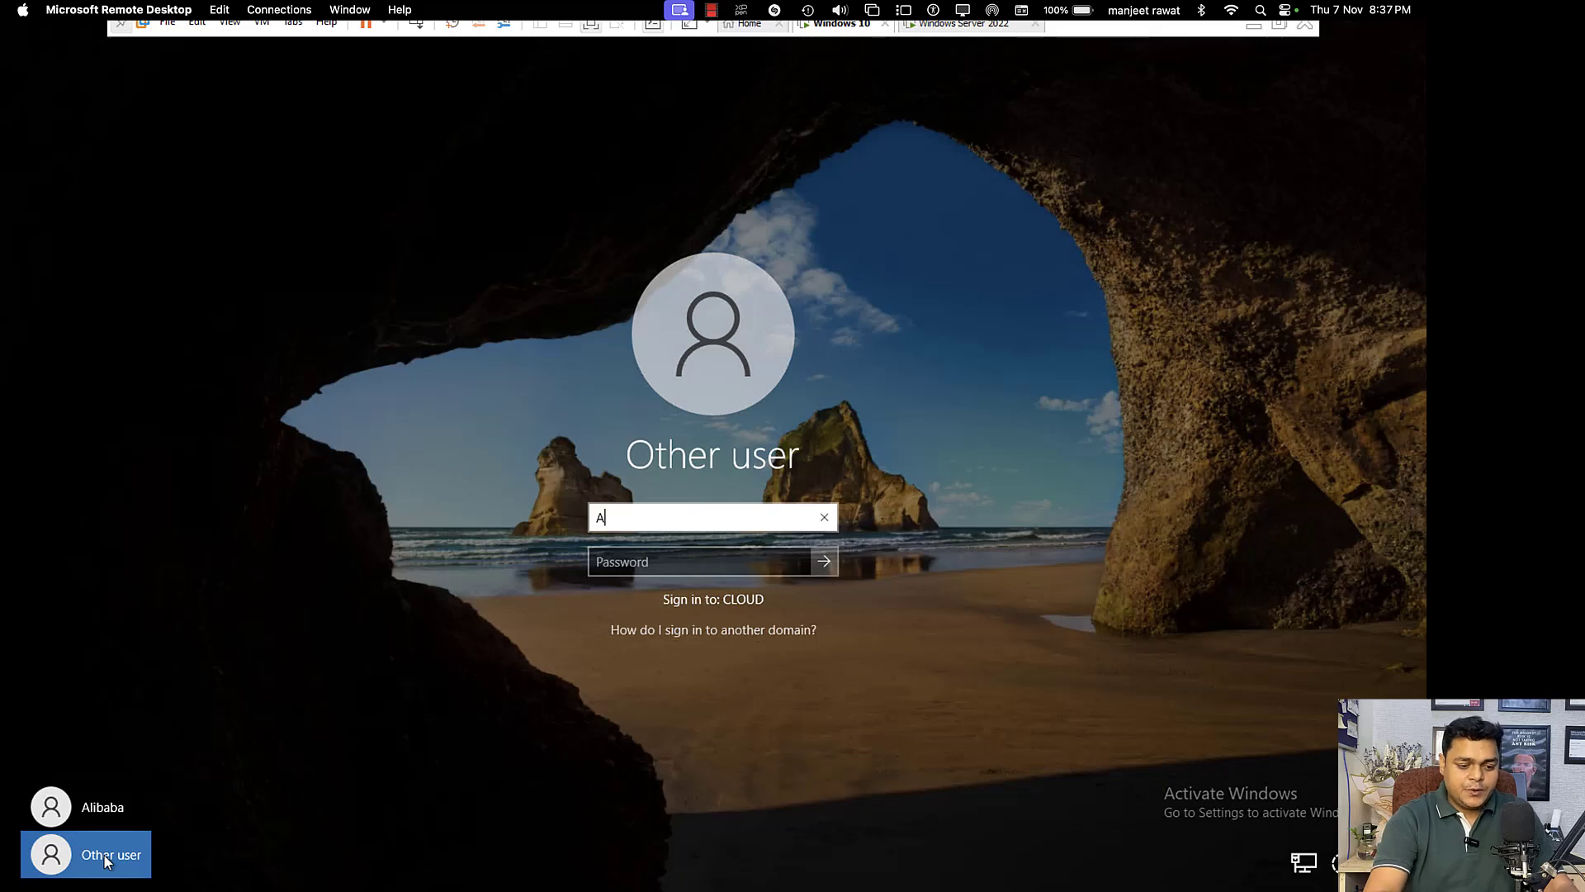
{"action": "type", "text": "ibaba"}
{"action": "key", "text": "Tab"}
{"action": "type", "text": "•••••••••"}
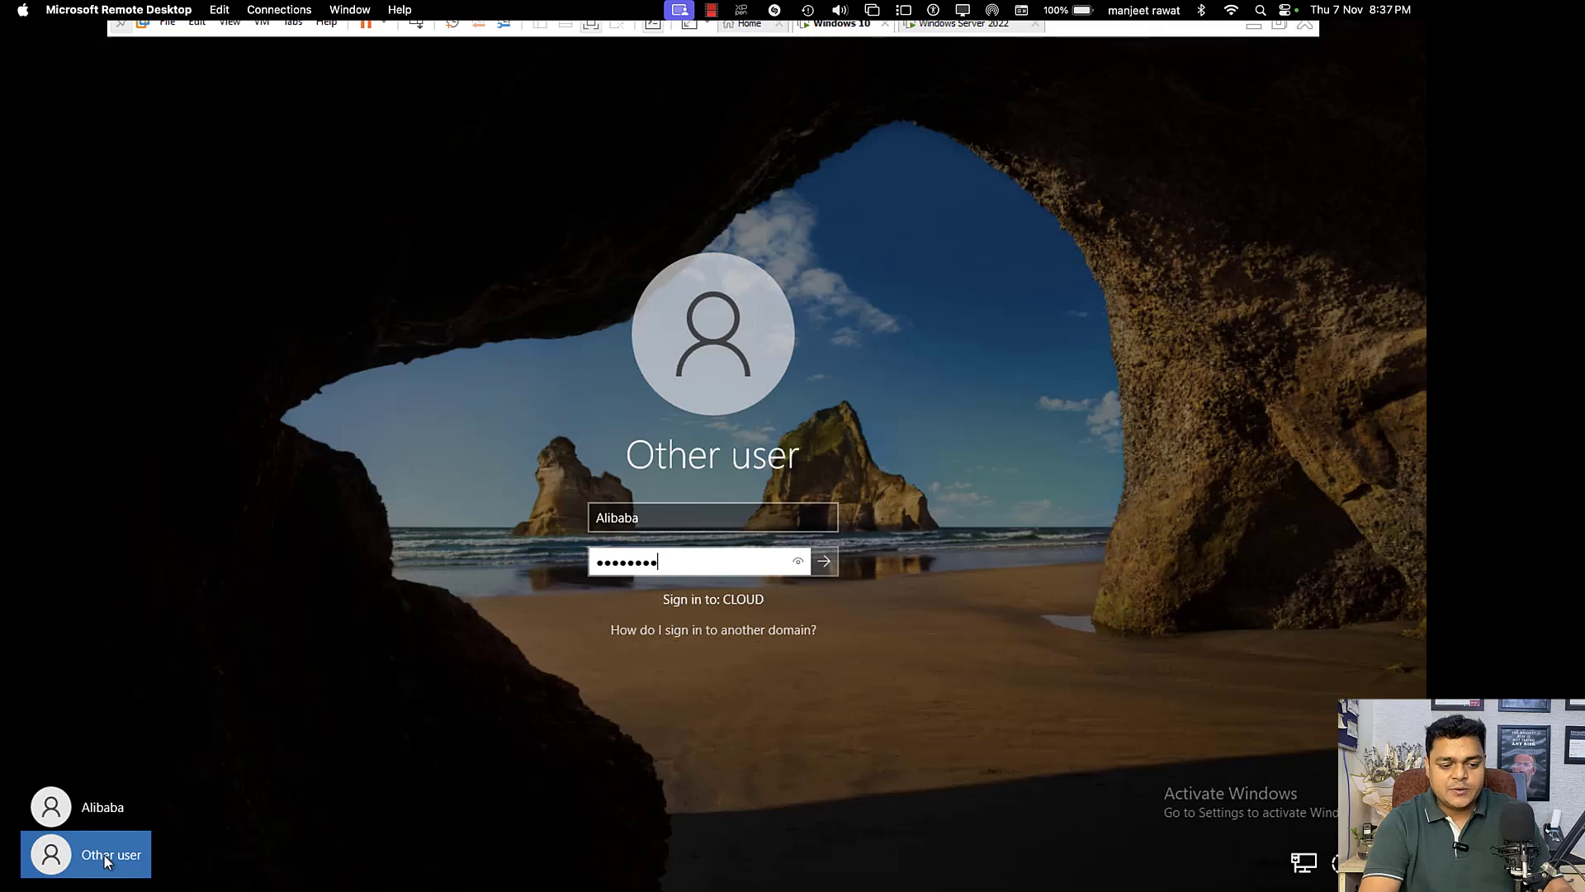
{"action": "key", "text": "Return"}
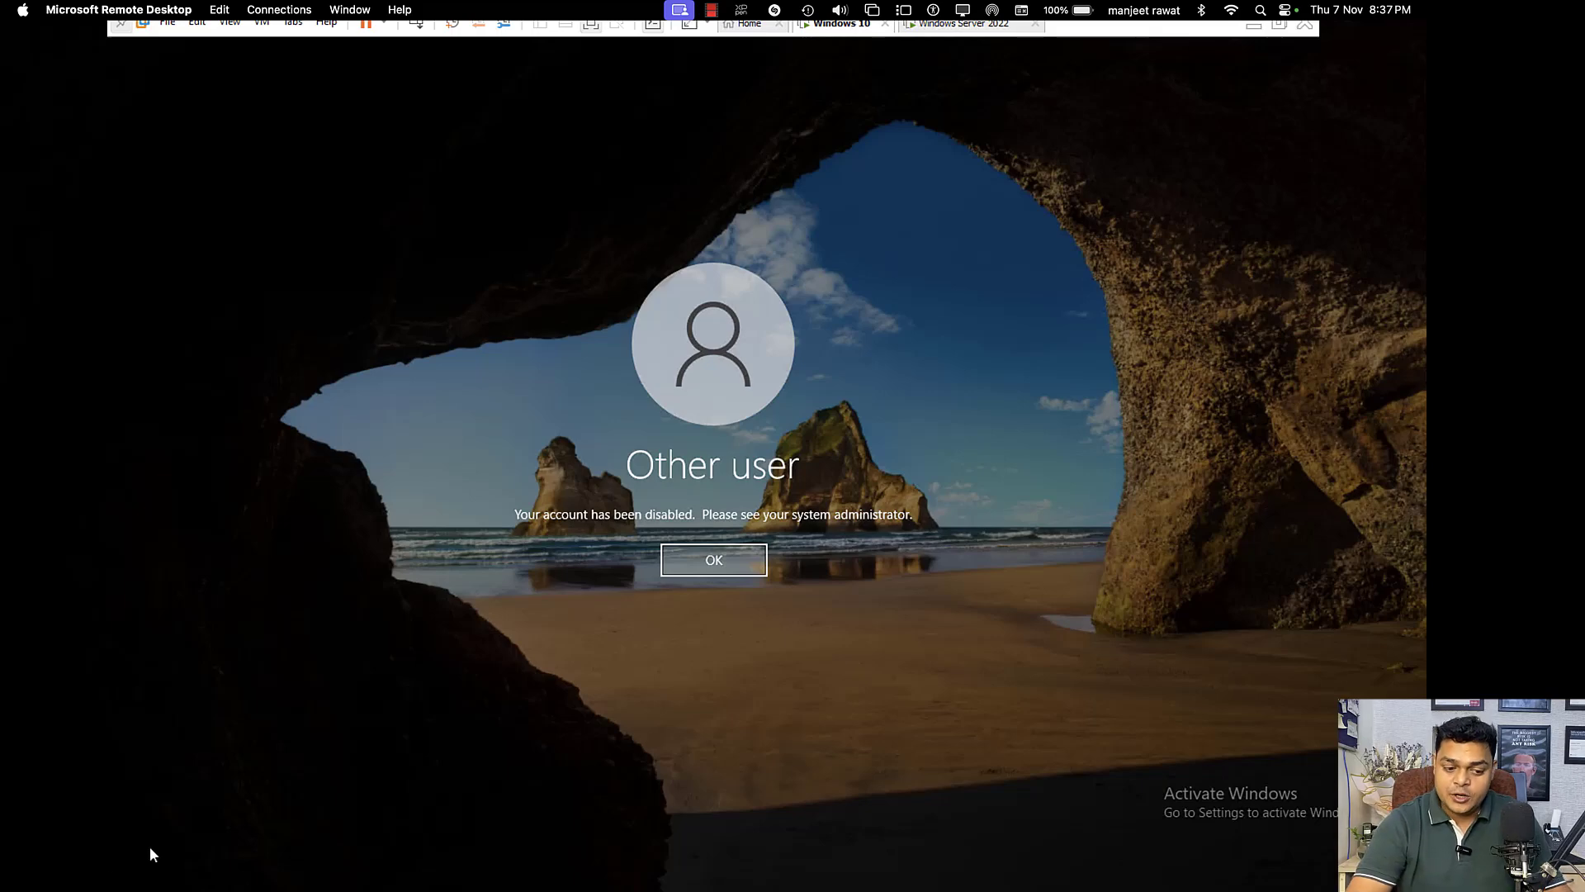
{"action": "left_click", "coordinate": [731, 559]}
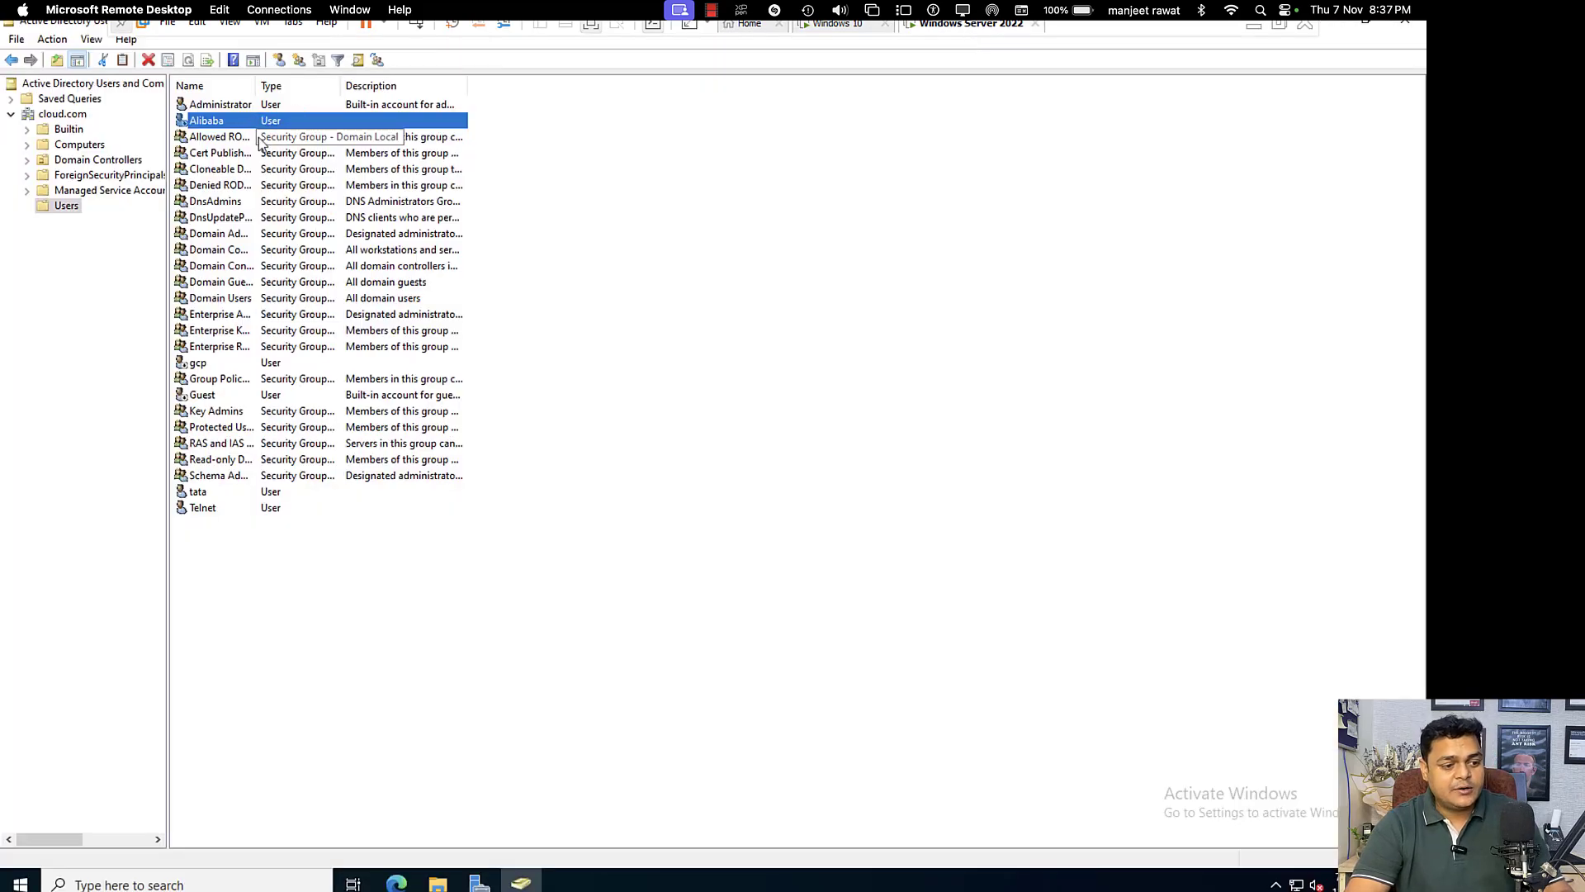
Enable the Alibaba account and acknowledge the confirmation
{"action": "right_click", "coordinate": [225, 121]}
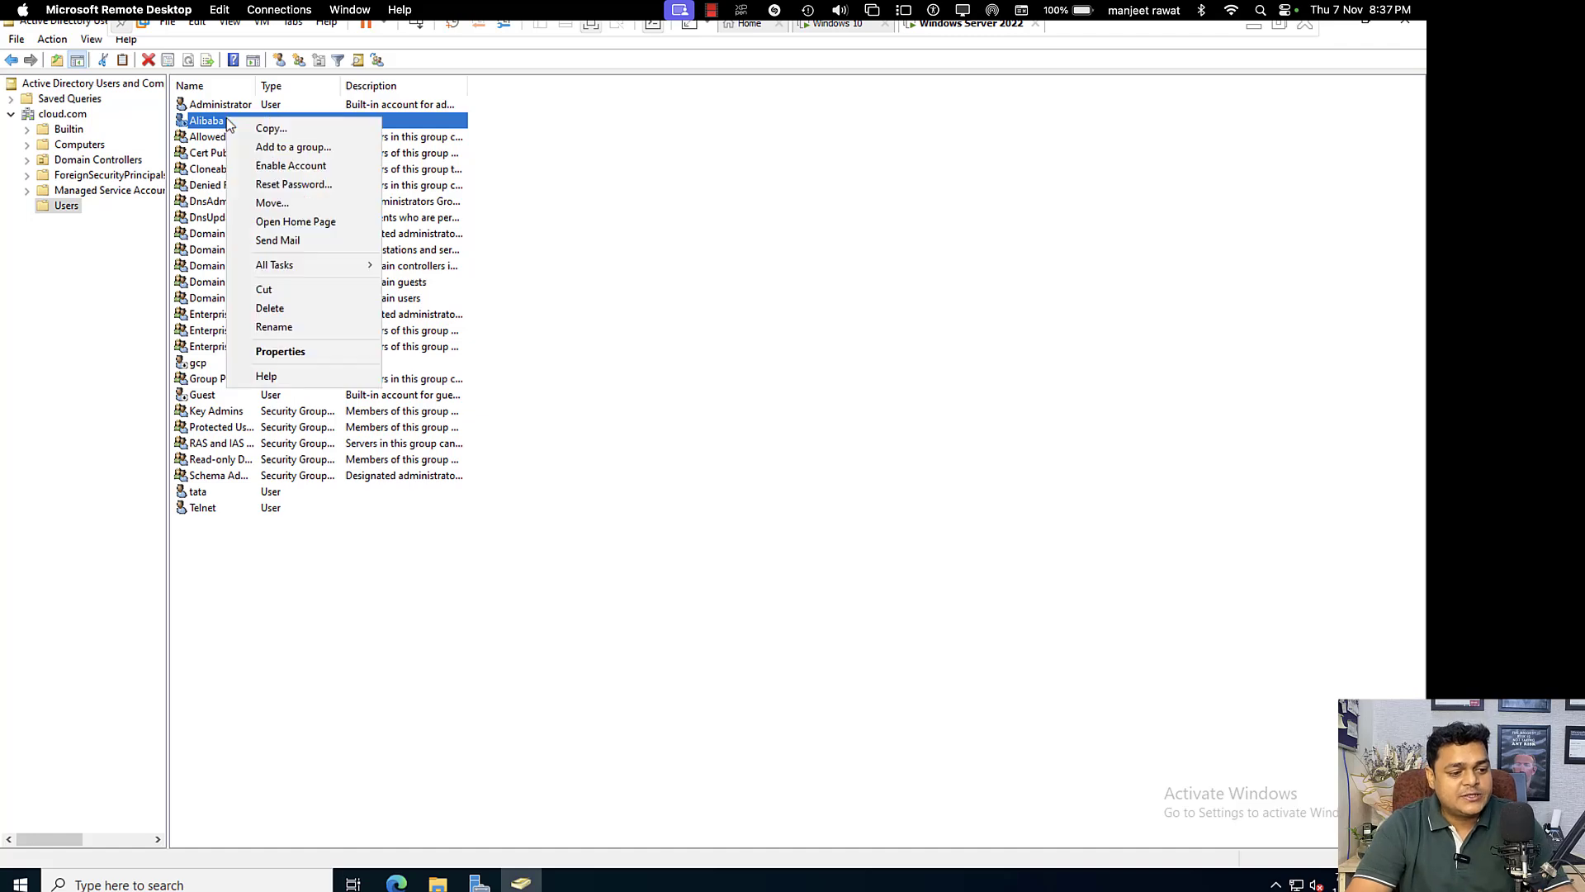
{"action": "left_click", "coordinate": [294, 168]}
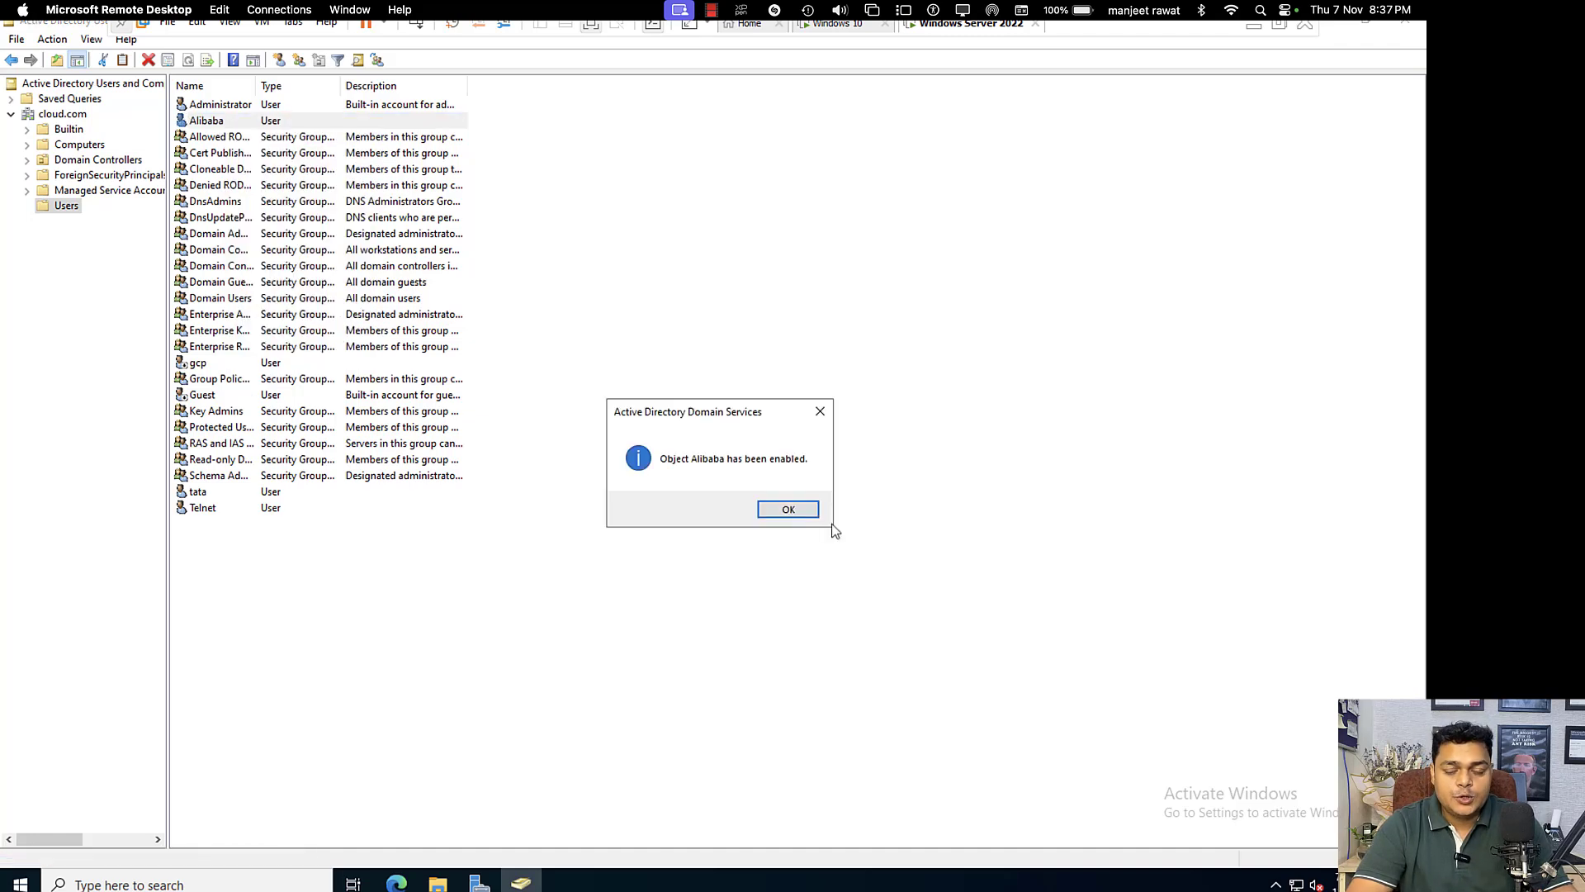
{"action": "left_click", "coordinate": [807, 512]}
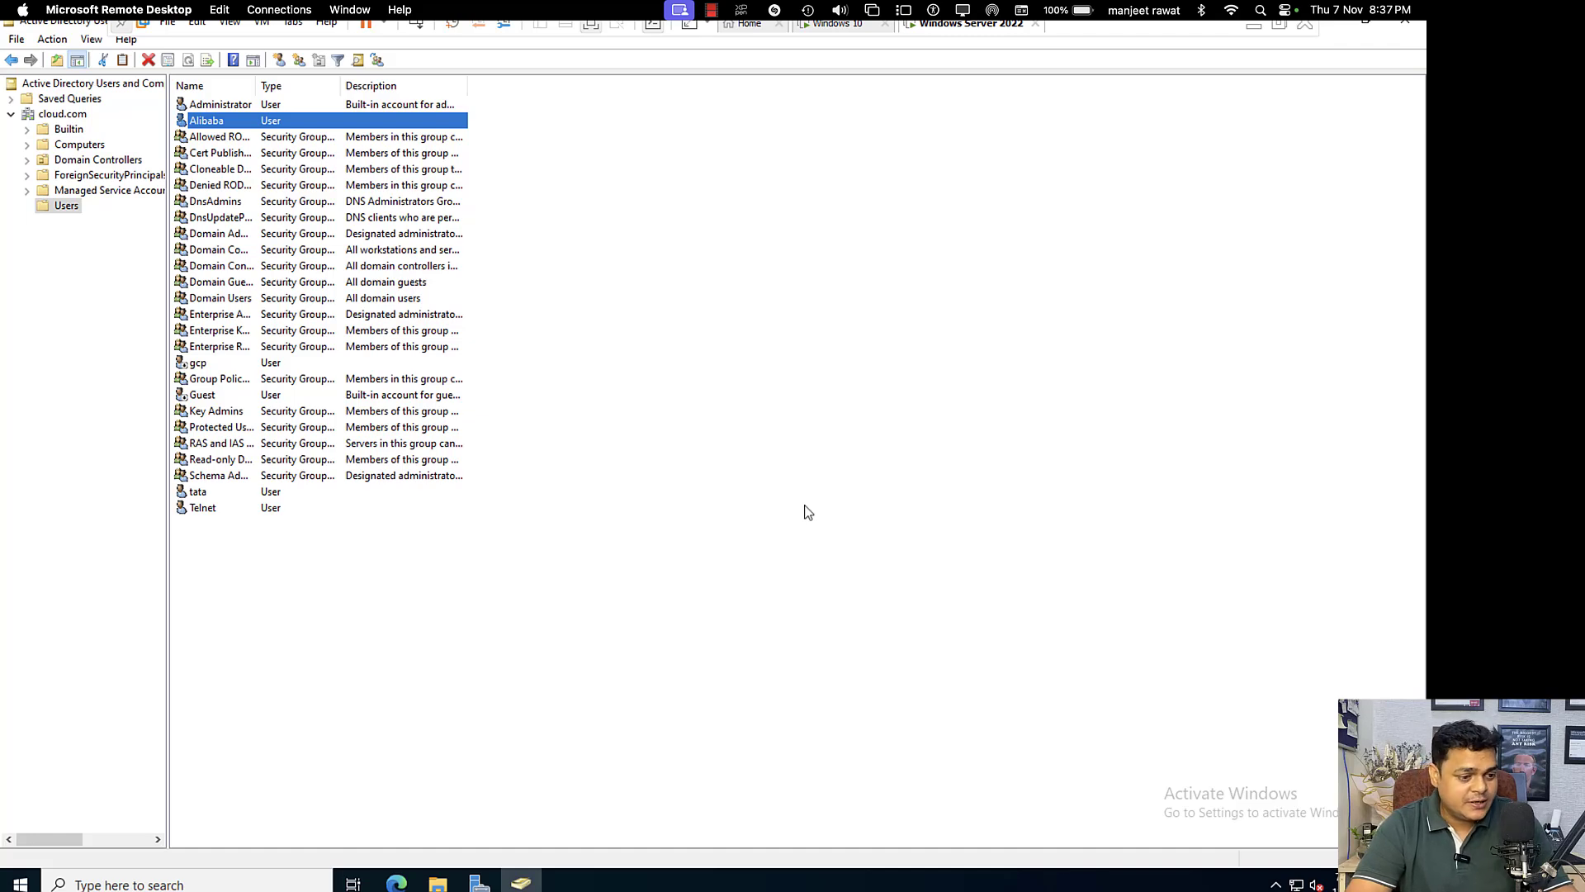
Reset Alibaba's password, entering the new password and confirming it
{"action": "right_click", "coordinate": [209, 123]}
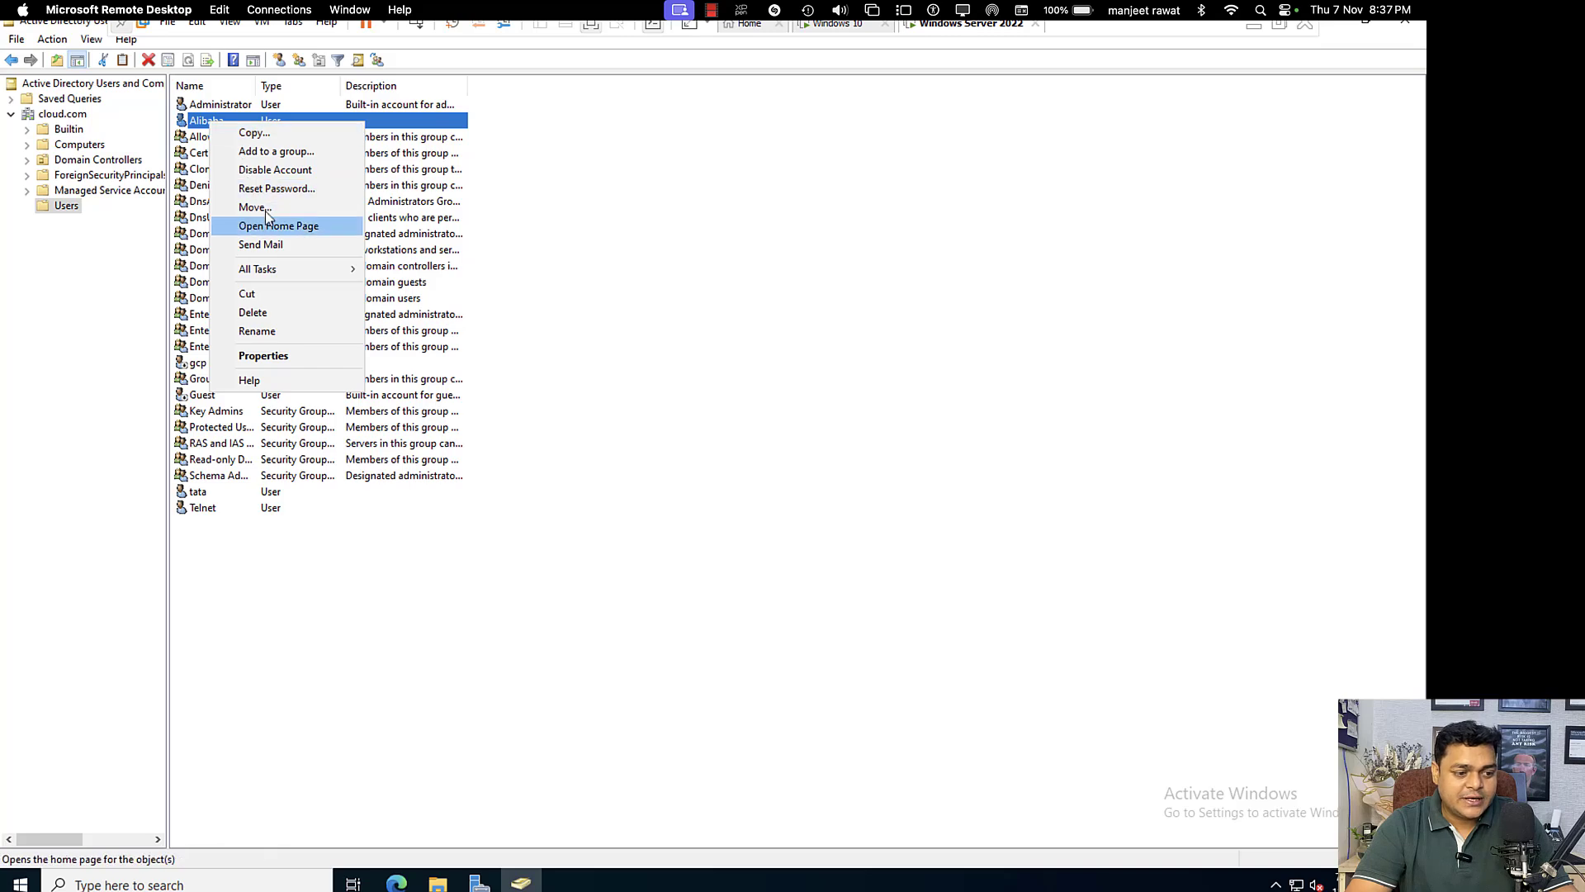
{"action": "left_click", "coordinate": [286, 192]}
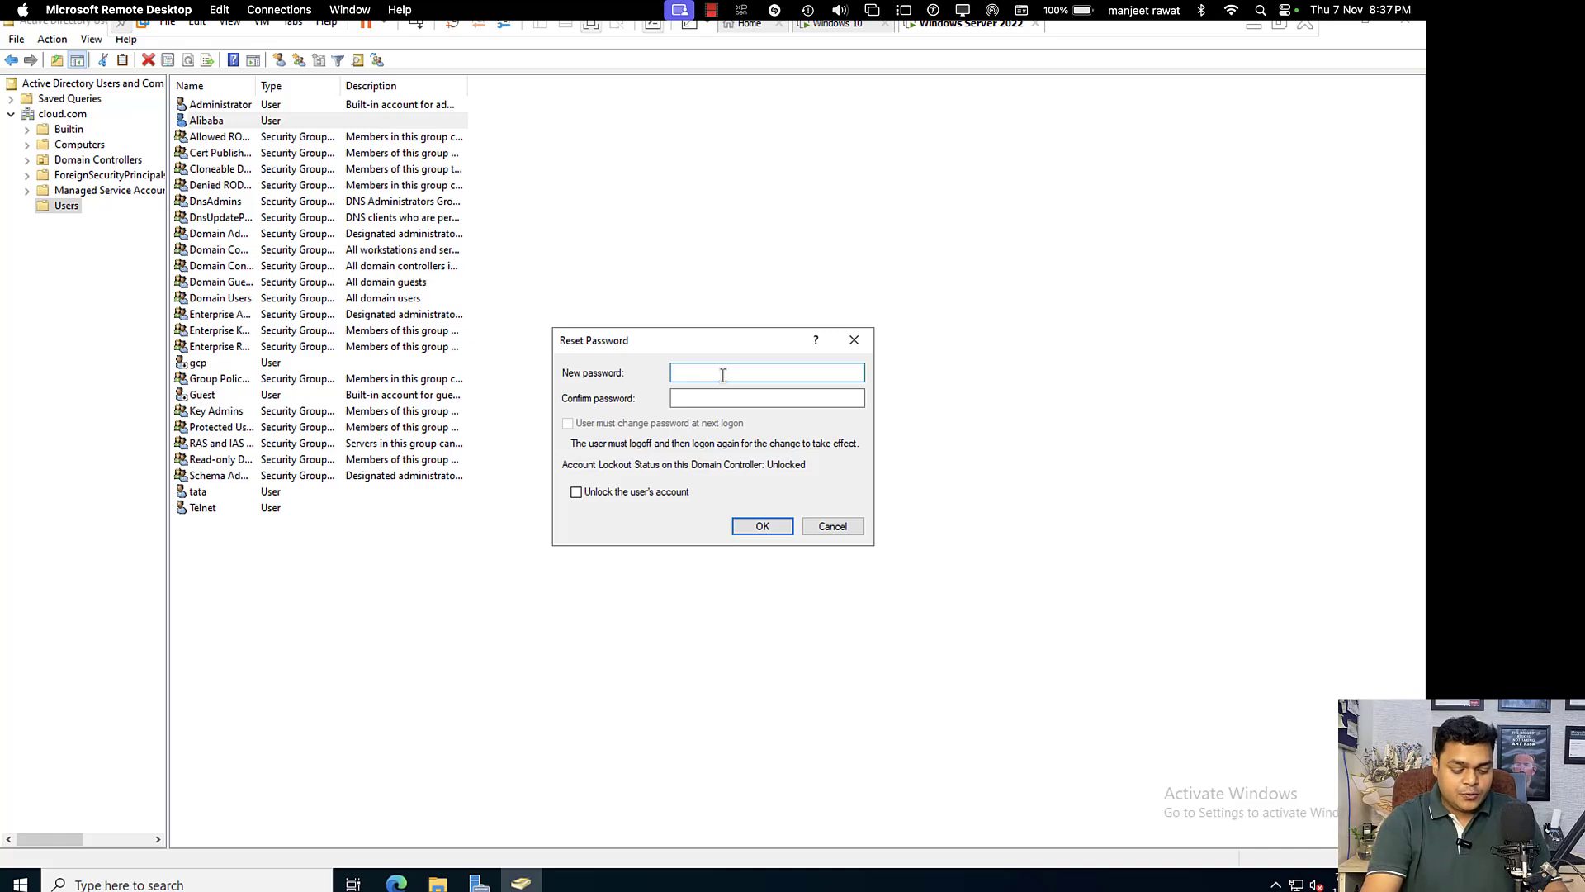
{"action": "type", "text": "••••••"}
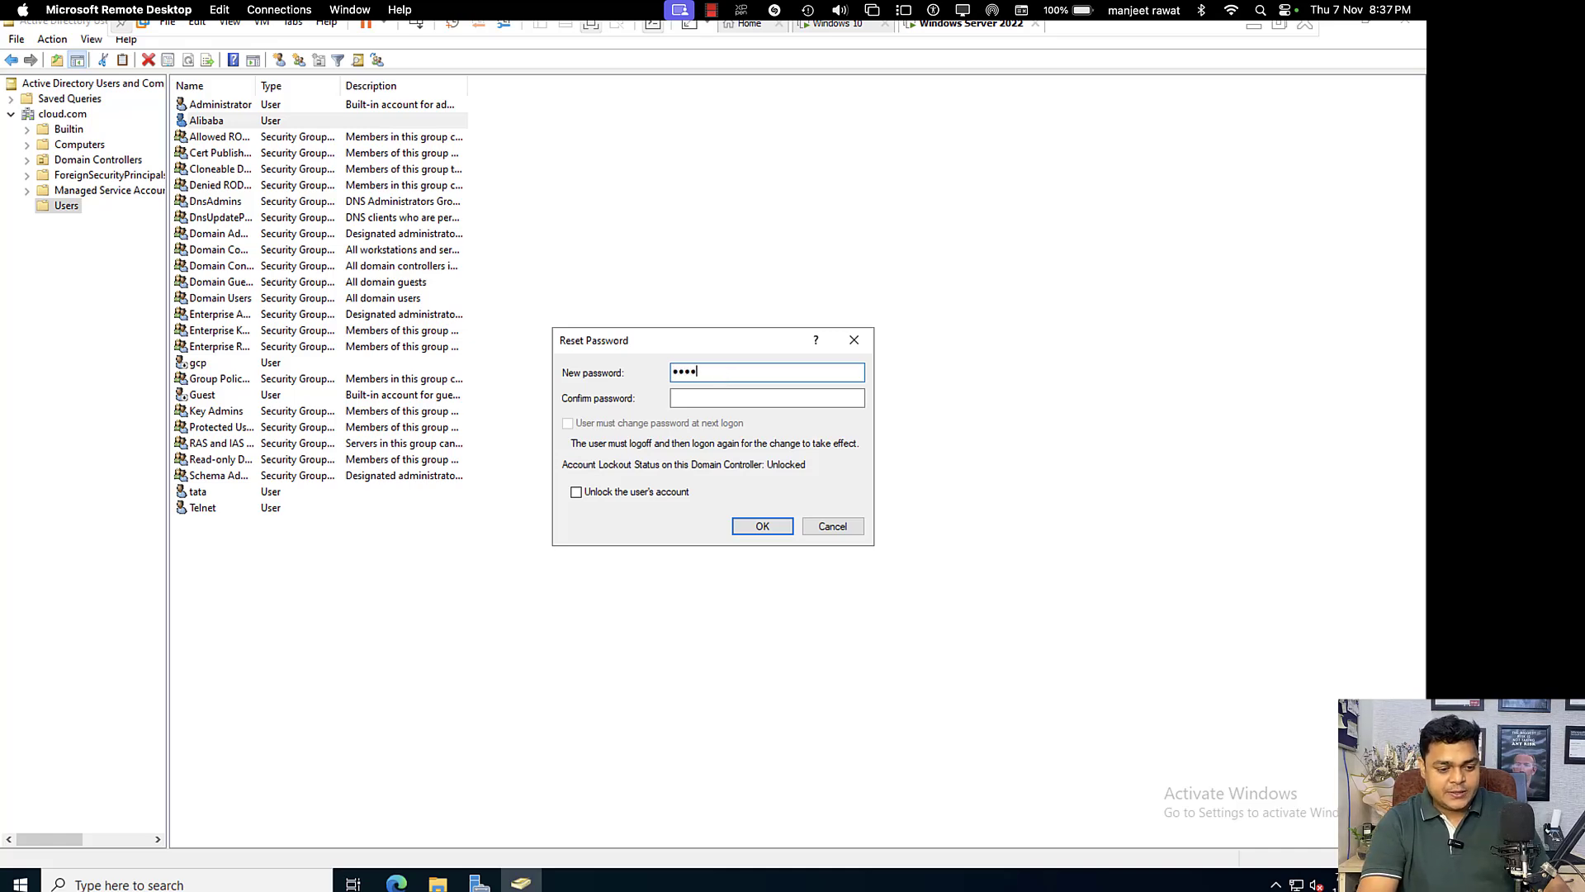
{"action": "type", "text": "•"}
{"action": "key", "text": "Tab"}
{"action": "type", "text": "•••••••"}
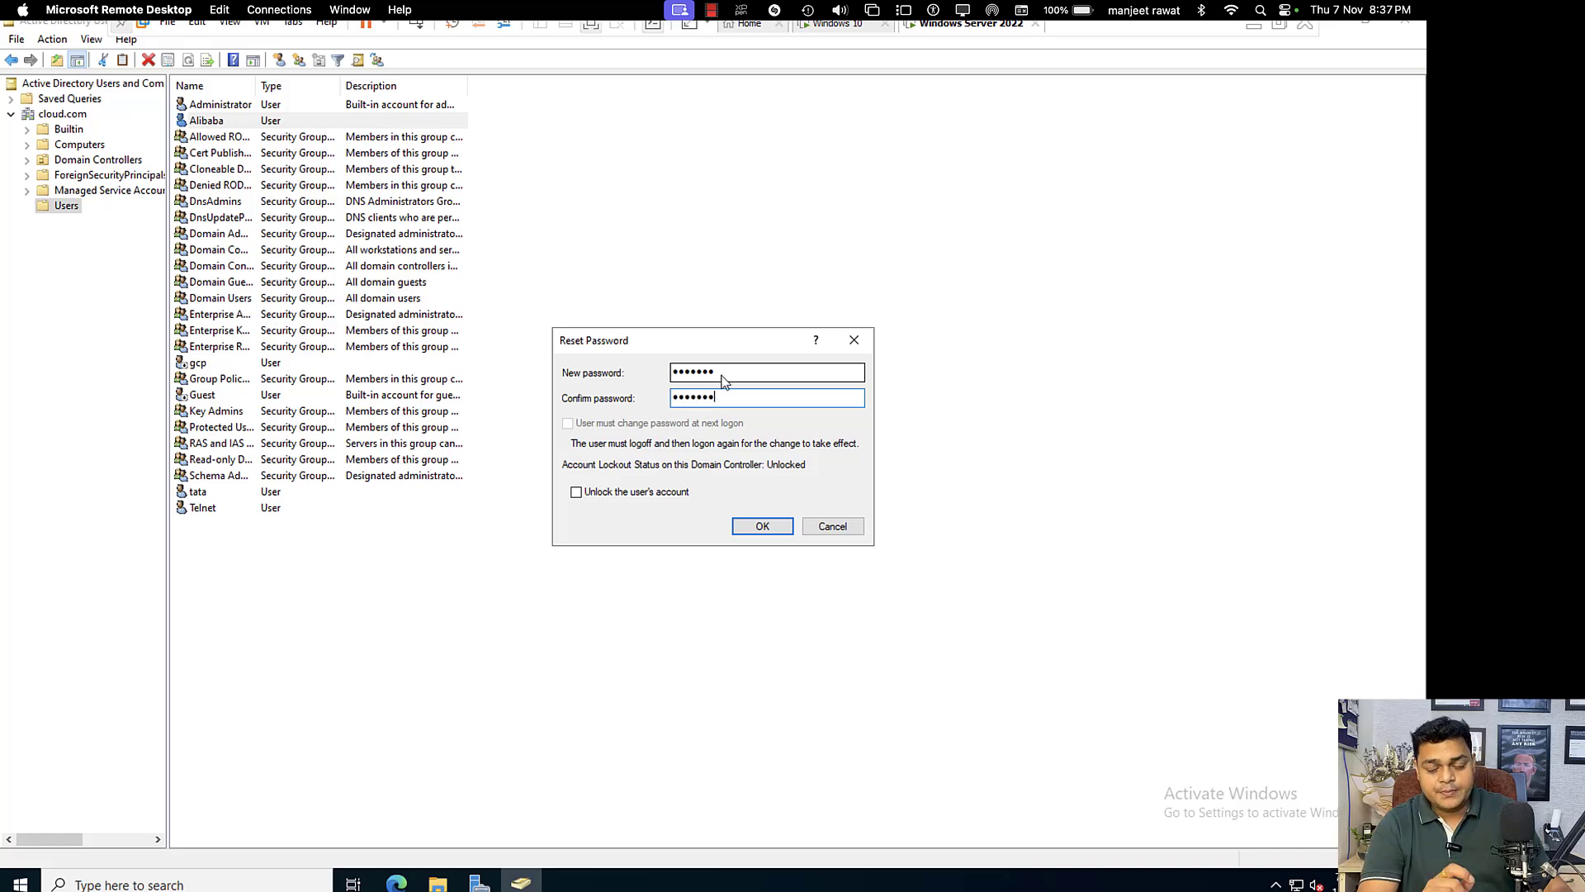
{"action": "key", "text": "Return"}
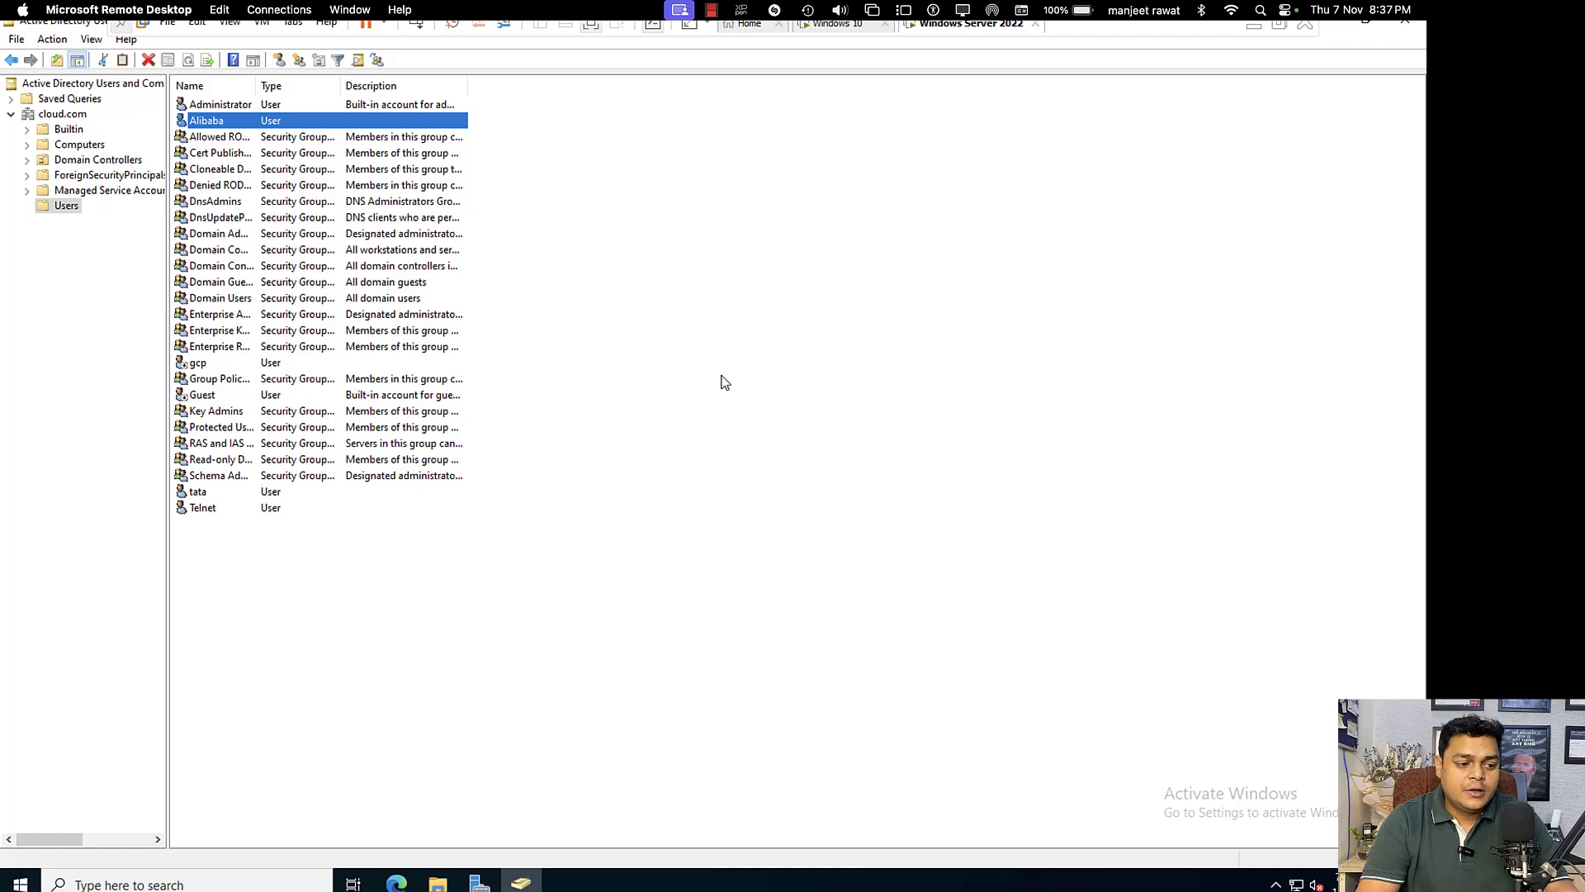
{"action": "right_click", "coordinate": [264, 123]}
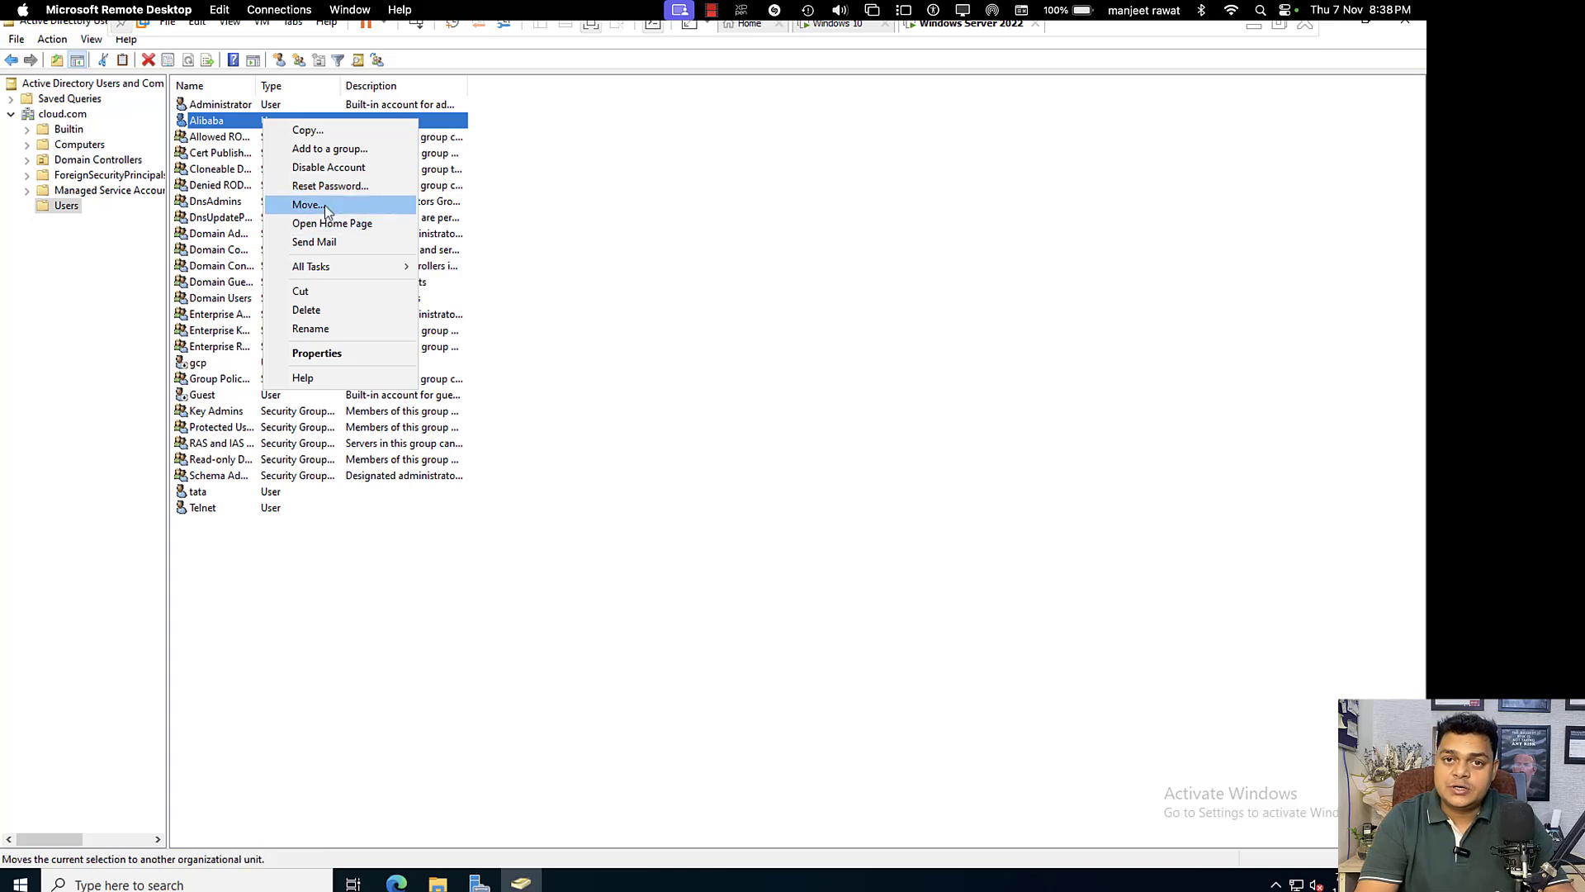
{"action": "left_click", "coordinate": [327, 208]}
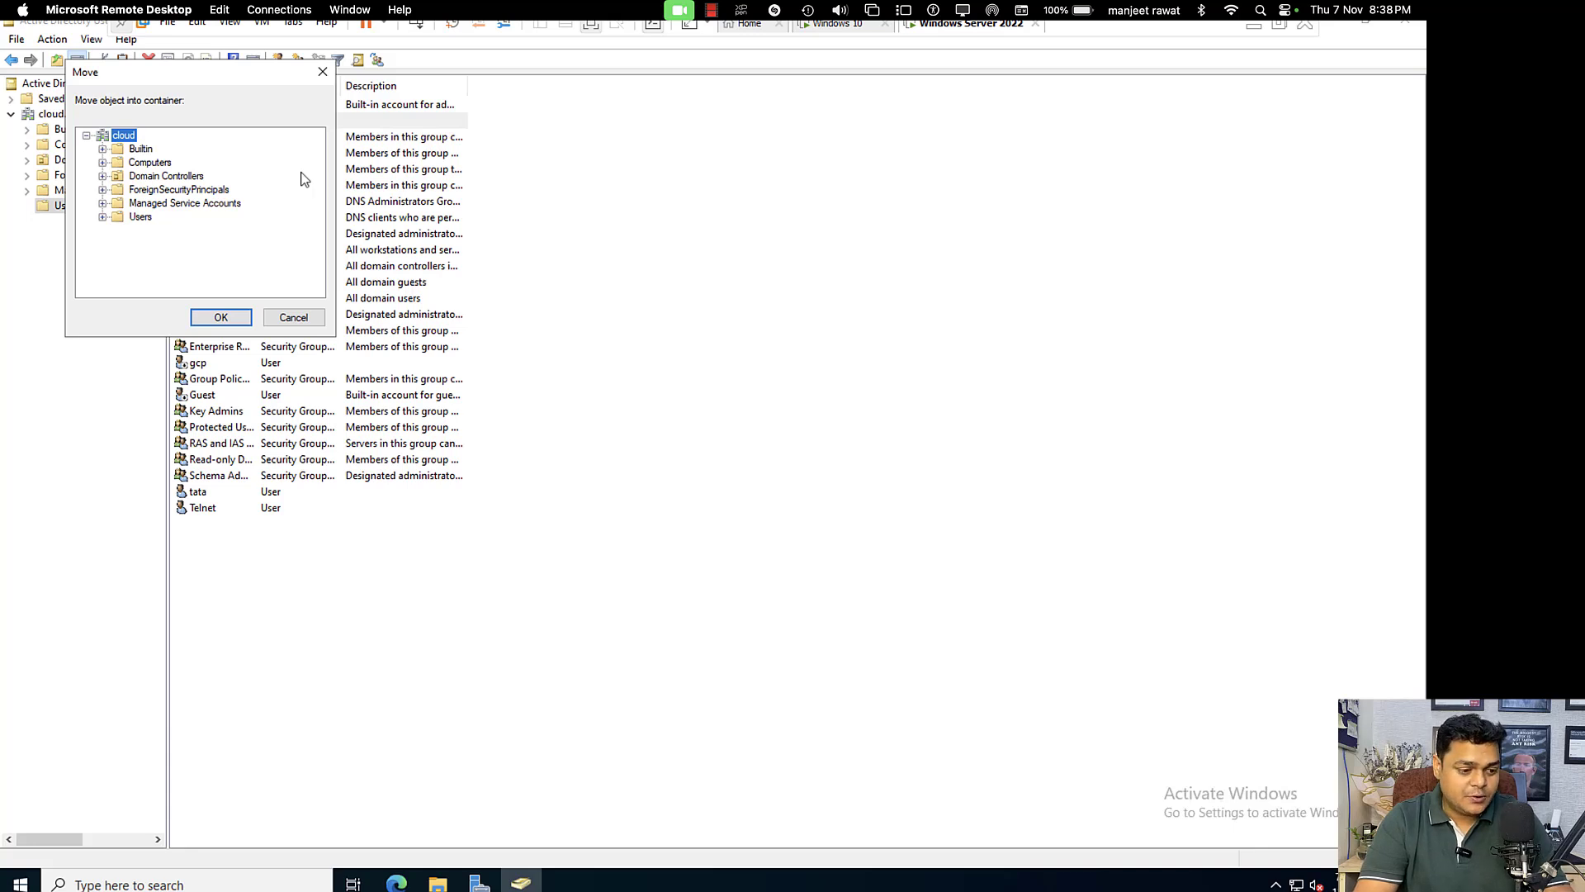
{"action": "left_click", "coordinate": [299, 320]}
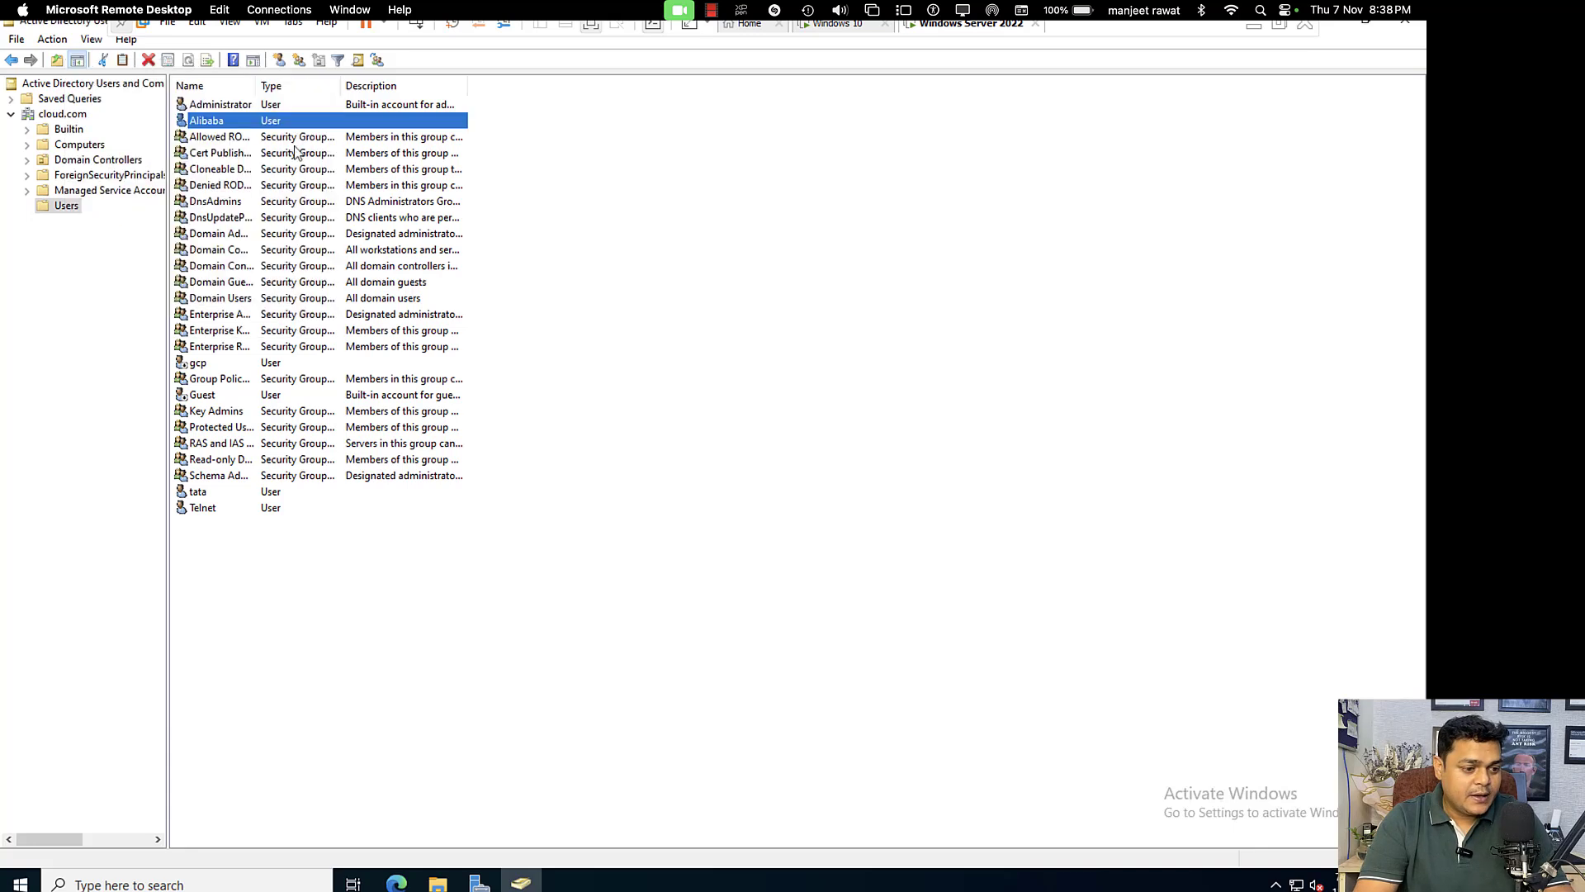
Open Alibaba's properties and view the Address, Account and Profile tabs
{"action": "right_click", "coordinate": [224, 121]}
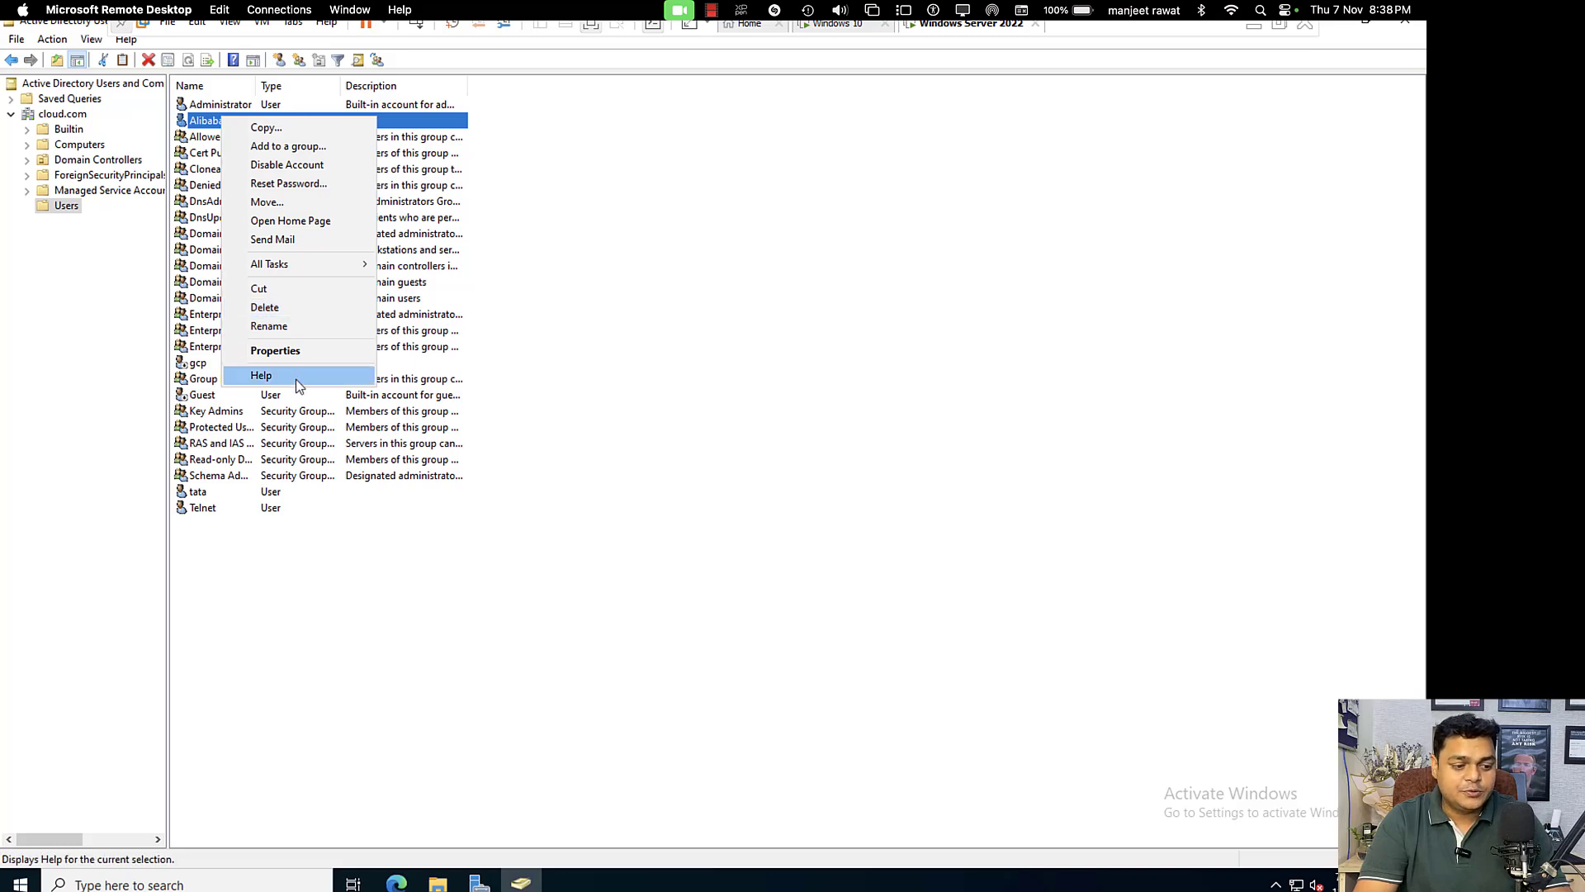
{"action": "left_click", "coordinate": [301, 352]}
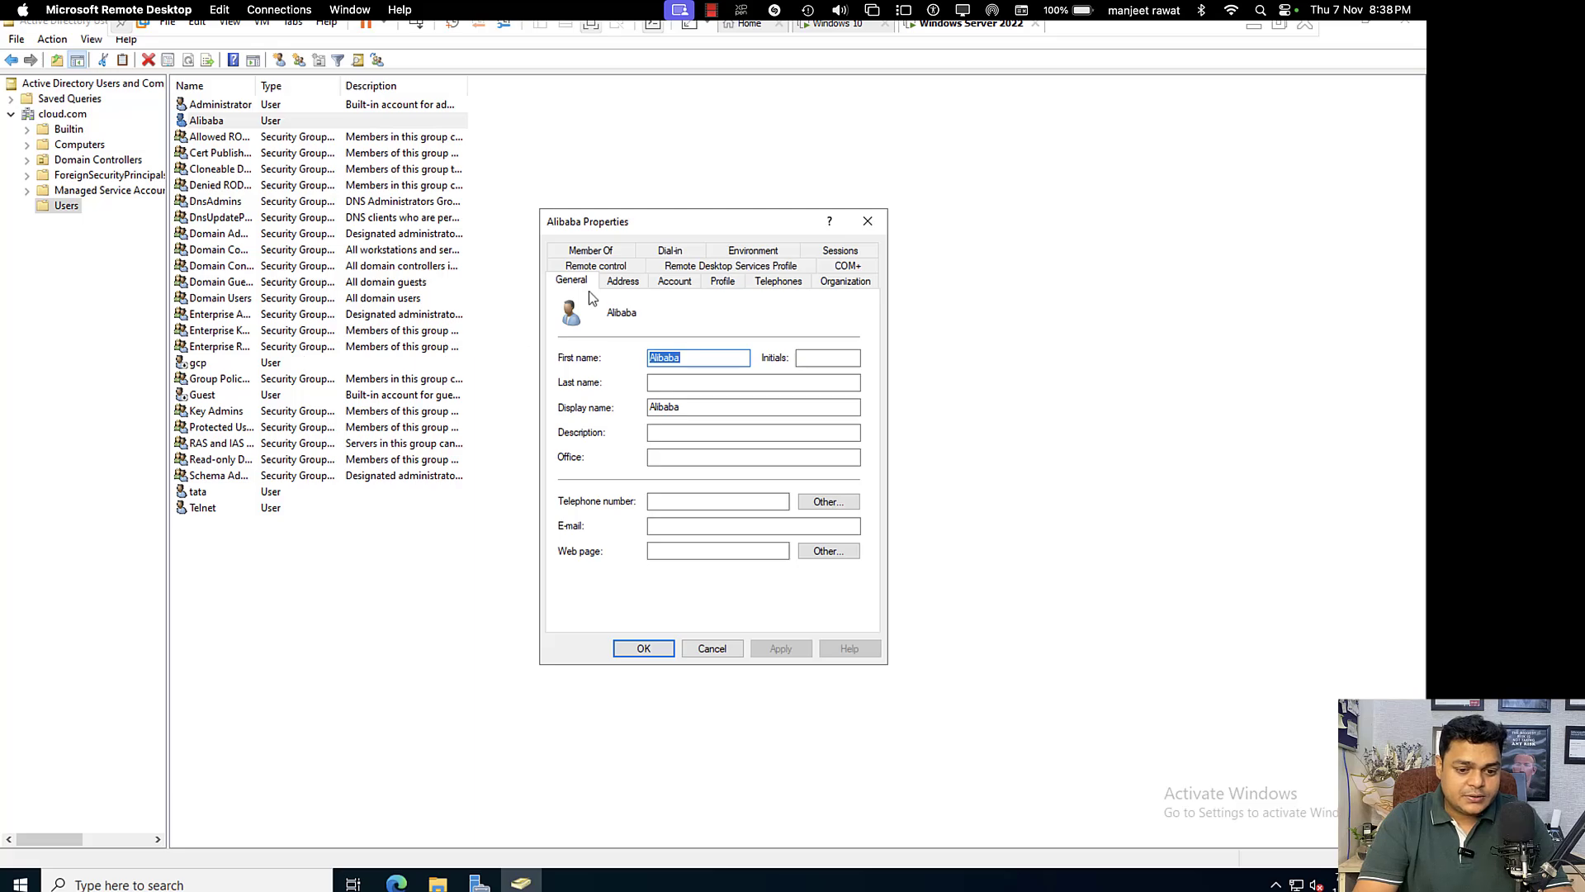
{"action": "key", "text": "ctrl+Left"}
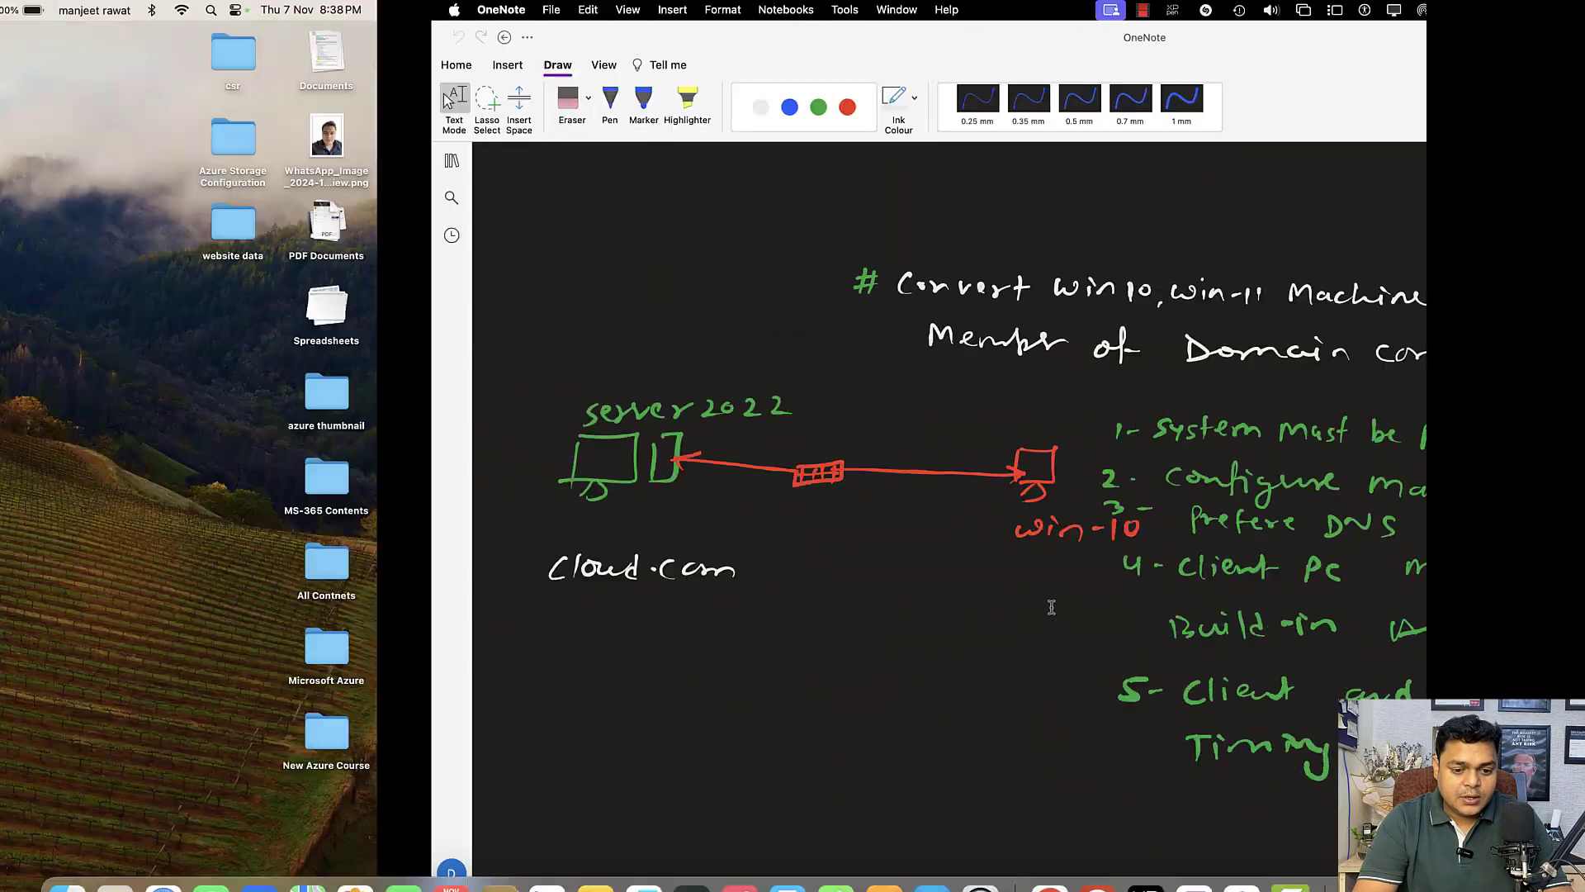
{"action": "key", "text": "ctrl+Right"}
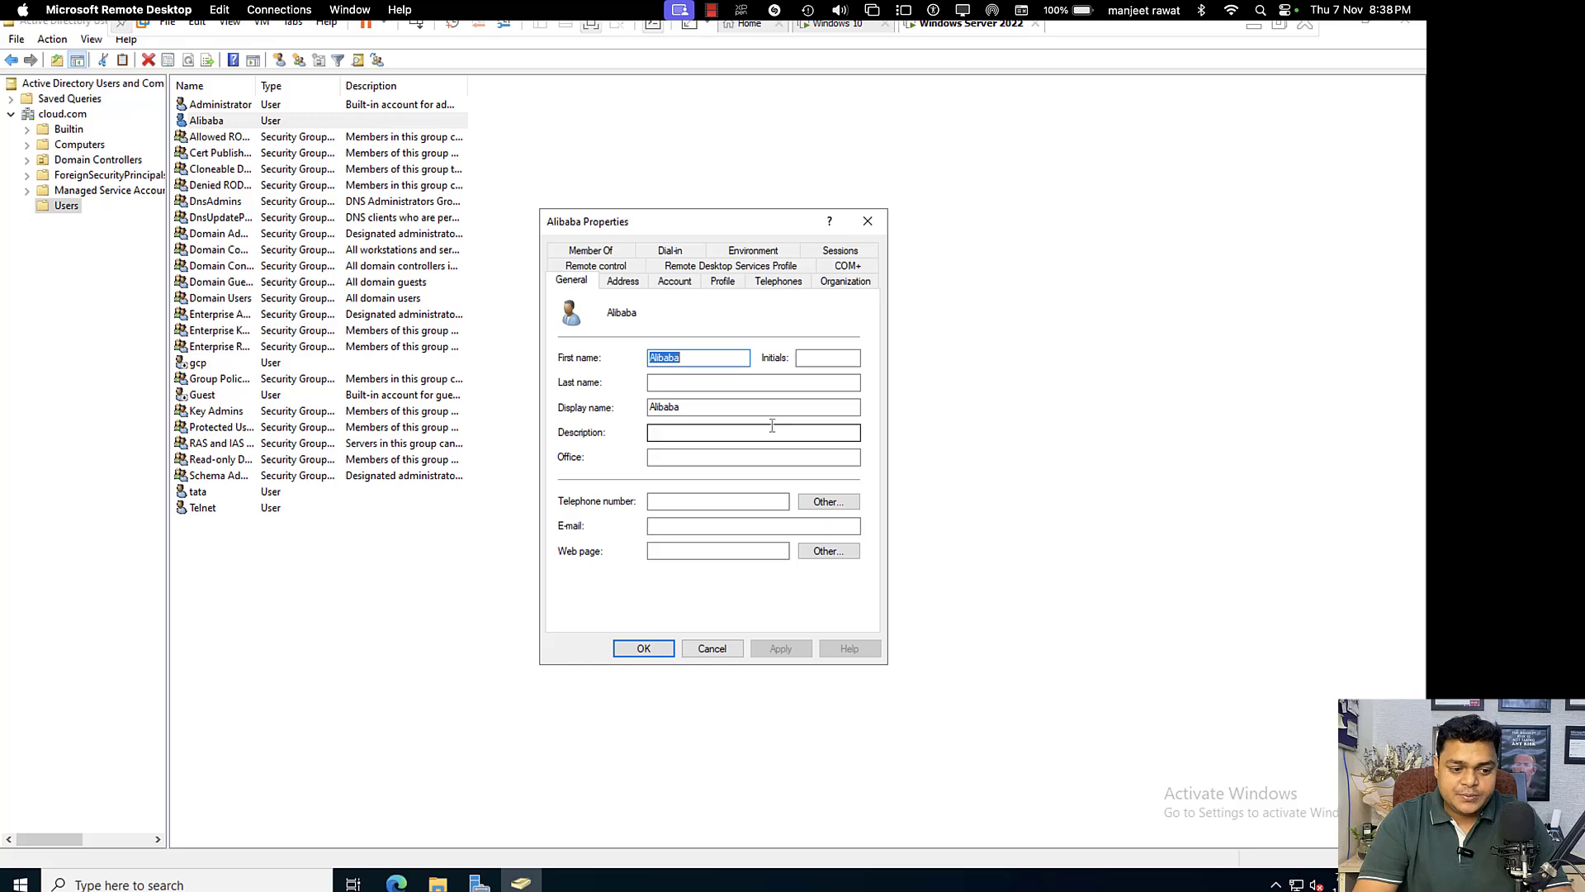
{"action": "left_click", "coordinate": [626, 281]}
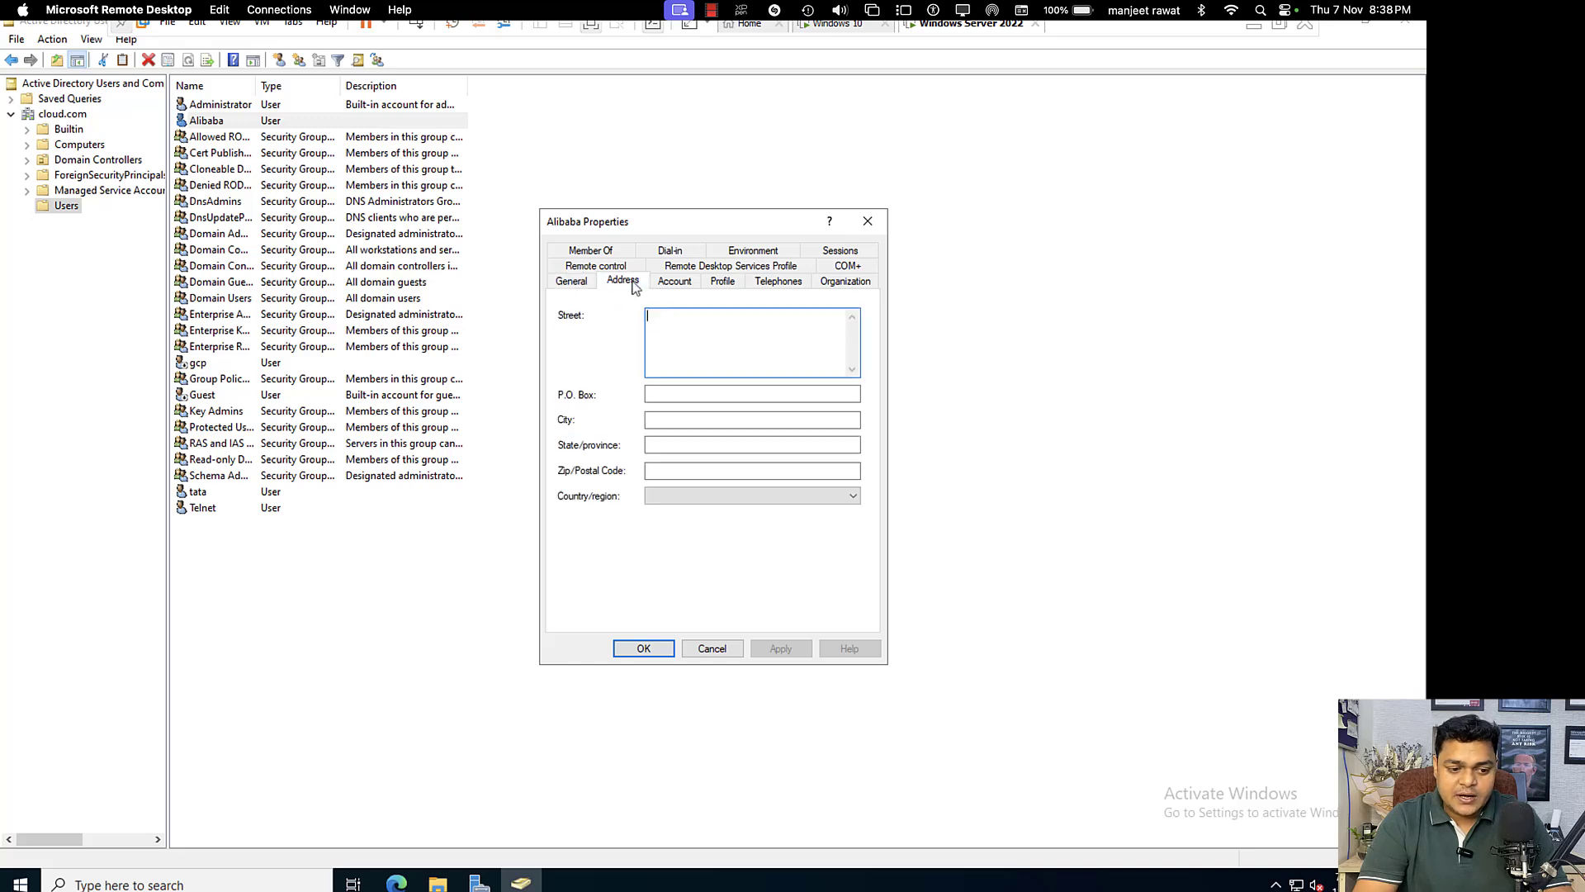
{"action": "left_click", "coordinate": [681, 285]}
{"action": "left_click", "coordinate": [724, 284]}
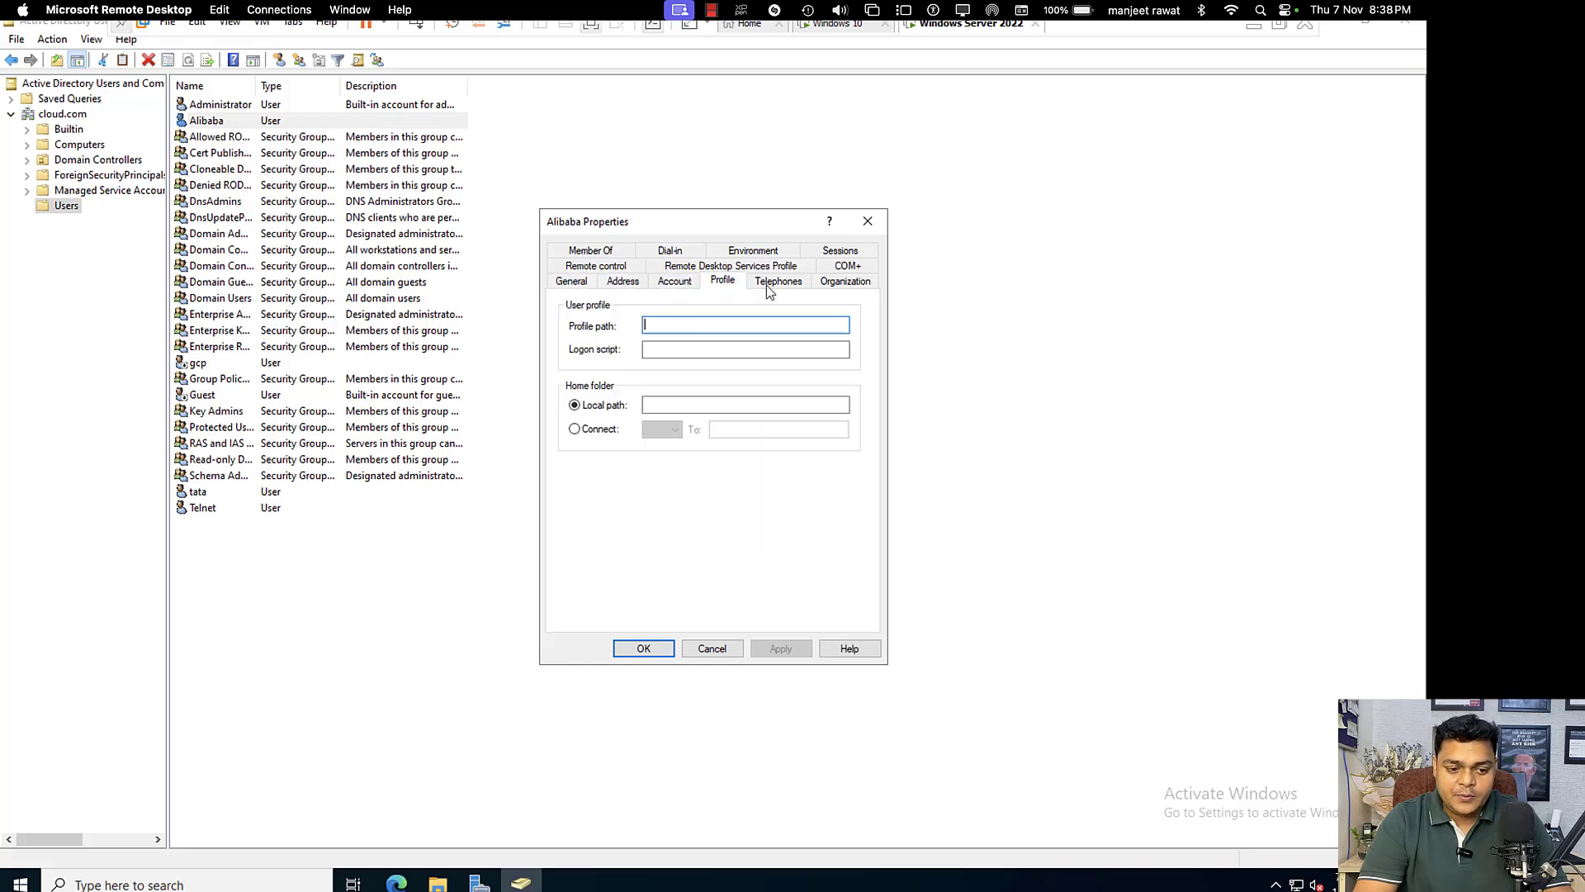